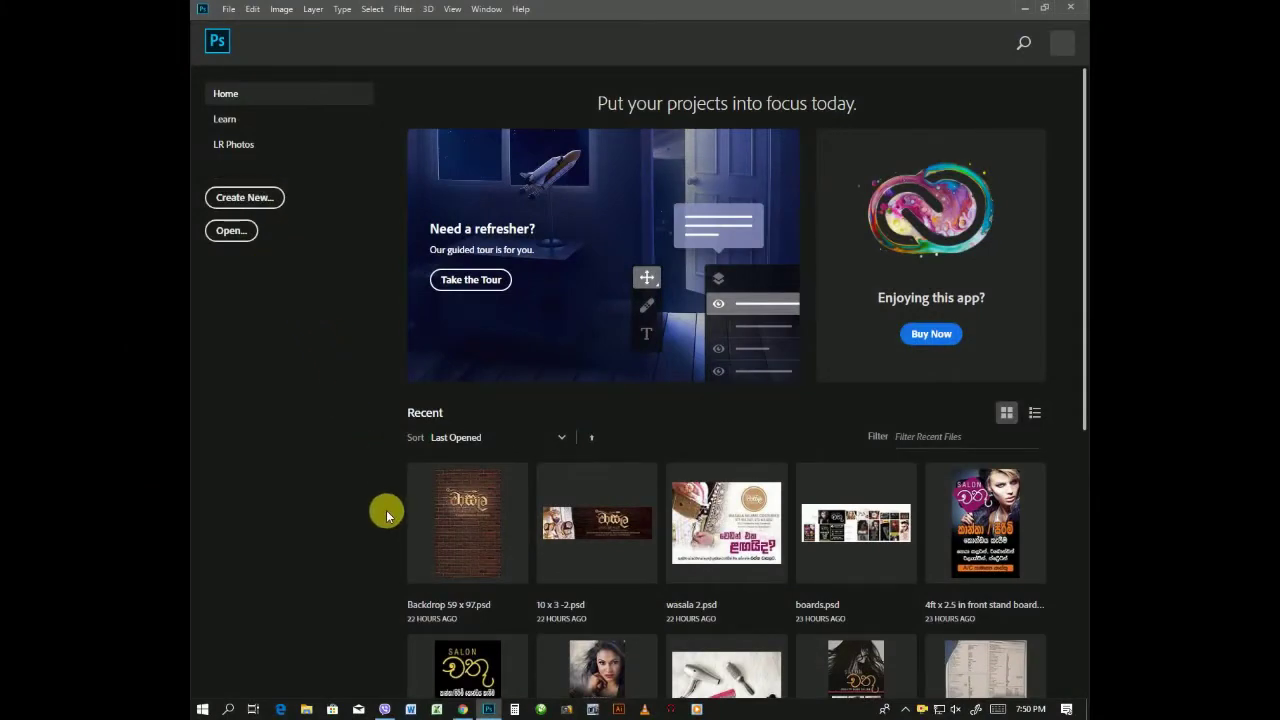
Start a new document with Ctrl+N from the Home screen.
key(ctrl+n)
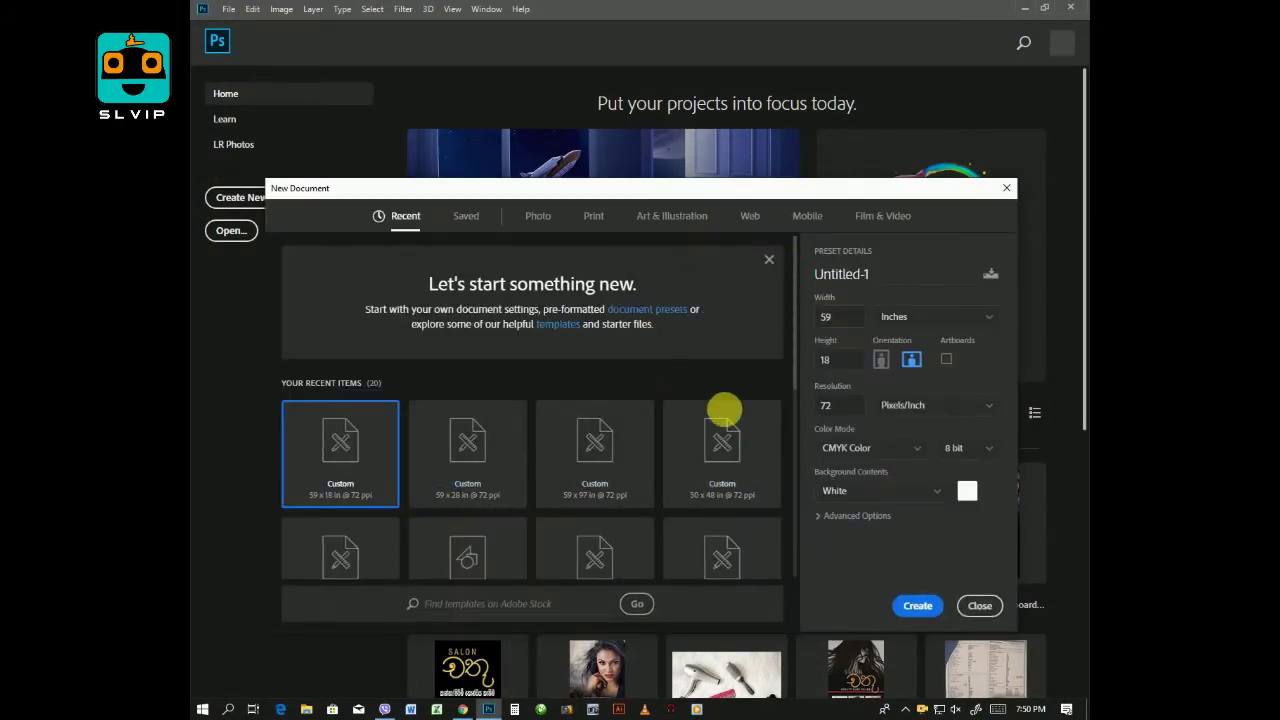
Create a 4 × 6 inch, 300 pixels/inch, RGB Color blank document.
click(888, 318)
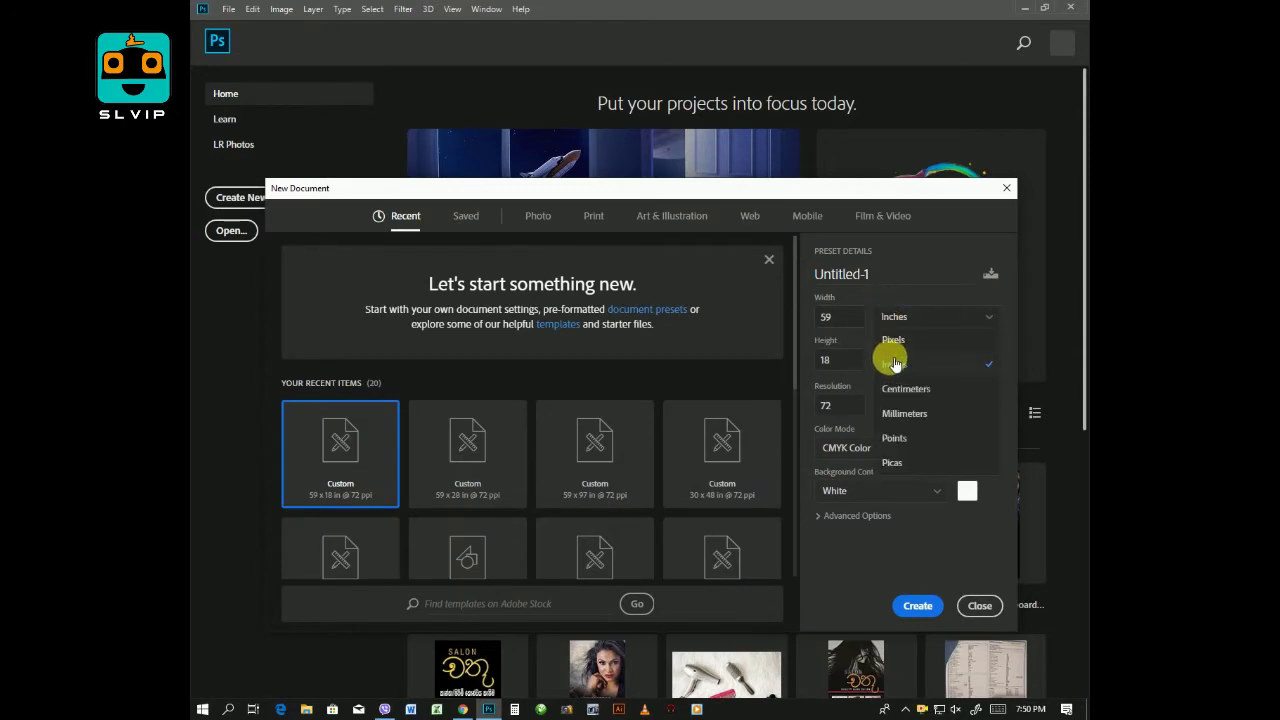
click(890, 365)
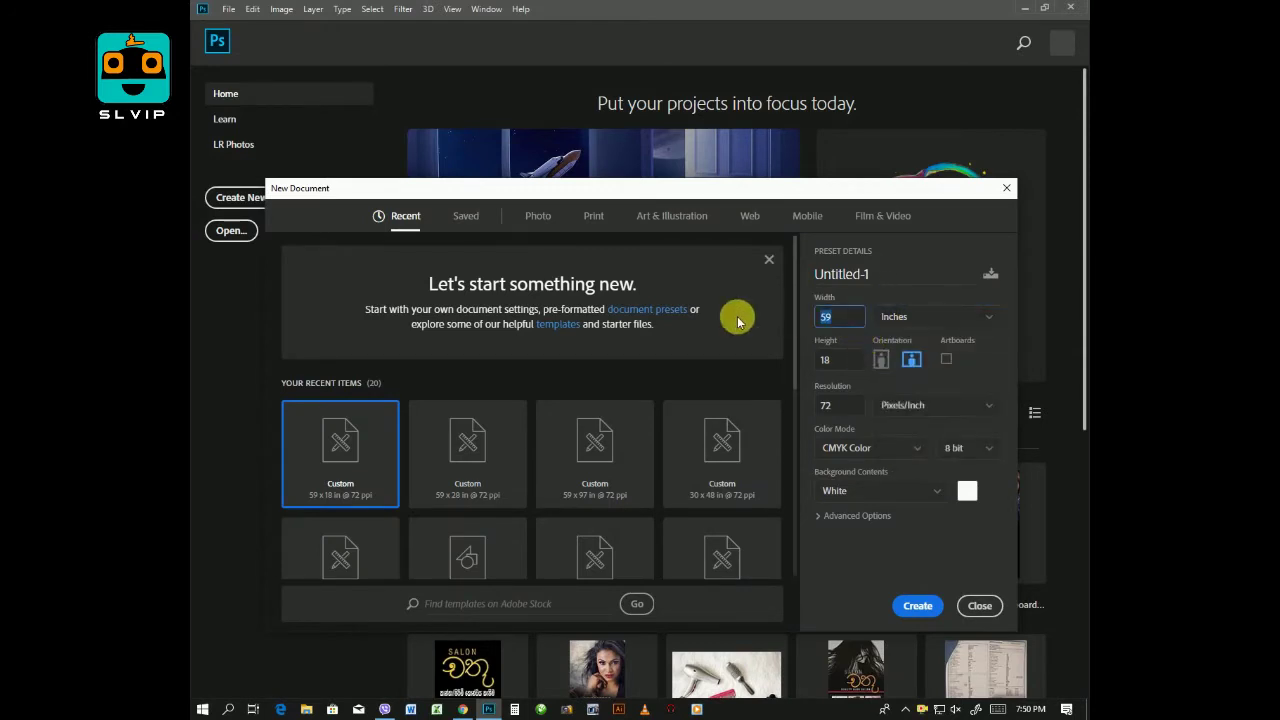
click(861, 322)
text(4)
click(852, 361)
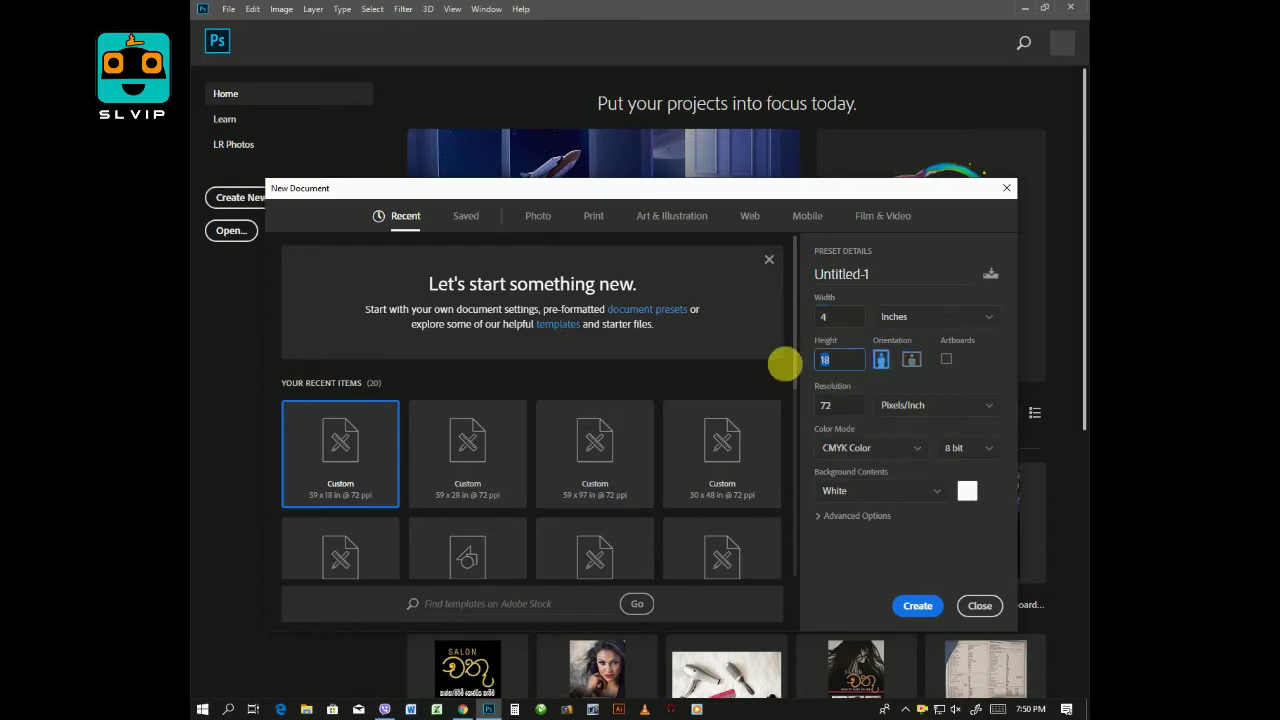
text(6)
click(840, 405)
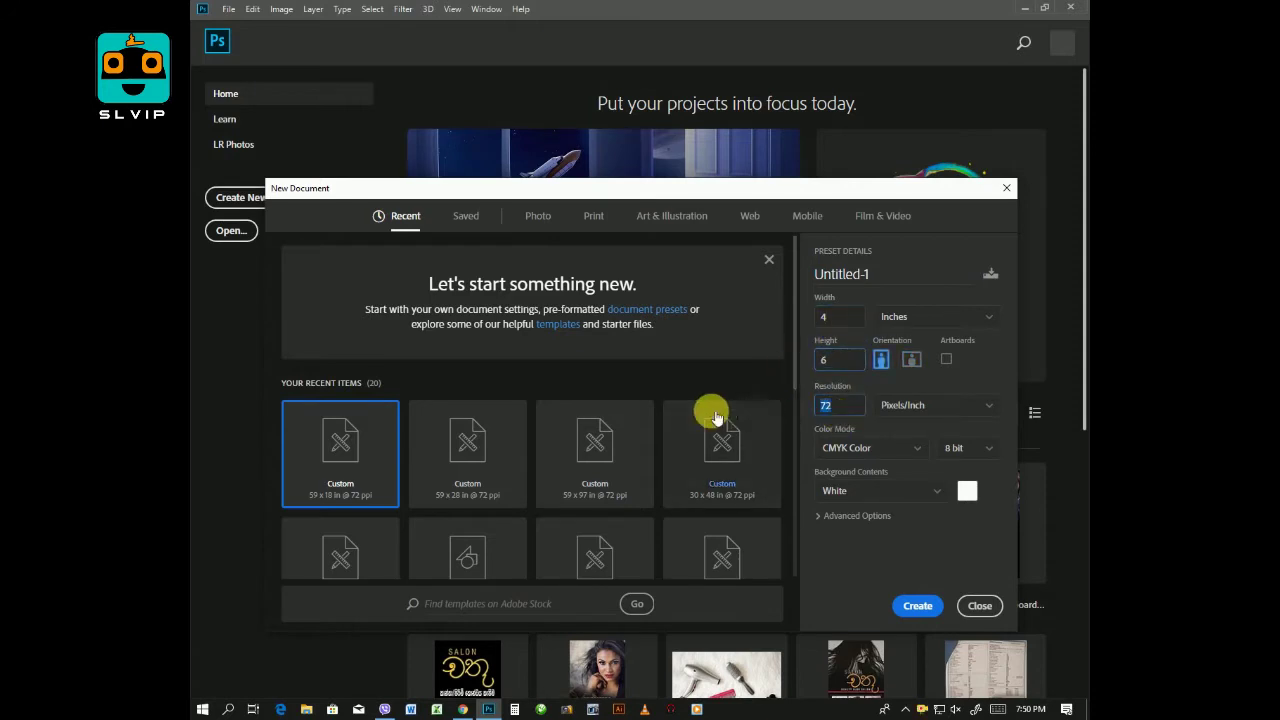
text(300)
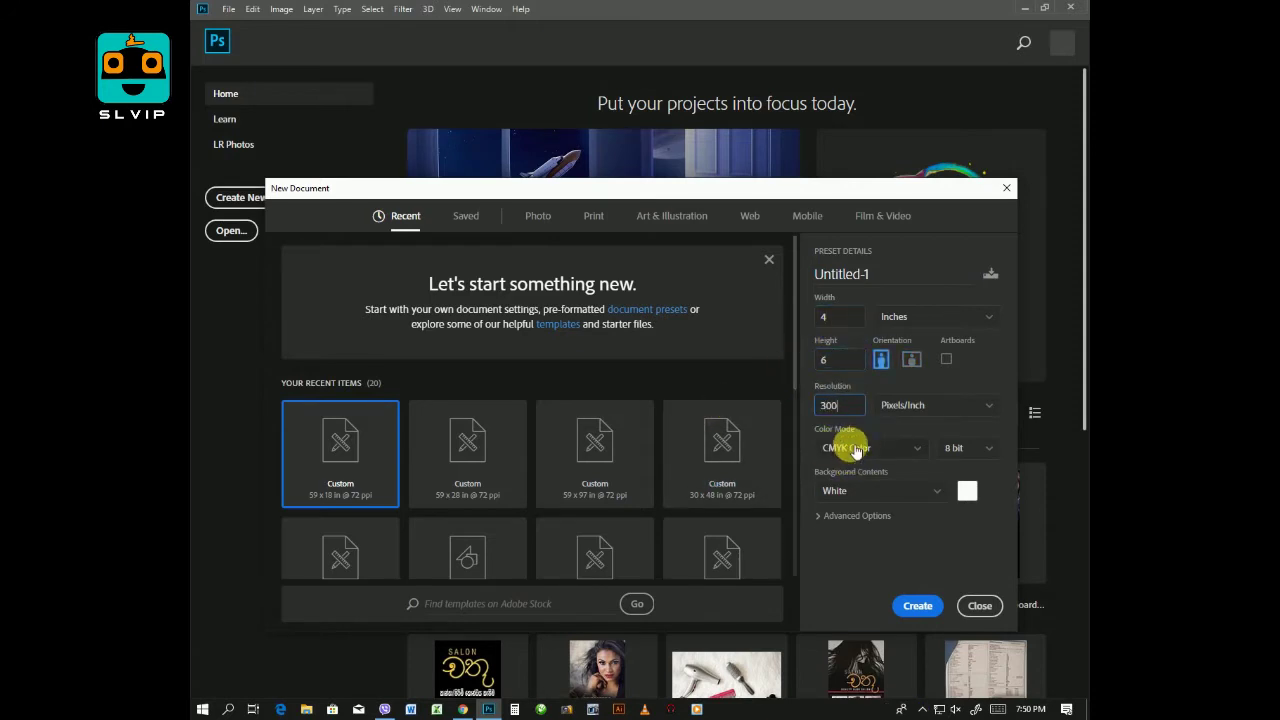
click(845, 450)
click(843, 520)
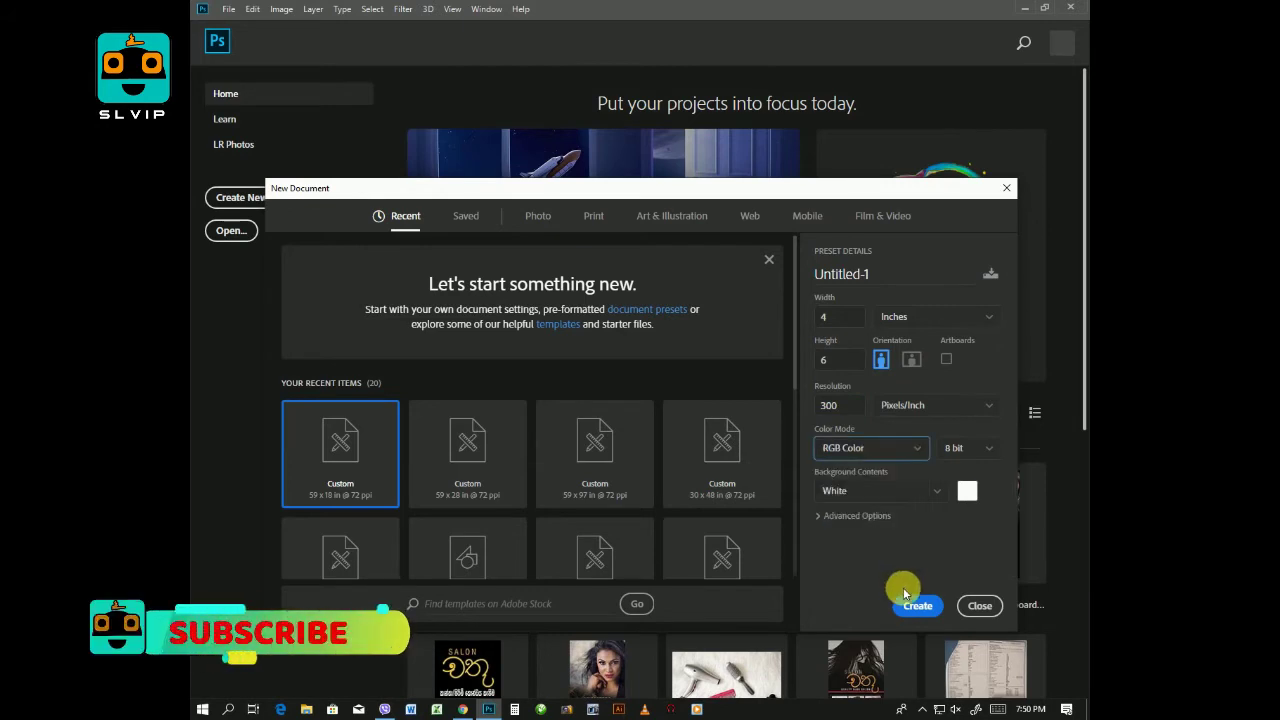
click(910, 603)
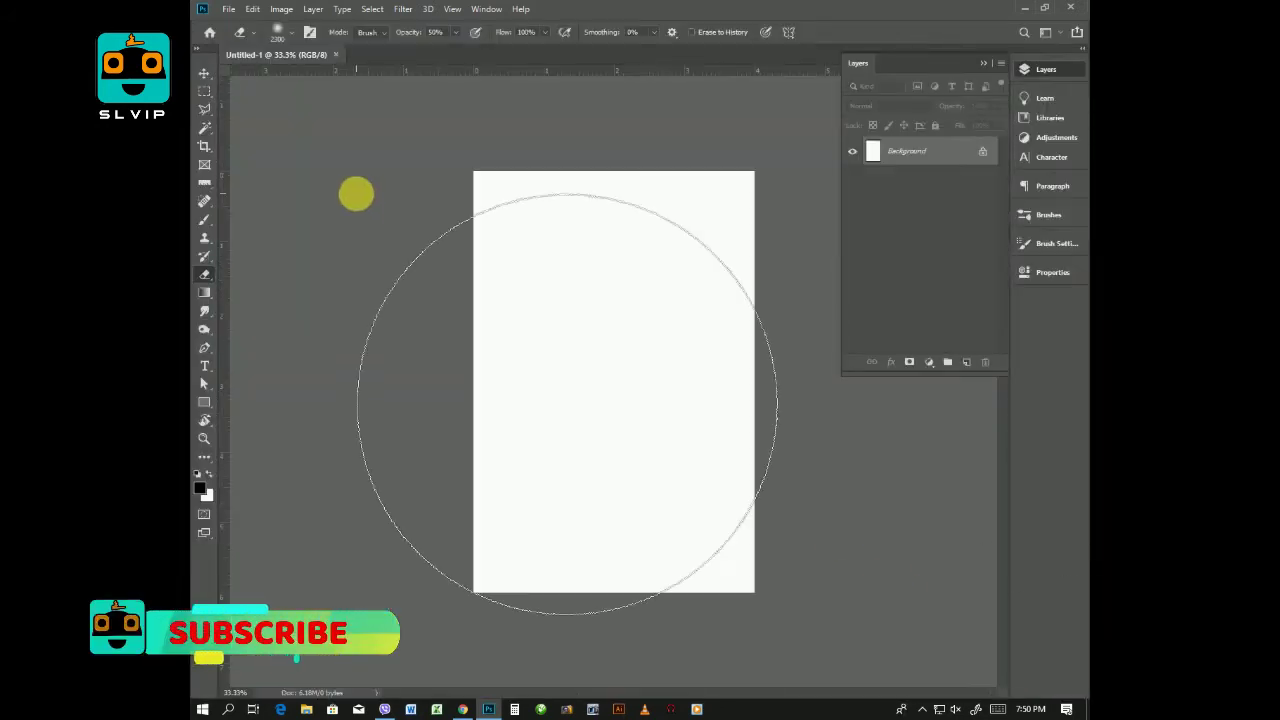
Rotate the canvas 90° clockwise so it becomes landscape.
click(281, 9)
mouse_move(308, 142)
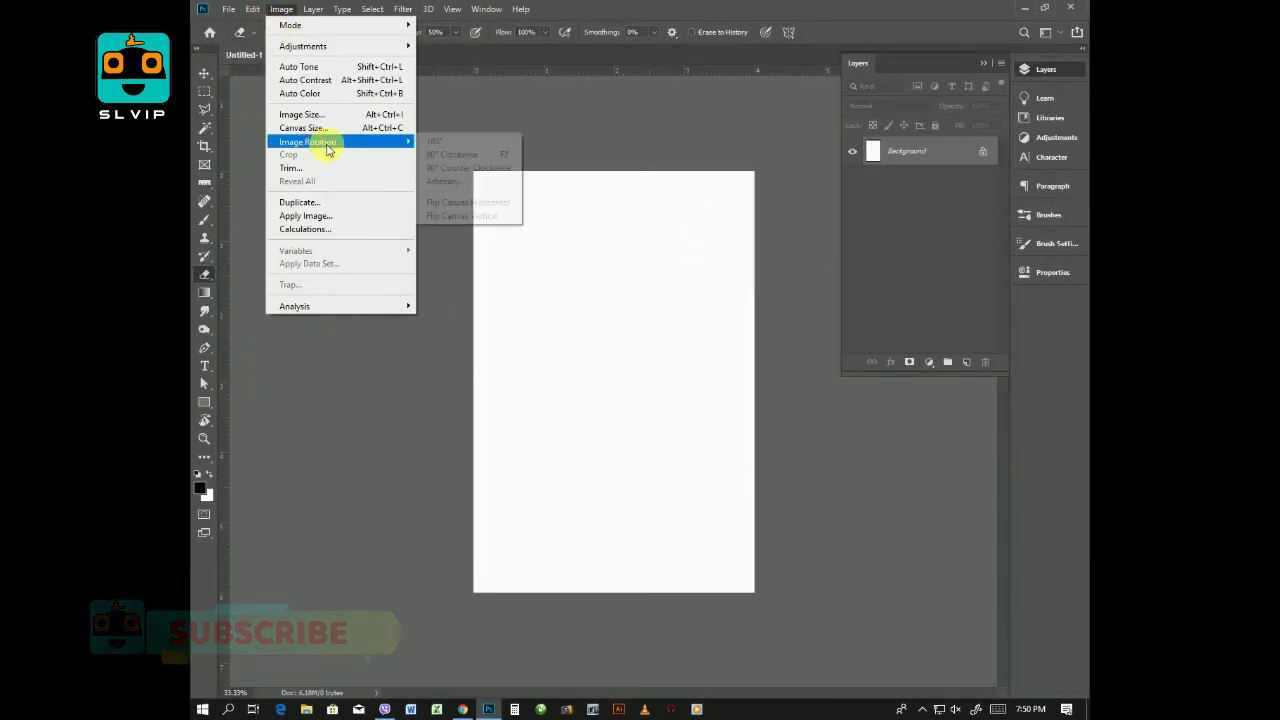
click(437, 157)
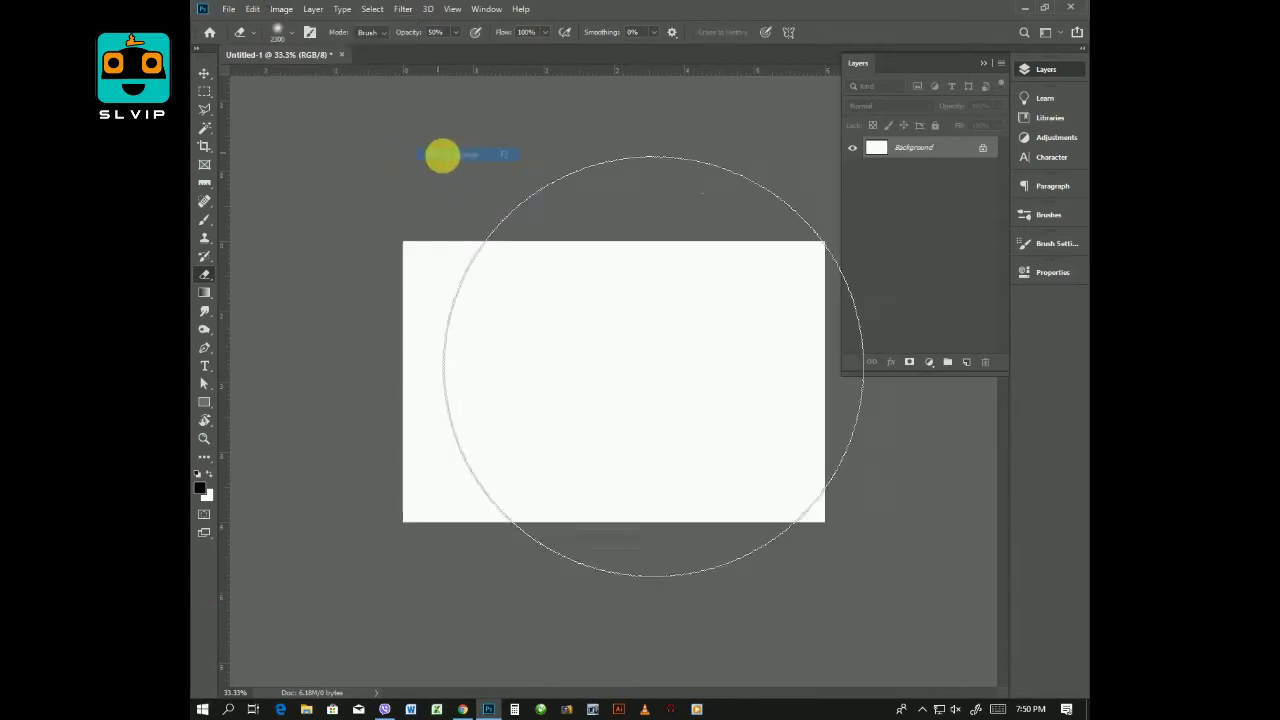
click(205, 78)
scroll(623, 314, up, 1)
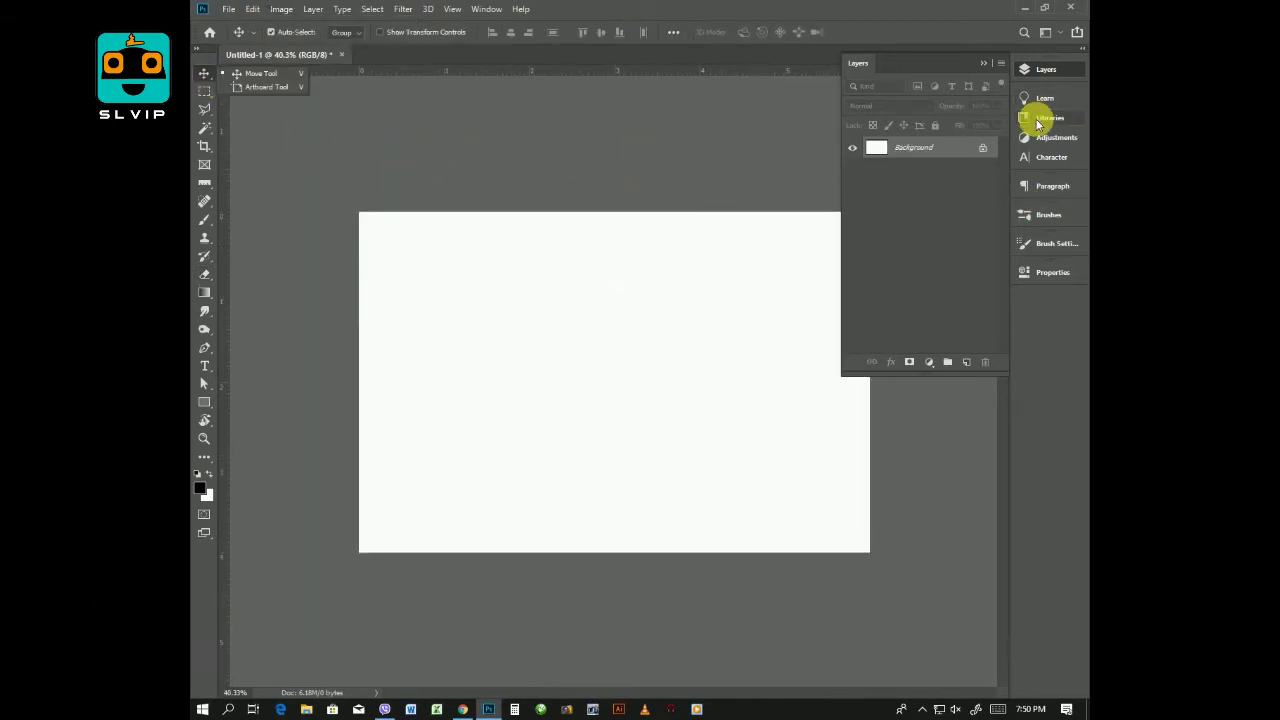
Collapse the layers list and switch to the Pen tool to begin a path.
click(982, 64)
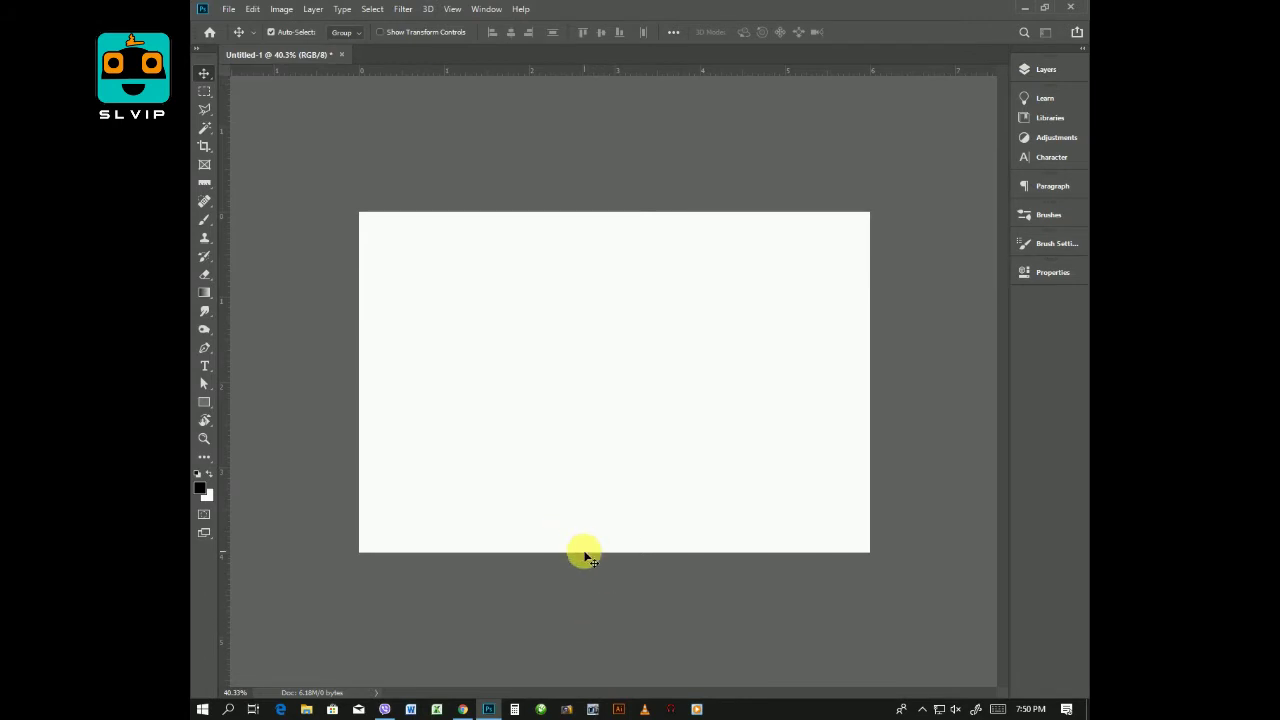
key(p)
scroll(530, 447, up, 1)
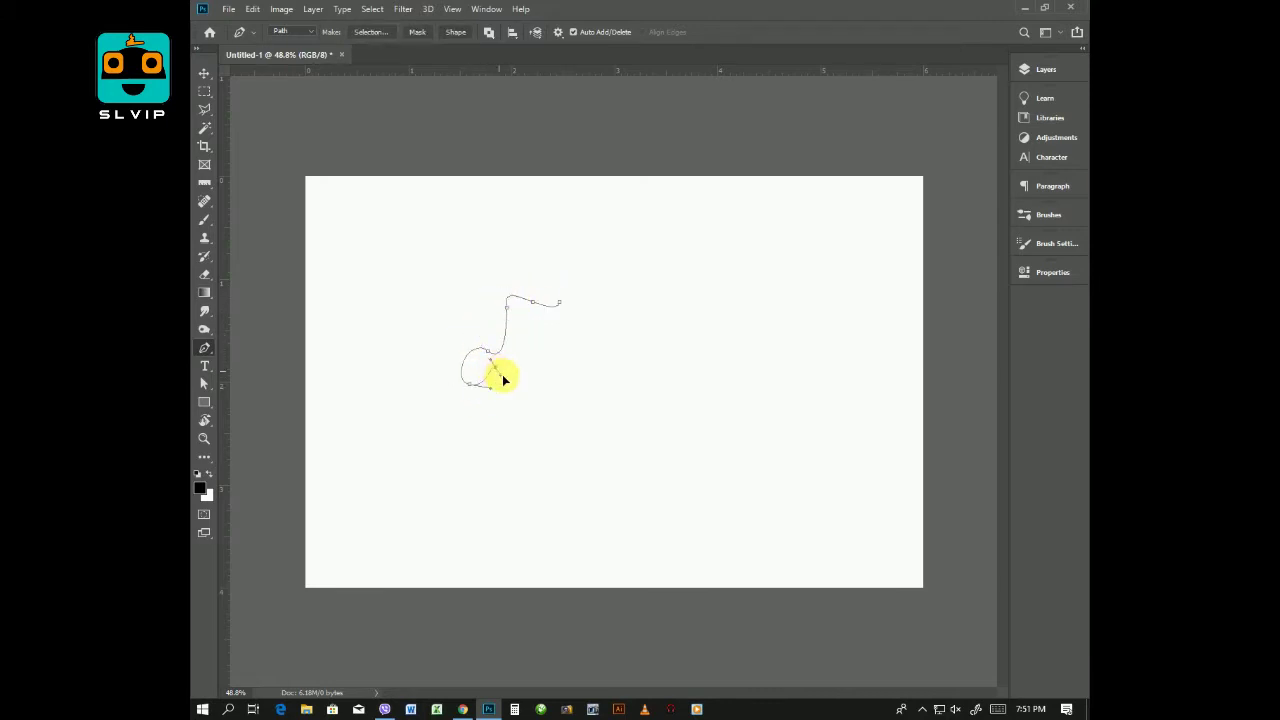
Add the final curved anchor points and turn the closed path into a filled shape.
click(514, 379)
drag(576, 344, 590, 333)
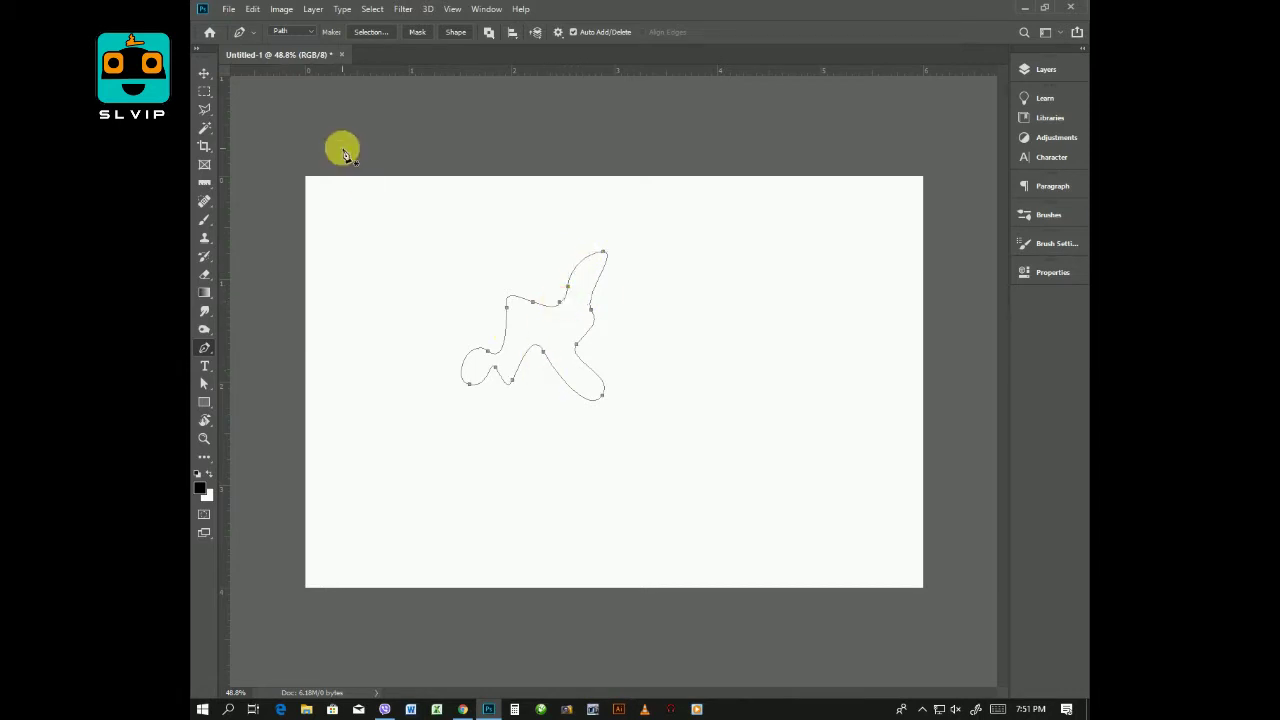
click(456, 36)
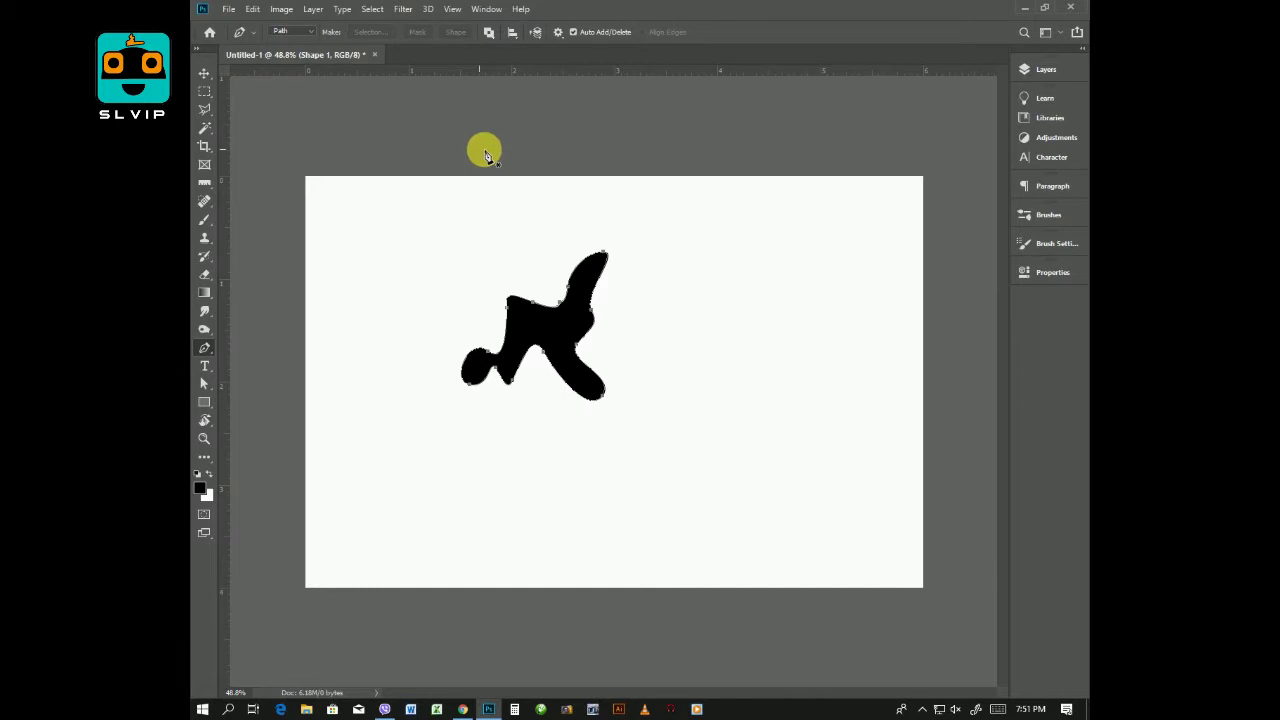
Select the Shape 1 layer and add a layer mask to it.
click(204, 74)
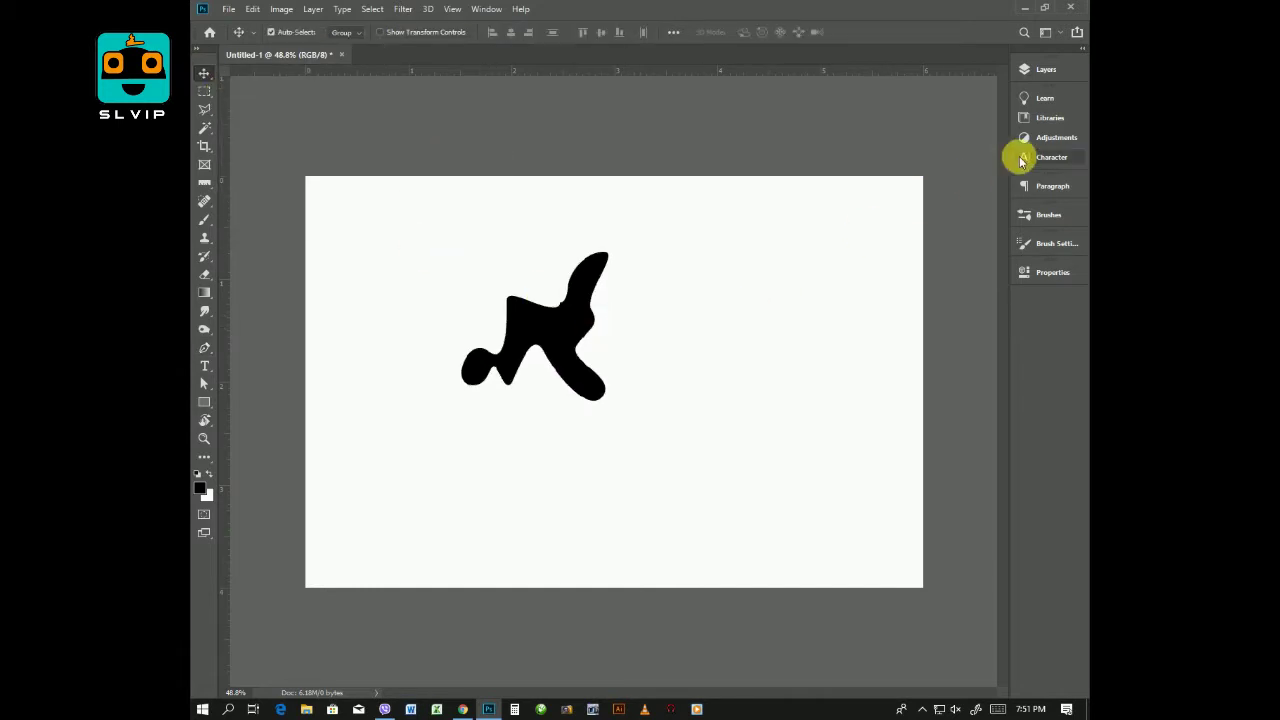
click(1040, 70)
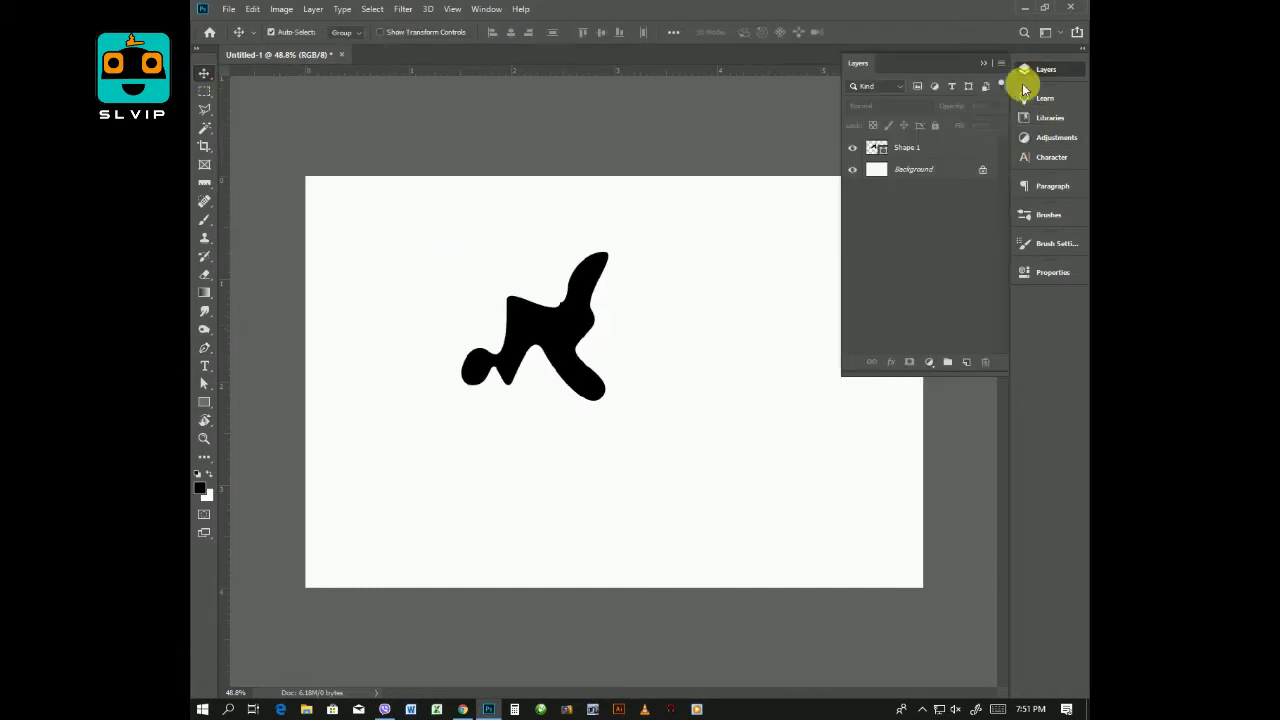
click(948, 155)
click(909, 360)
Choose a textured smoke brush tip and shrink it to 250 px.
scroll(603, 337, up, 1)
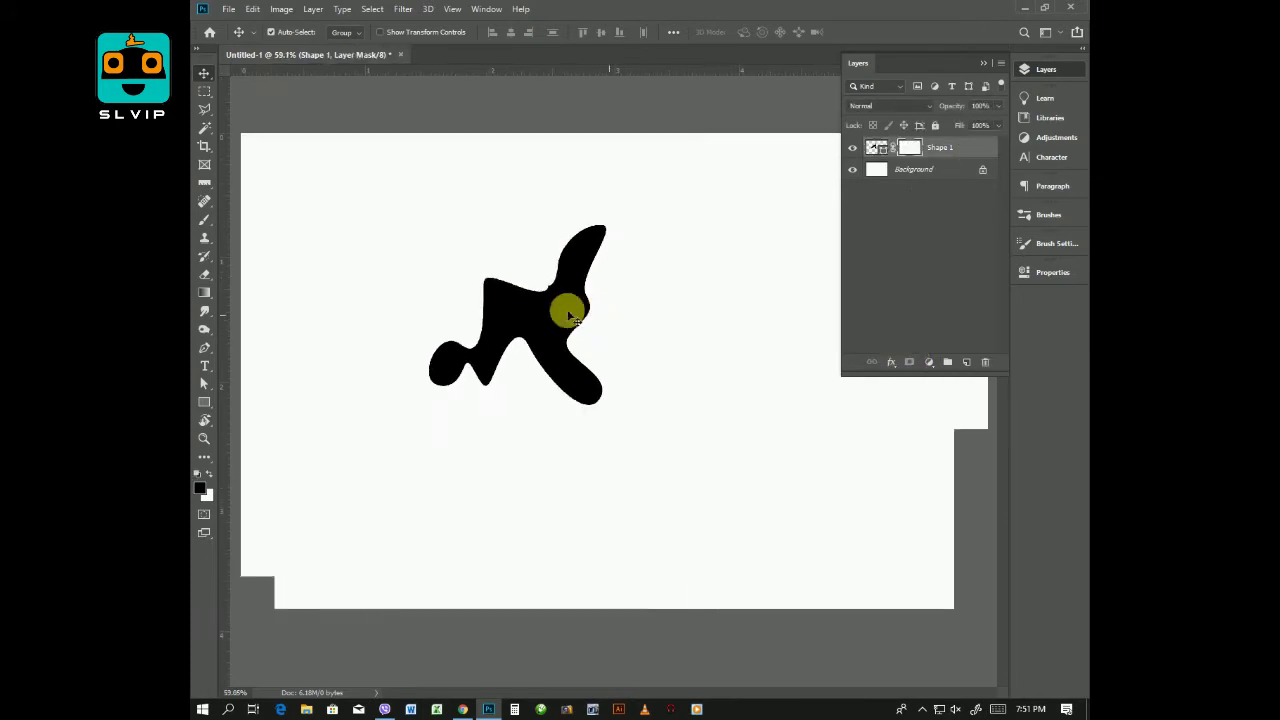
key(b)
right_click(540, 287)
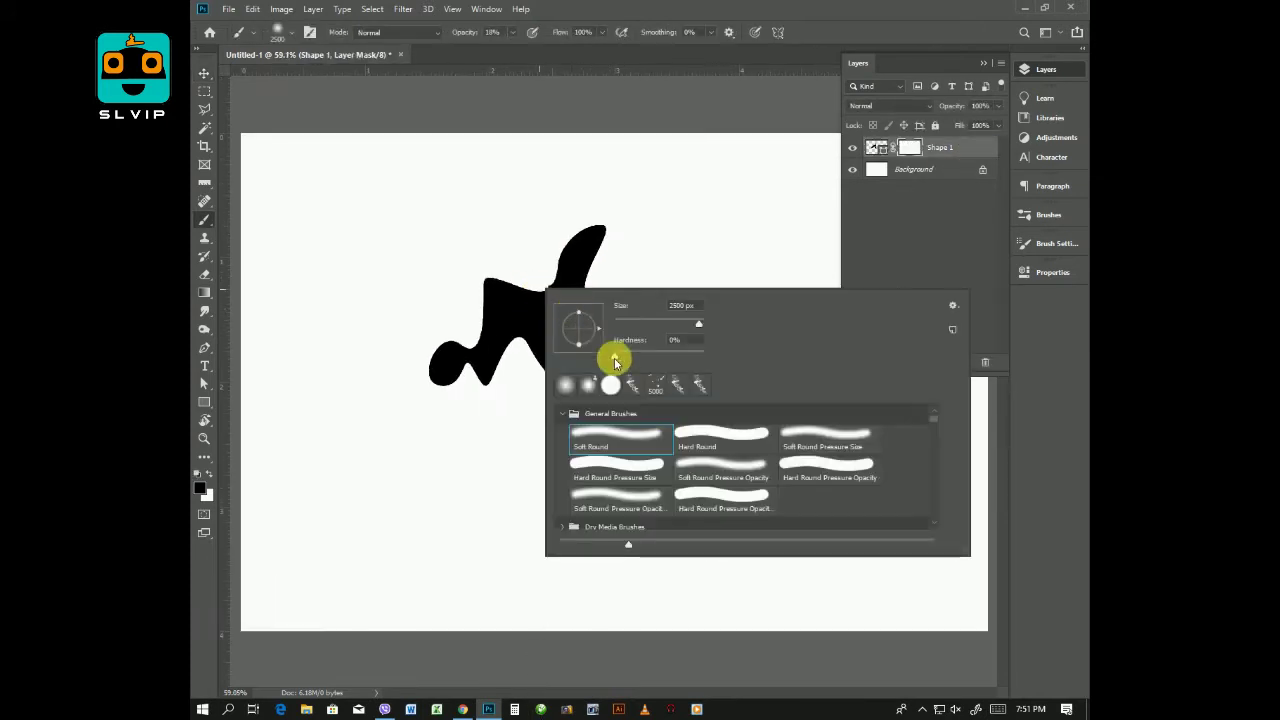
click(638, 387)
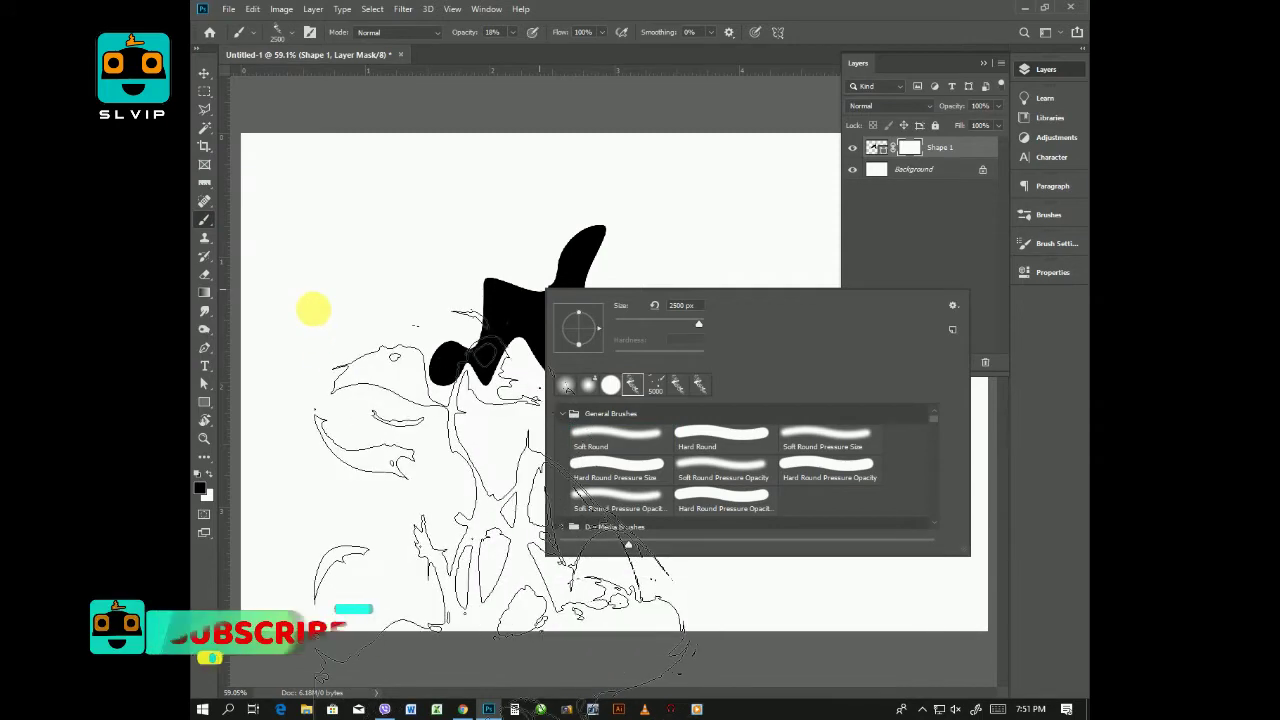
click(545, 7)
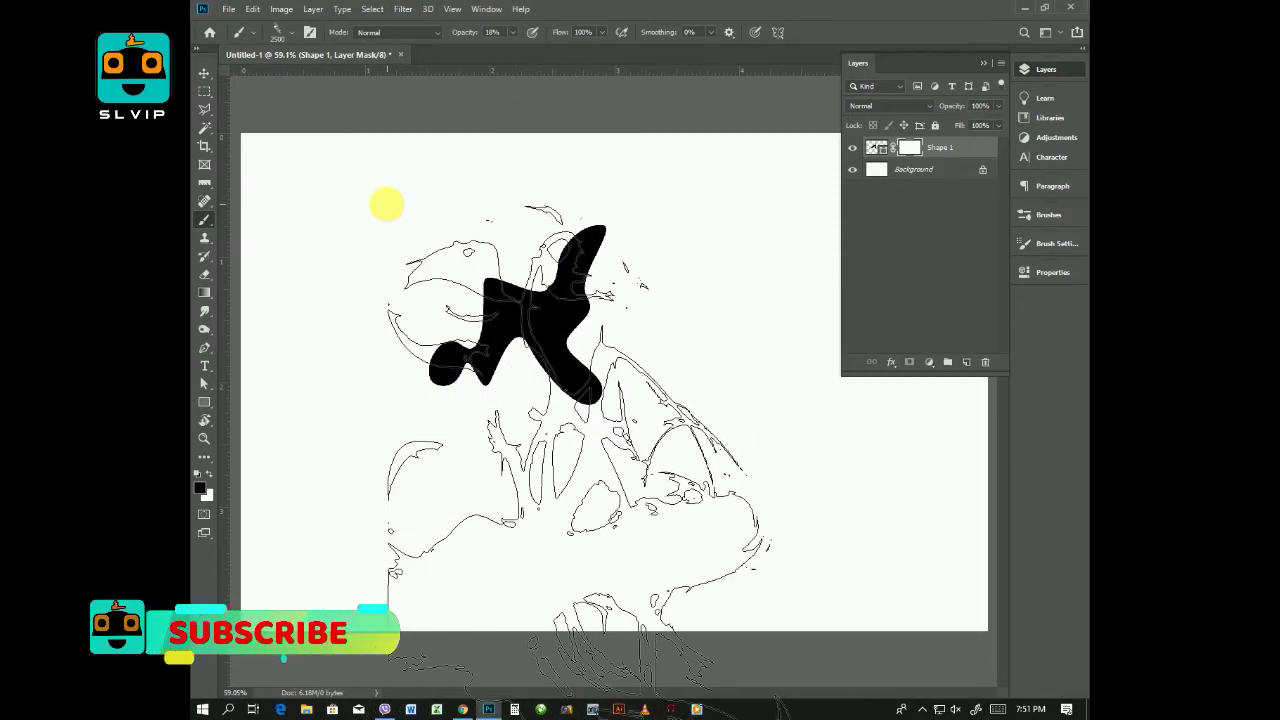
key(bracketleft)
key(bracketleft)
key(bracketleft)
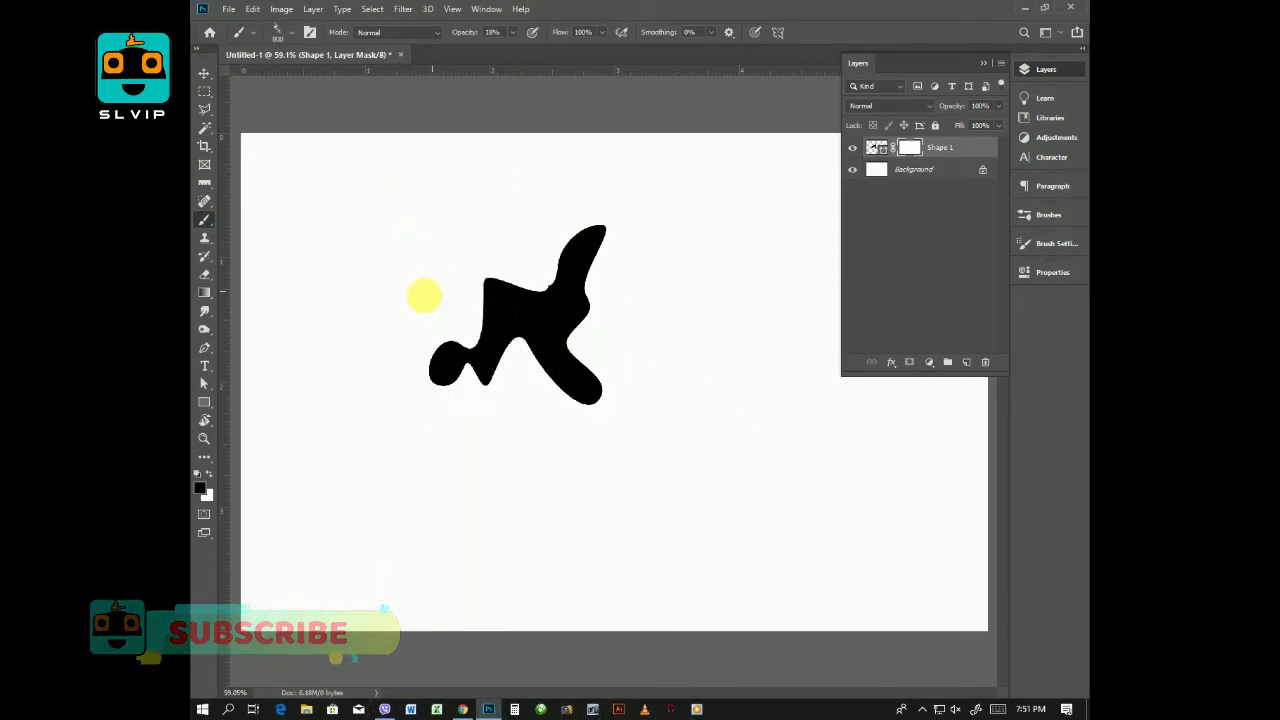
Raise the brush opacity to 100% and confirm the brush.
right_click(425, 385)
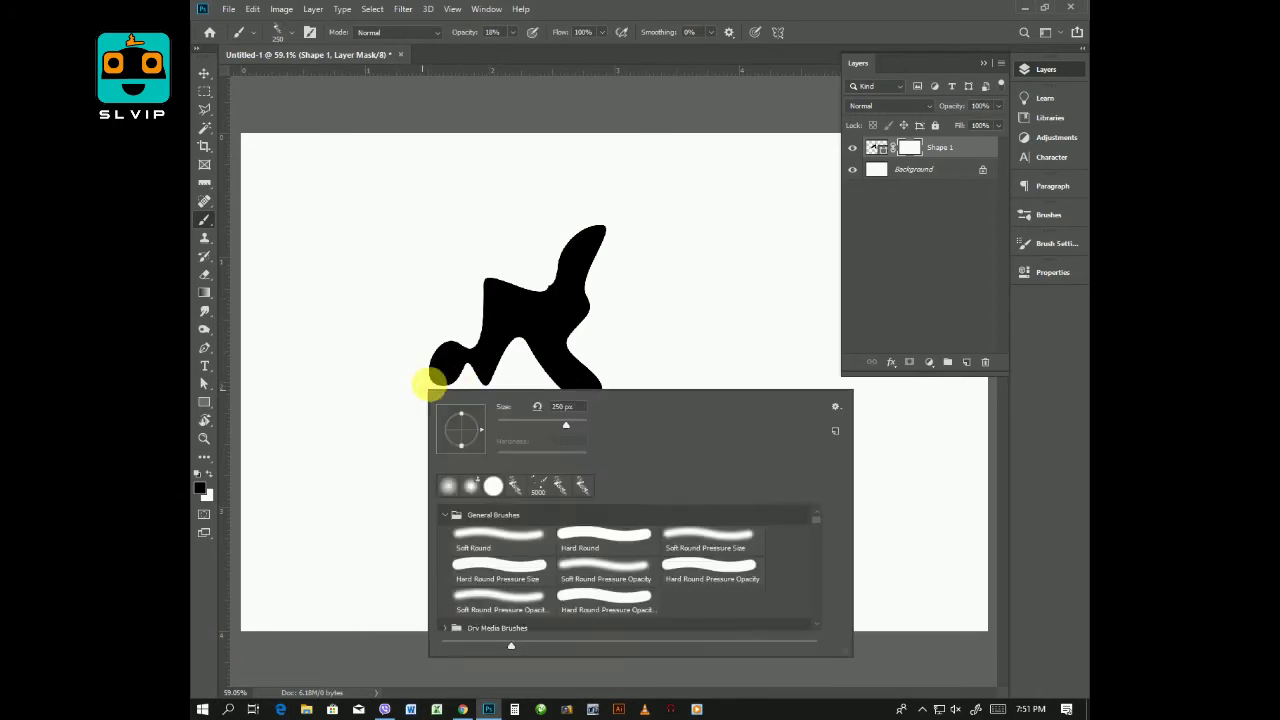
key(Escape)
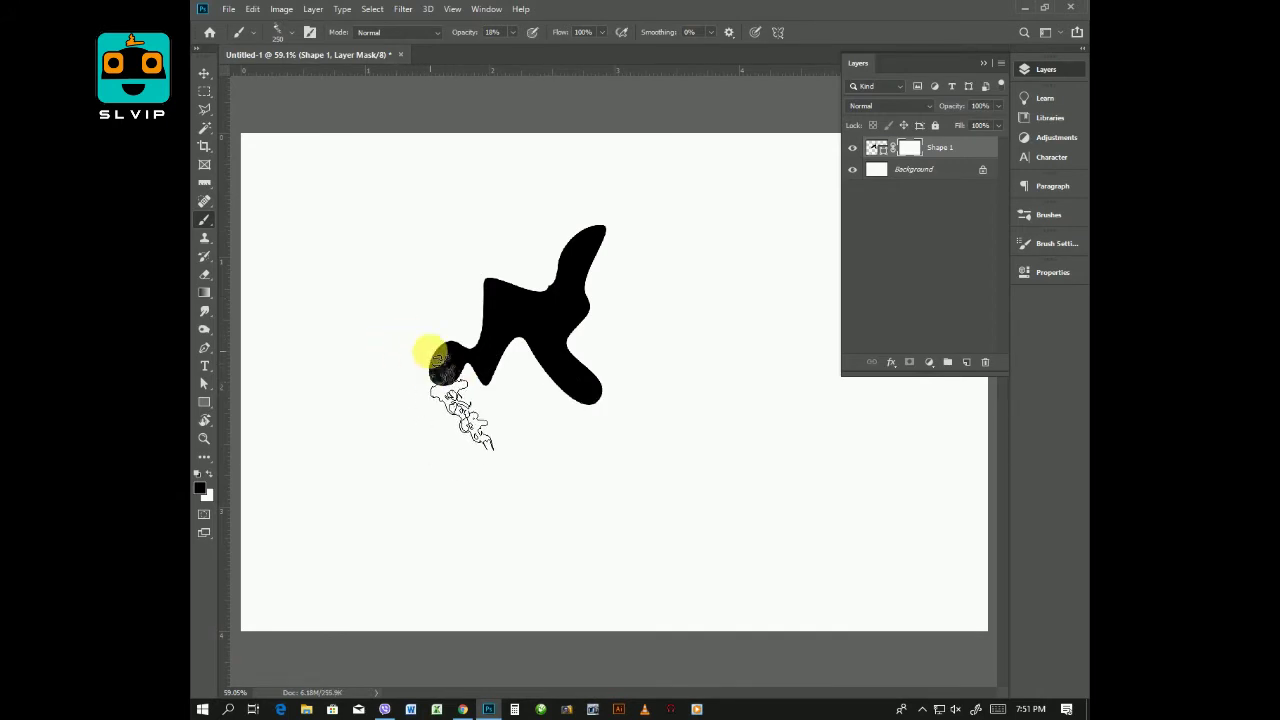
scroll(418, 380, up, 2)
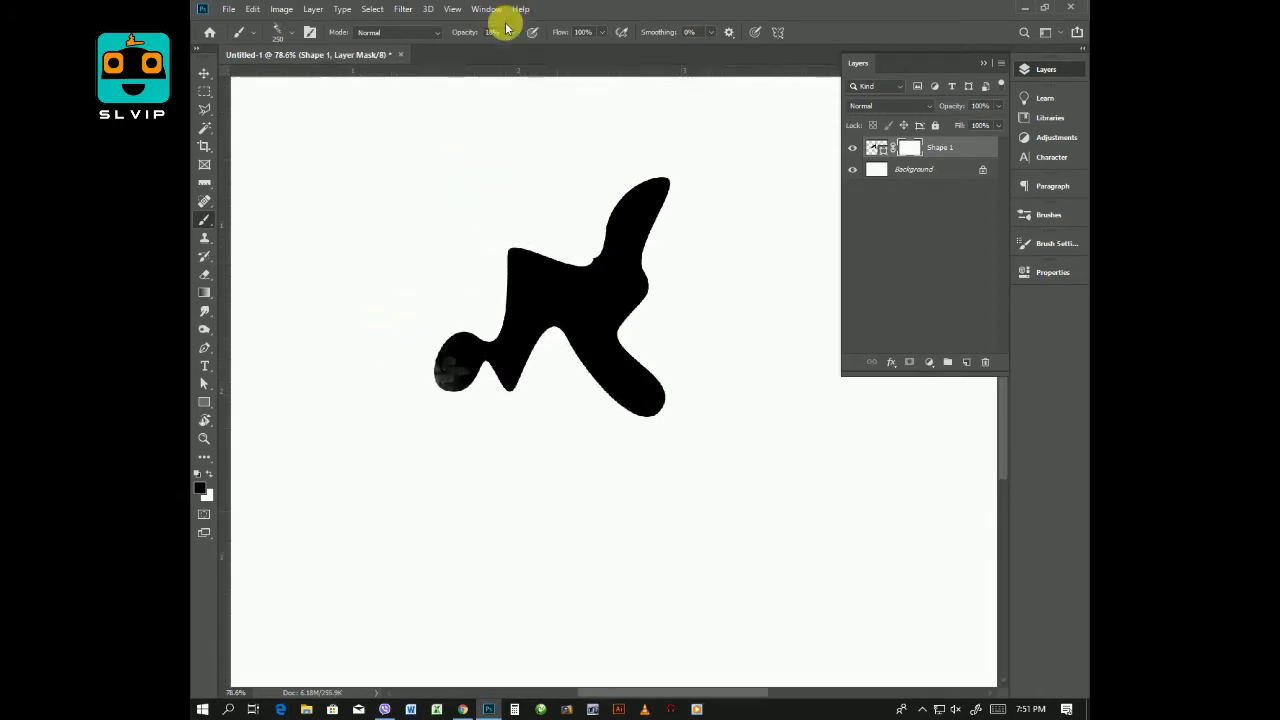
drag(516, 47, 620, 50)
right_click(437, 237)
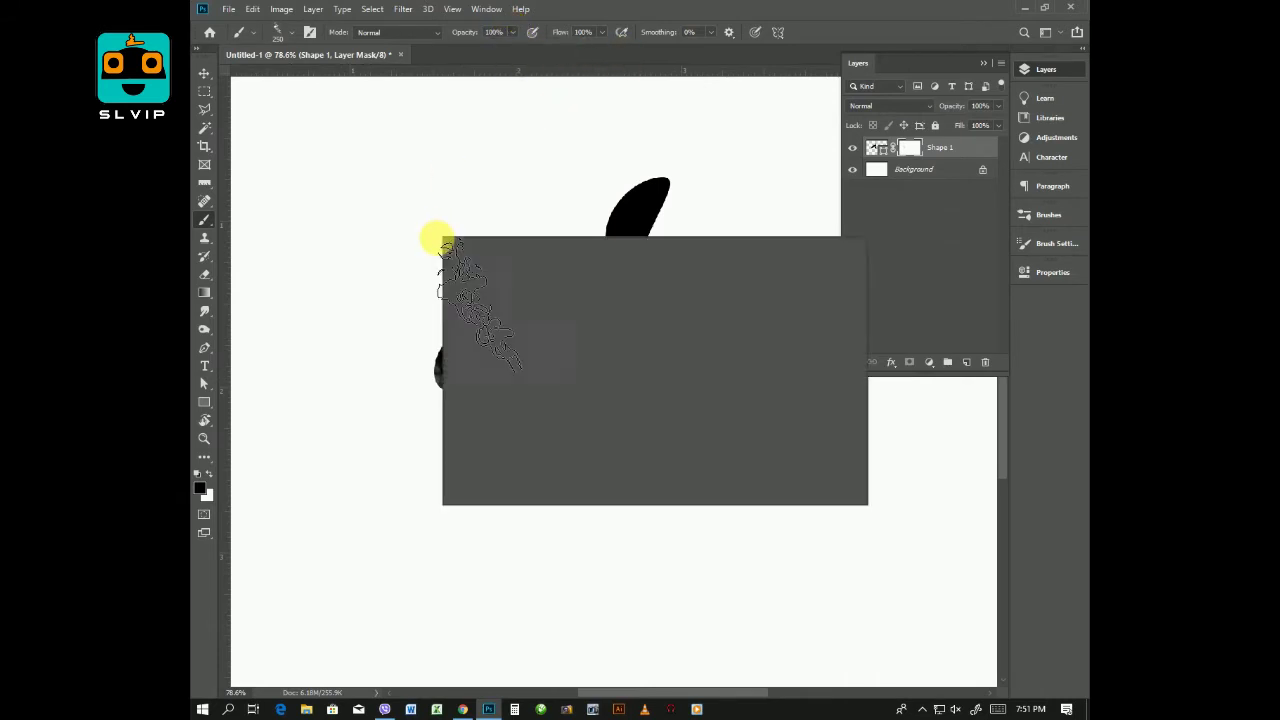
click(392, 346)
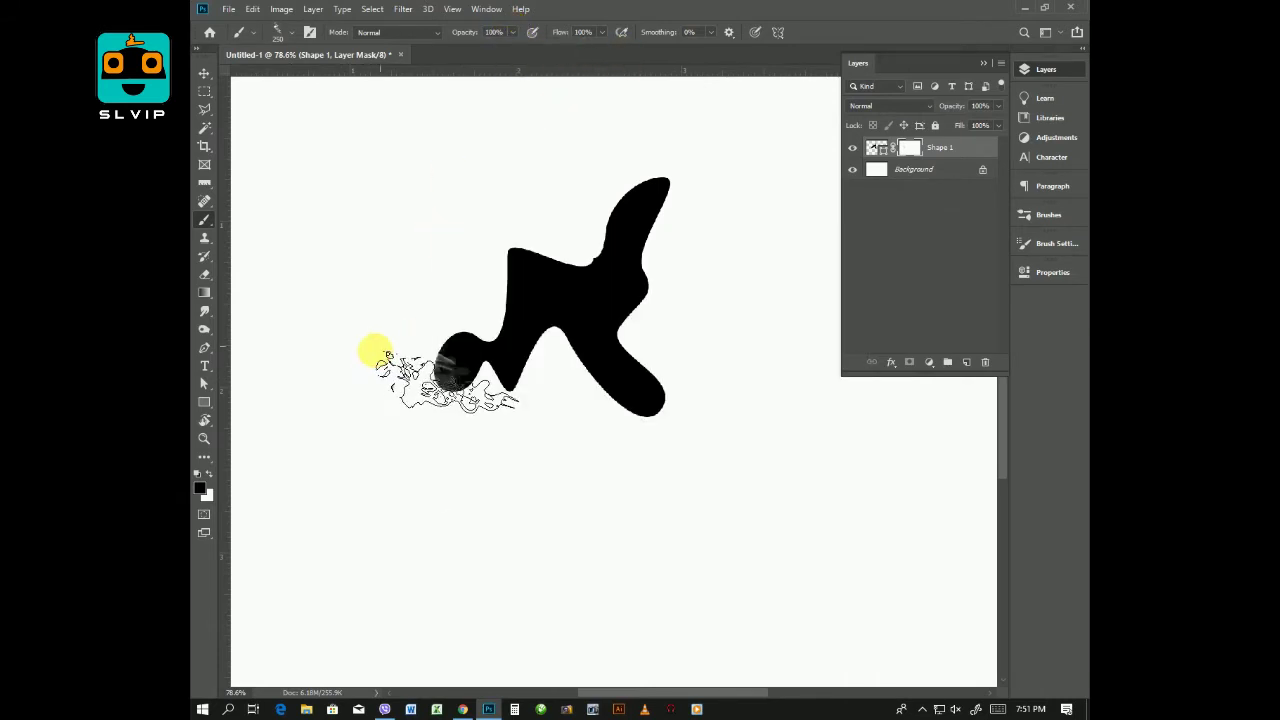
Paint on the mask to dissolve the shape's left end and lower edges into smoke.
mouse_move(407, 363)
mouse_down()
mouse_move(377, 334)
mouse_move(403, 320)
mouse_move(400, 386)
mouse_move(407, 370)
mouse_move(449, 371)
mouse_up()
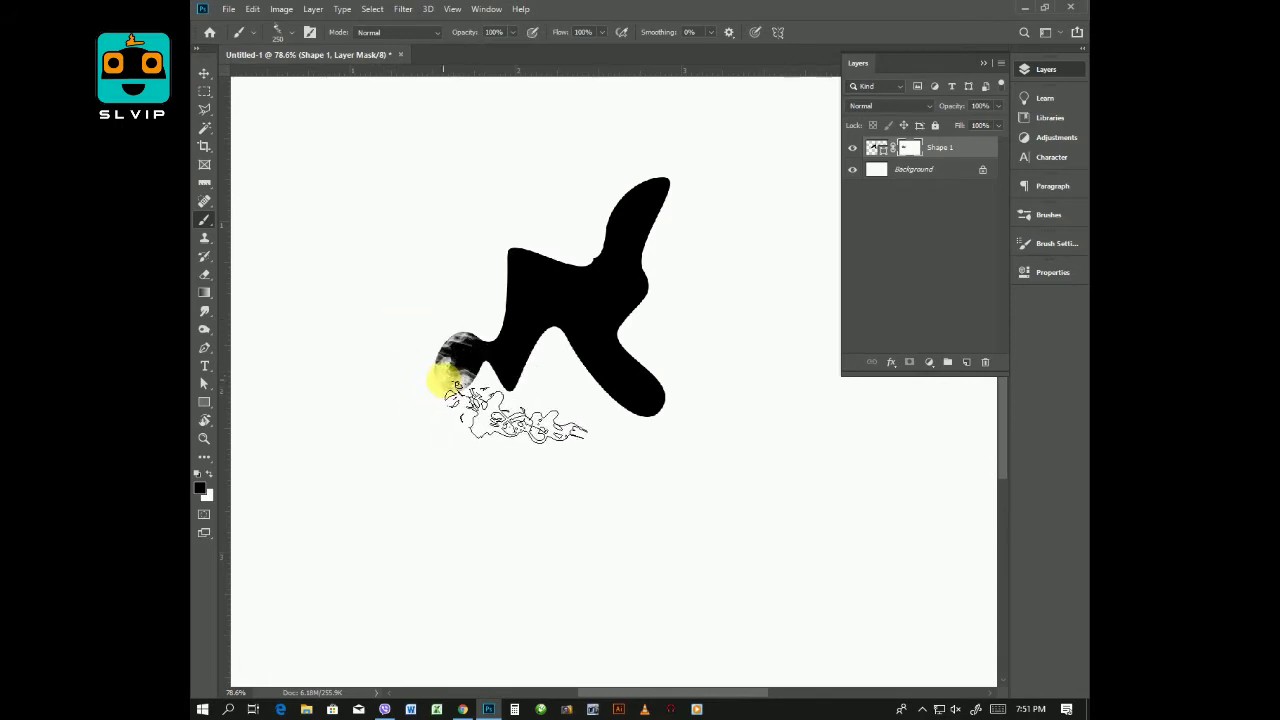
mouse_move(672, 408)
mouse_down()
mouse_move(729, 431)
mouse_move(720, 414)
mouse_move(706, 437)
mouse_up()
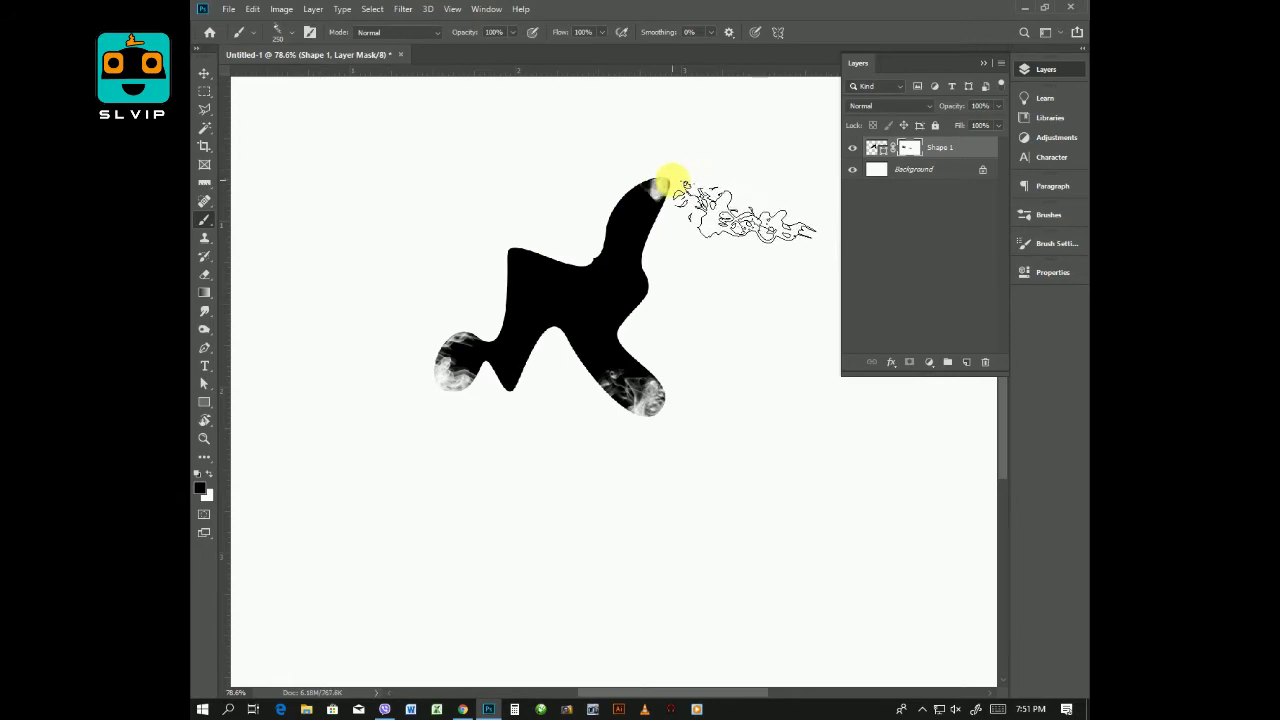
right_click(564, 181)
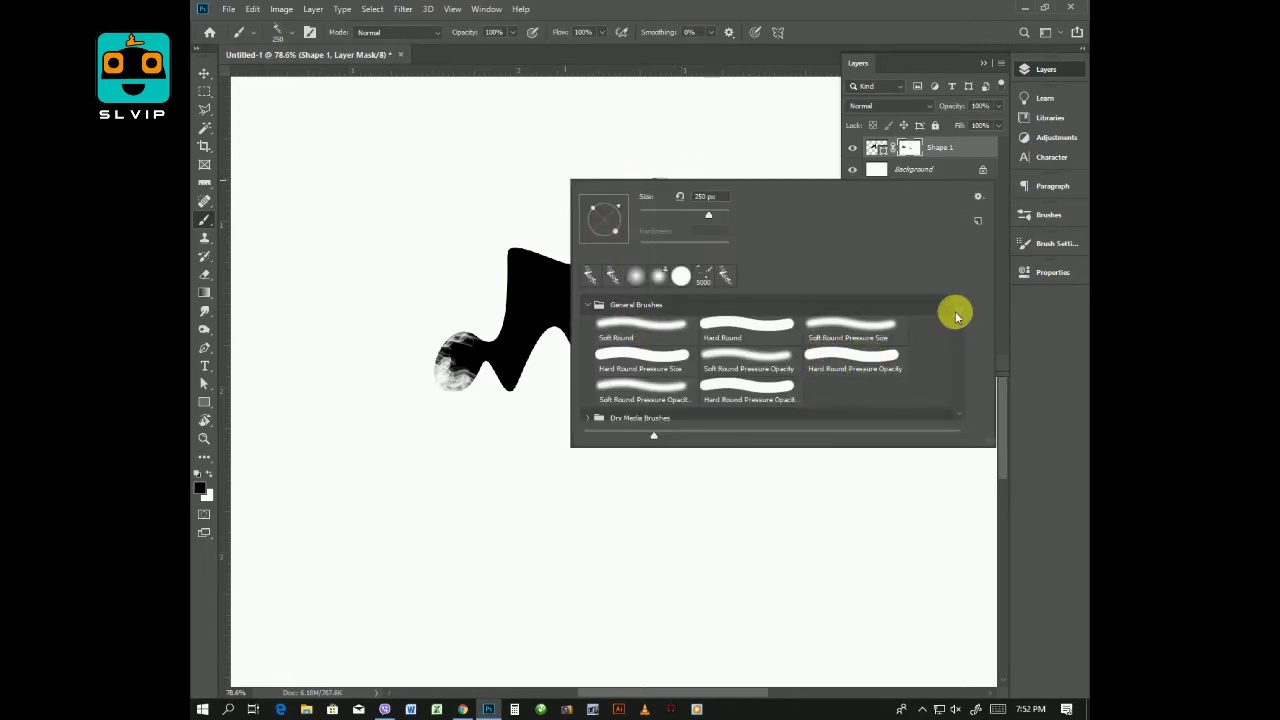
Choose the Round Blunt Streaks brush from the Wet Media Brushes.
scroll(955, 316, down, 5)
scroll(957, 323, down, 5)
scroll(955, 345, down, 5)
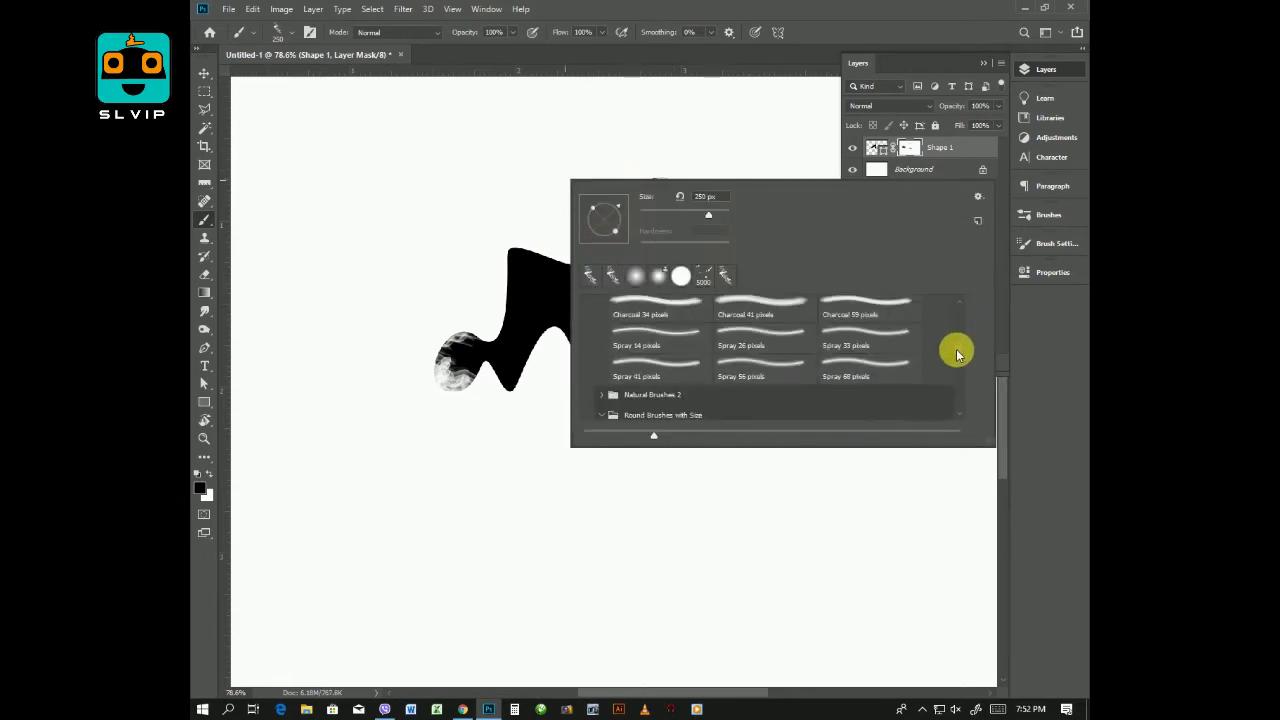
scroll(956, 355, down, 5)
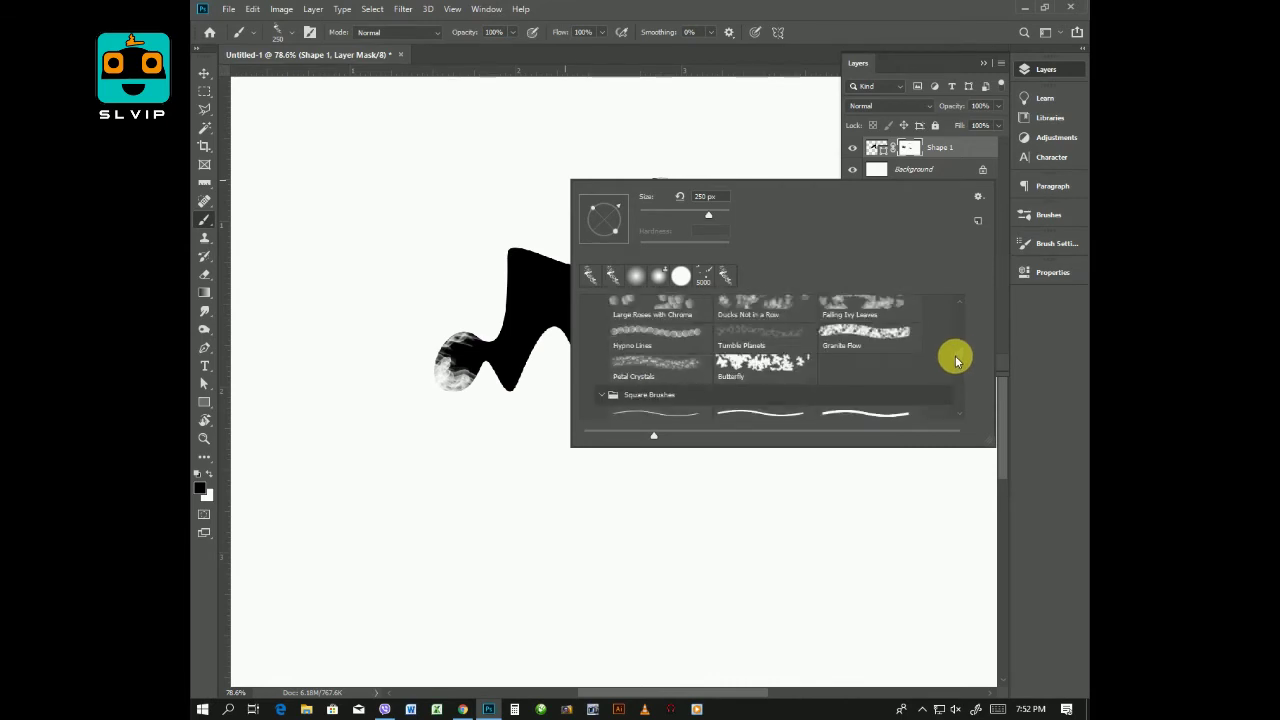
scroll(955, 362, down, 5)
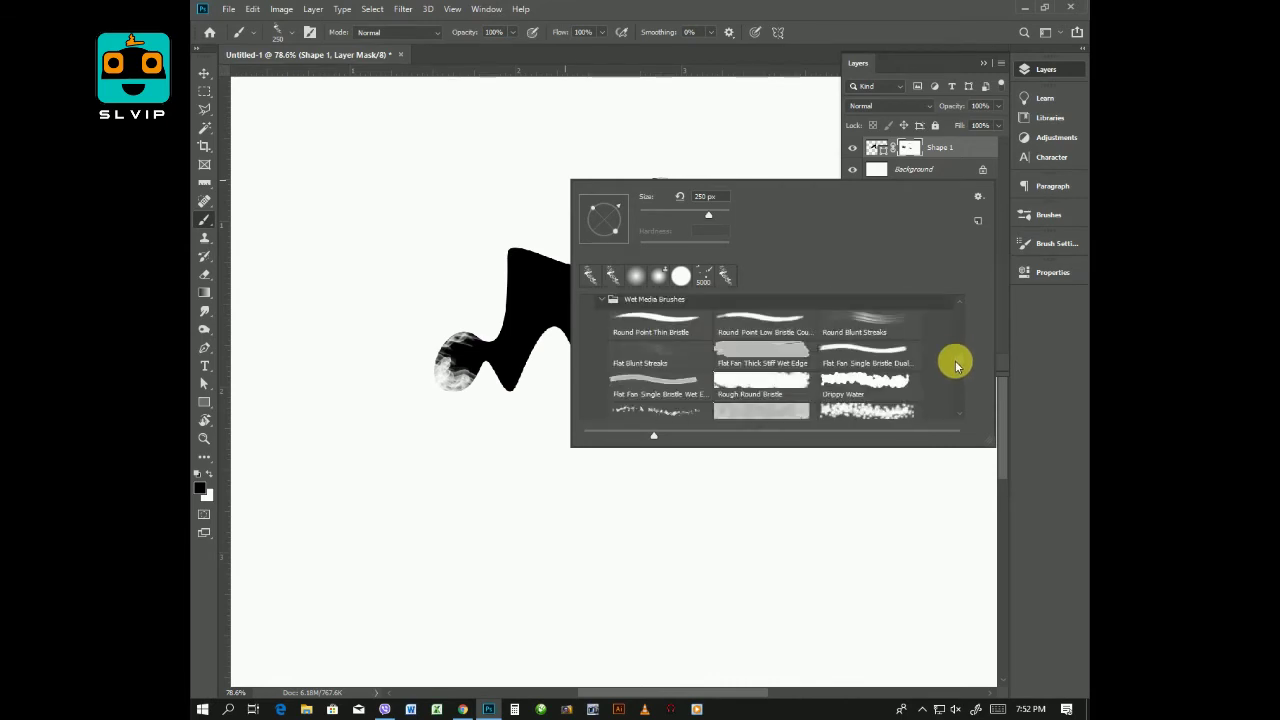
click(866, 325)
click(470, 263)
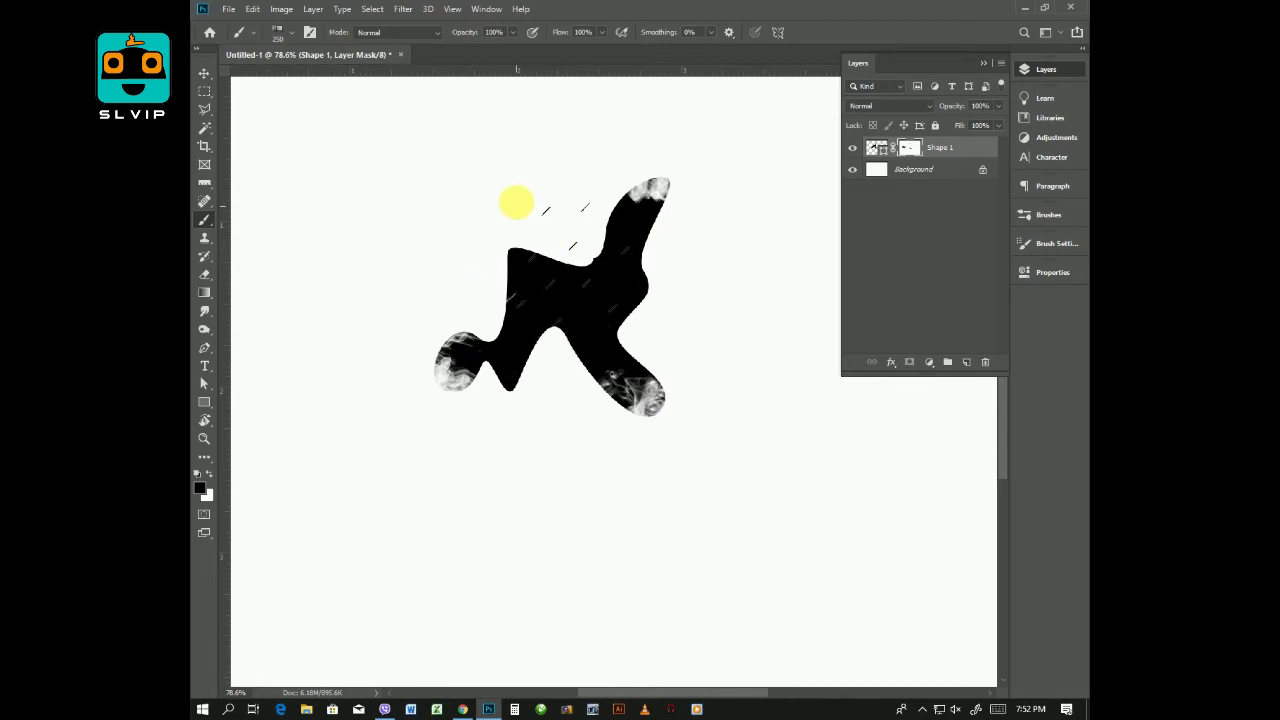
Set the brush to 53% stiffness and 360% bristle length in Brush Settings.
right_click(499, 220)
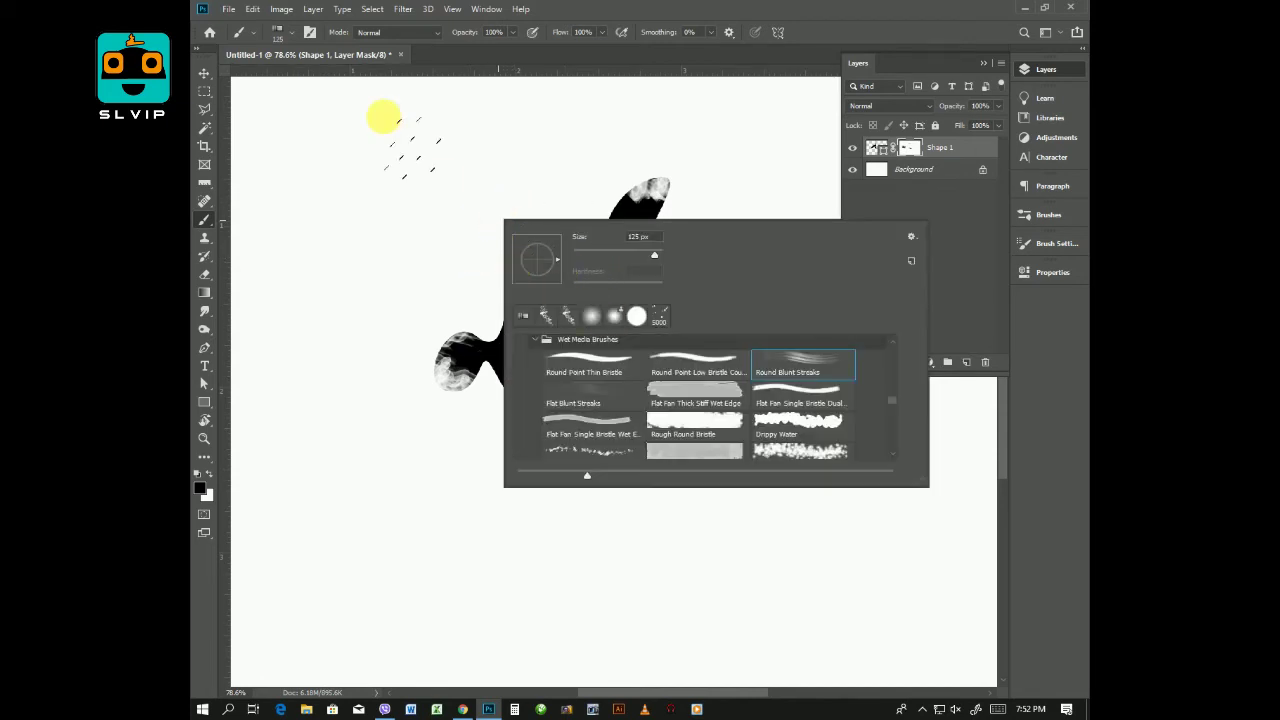
click(310, 32)
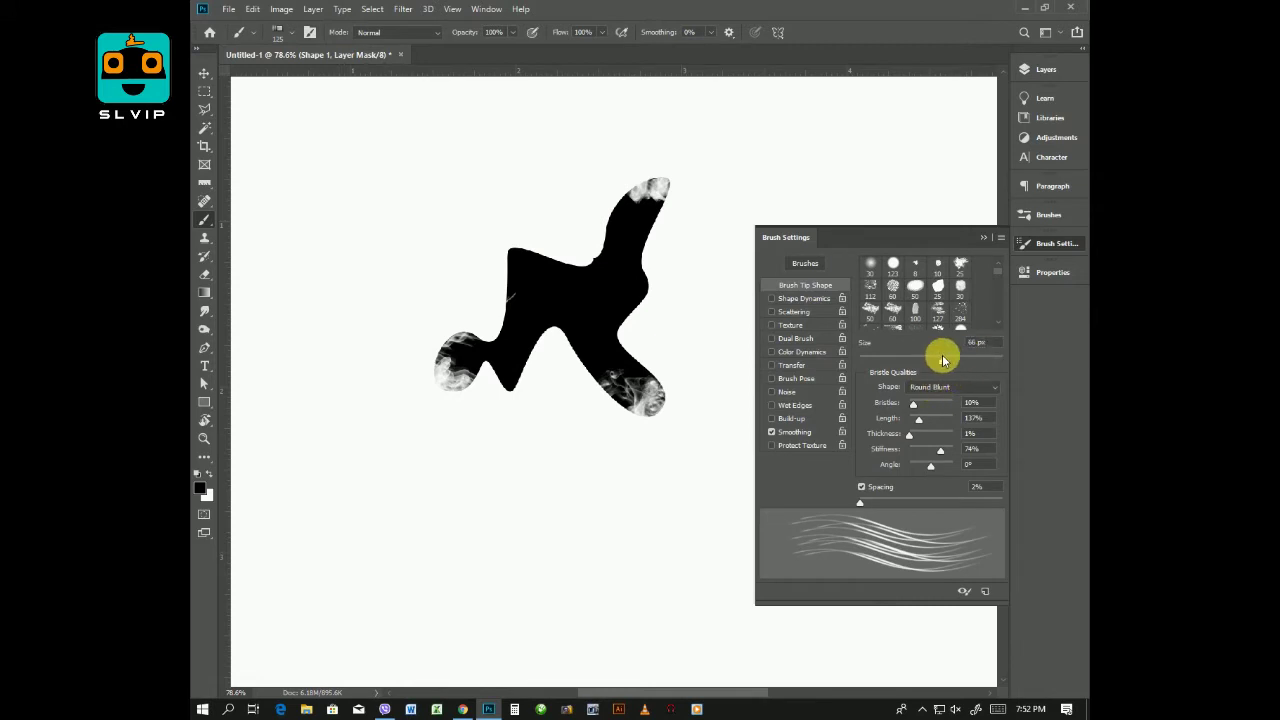
drag(940, 453, 908, 470)
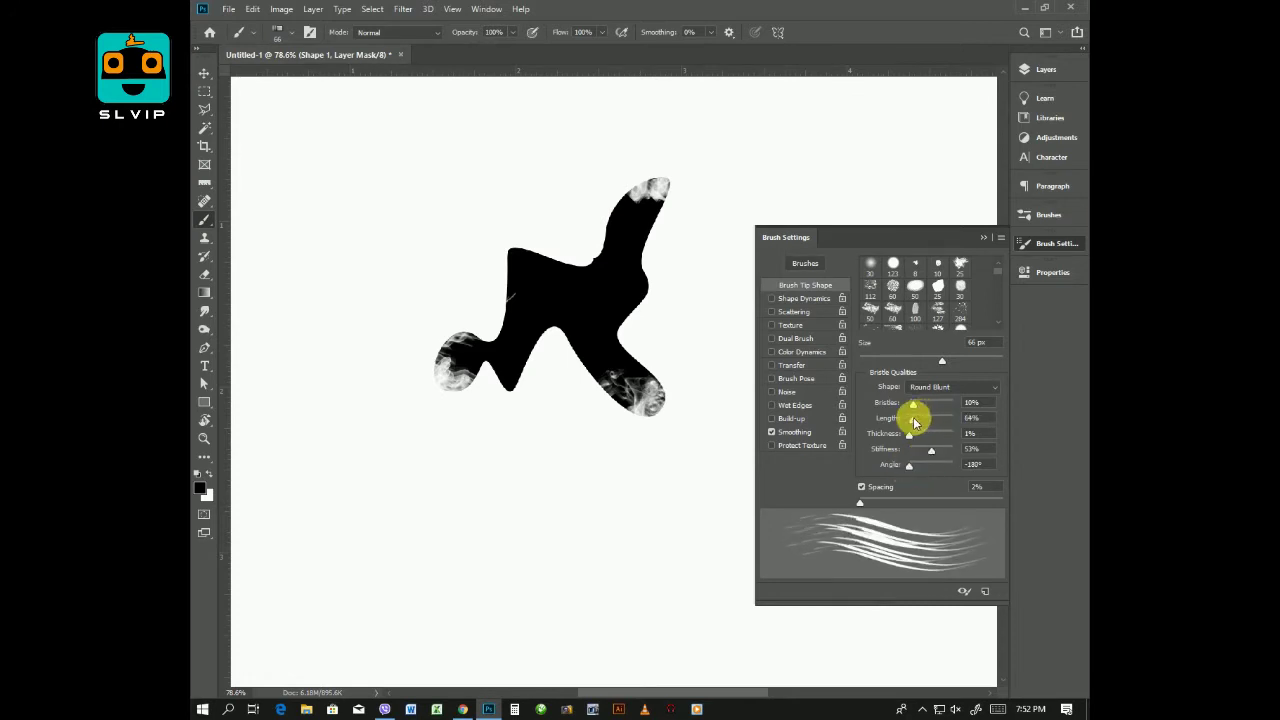
drag(919, 419, 940, 419)
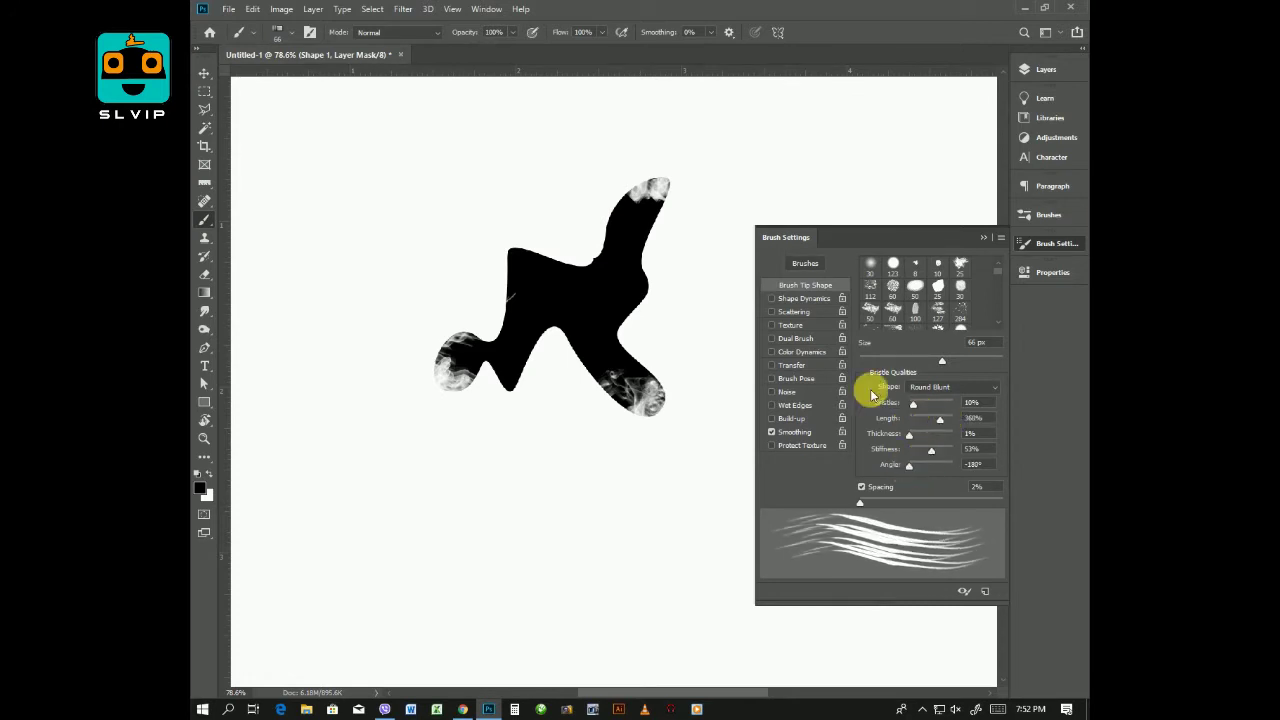
Fray the shape's left edge and lower-left lobe with white bristle streaks.
drag(500, 266, 492, 320)
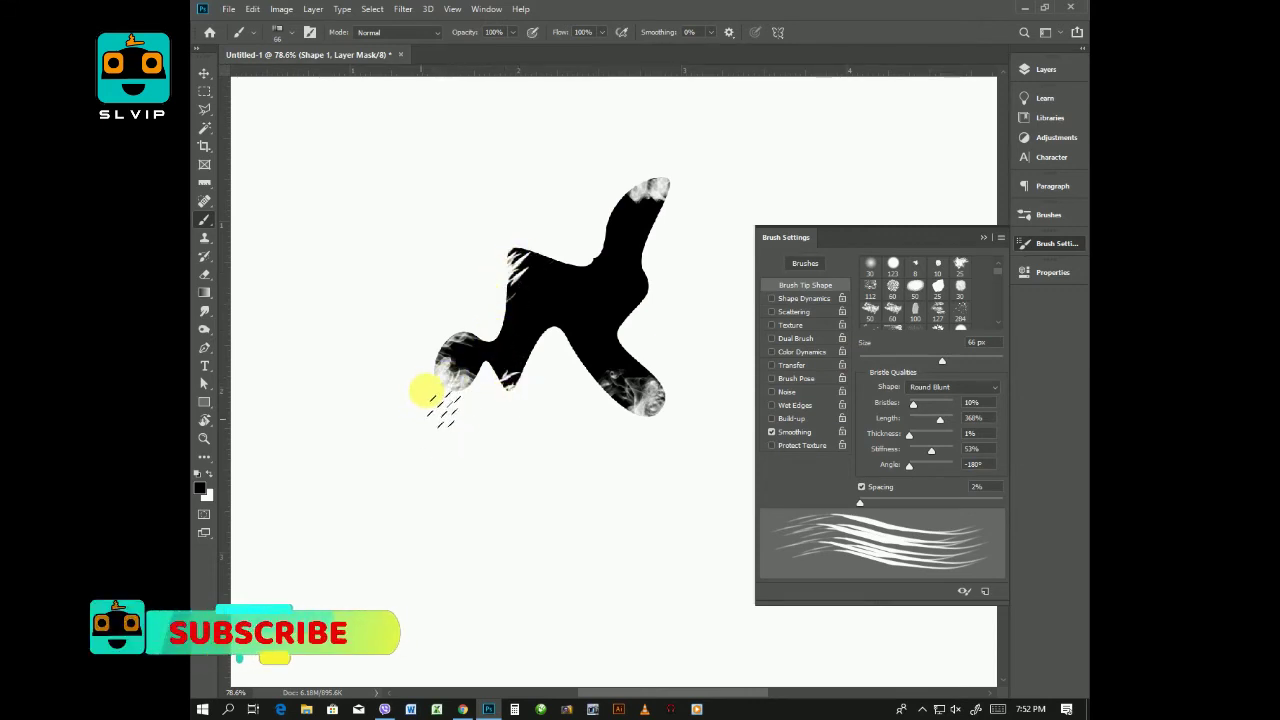
drag(507, 383, 415, 370)
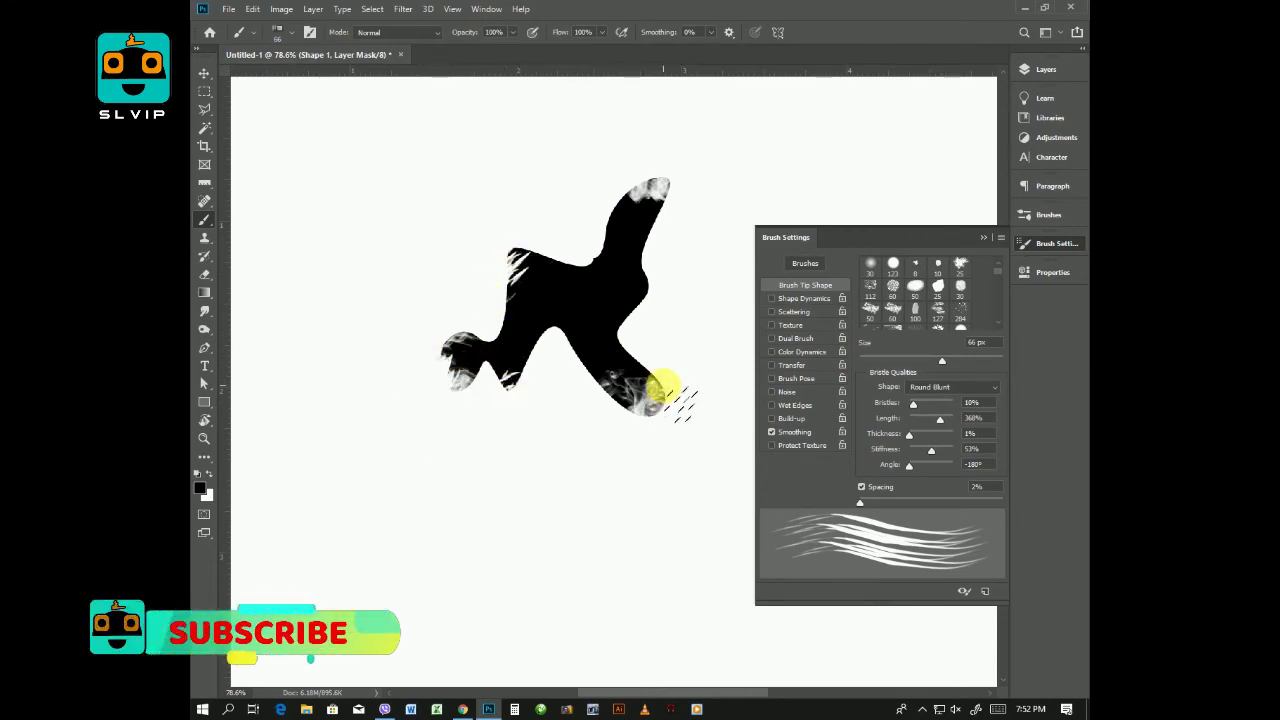
right_click(665, 386)
click(636, 408)
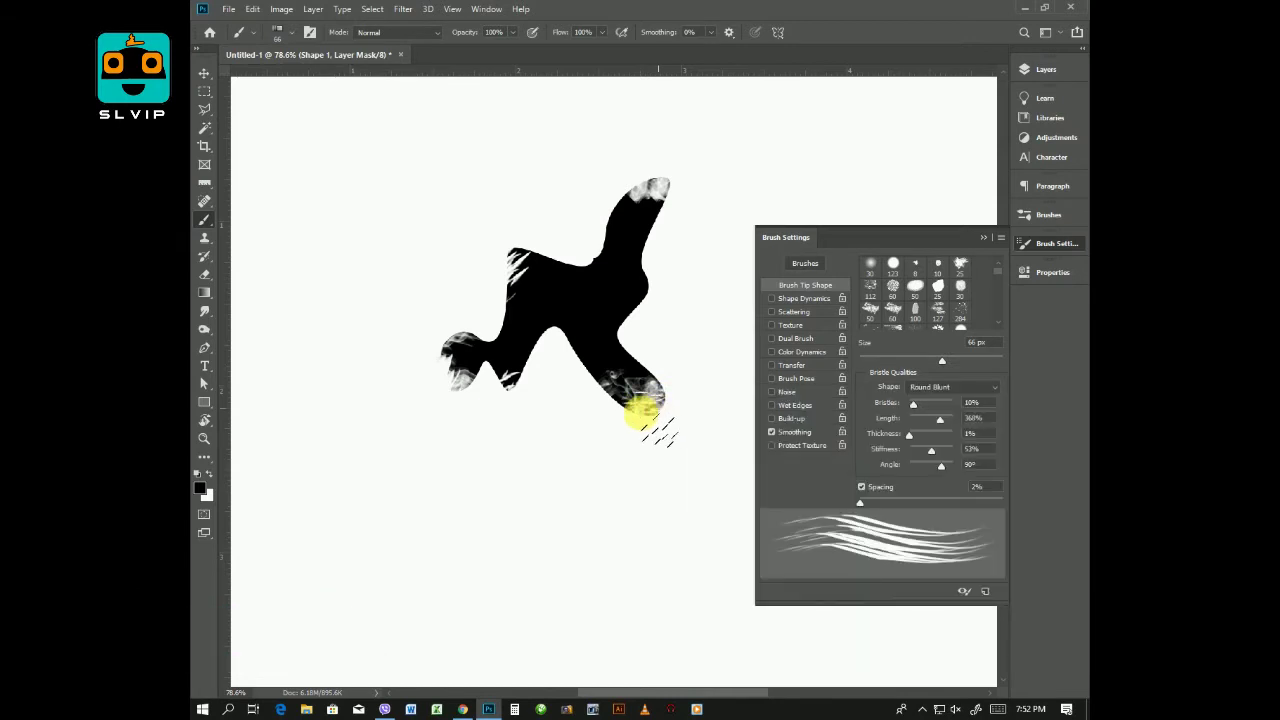
Angle the brush to 121° and streak the lower-right lobe and upper tip.
right_click(665, 407)
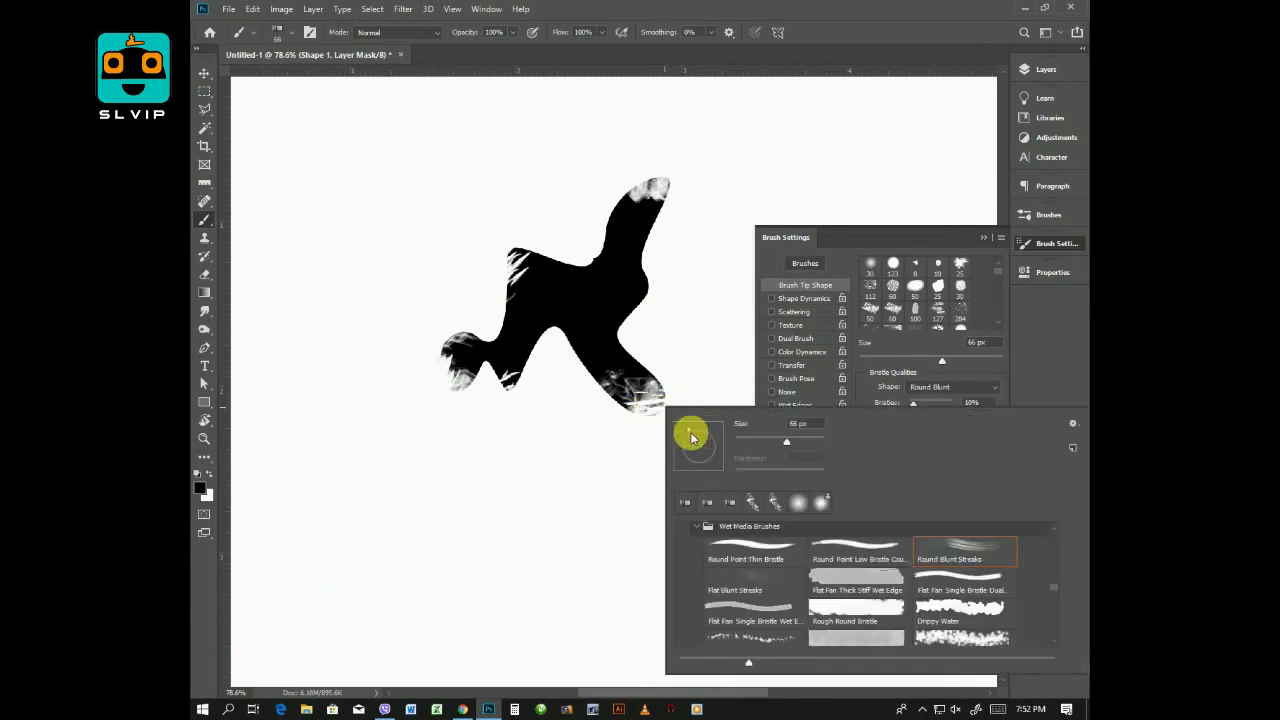
click(659, 415)
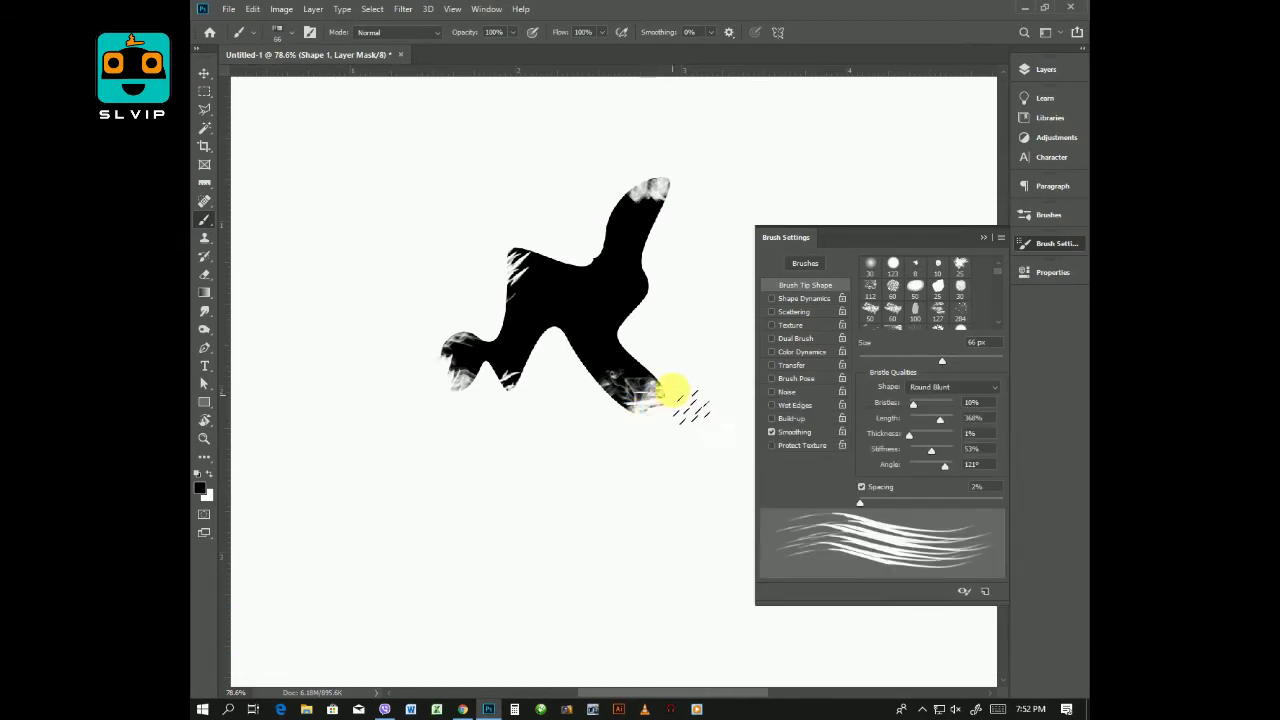
drag(652, 375, 646, 350)
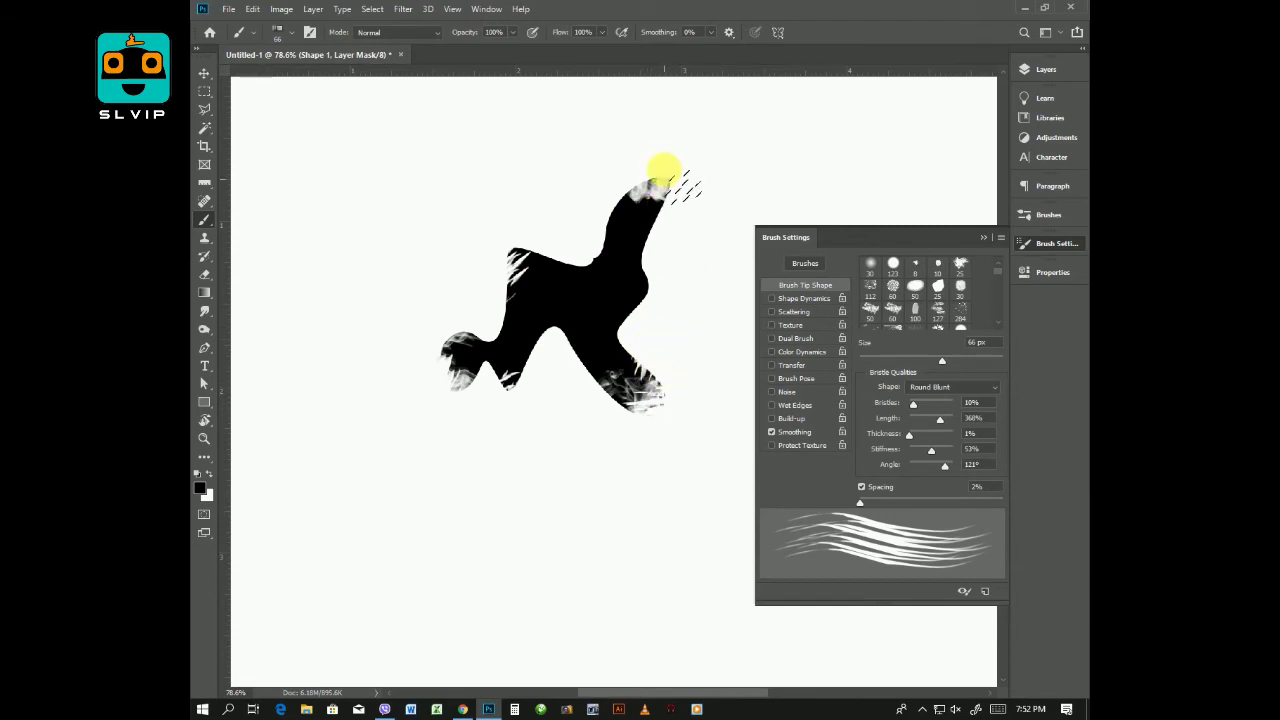
drag(664, 168, 650, 192)
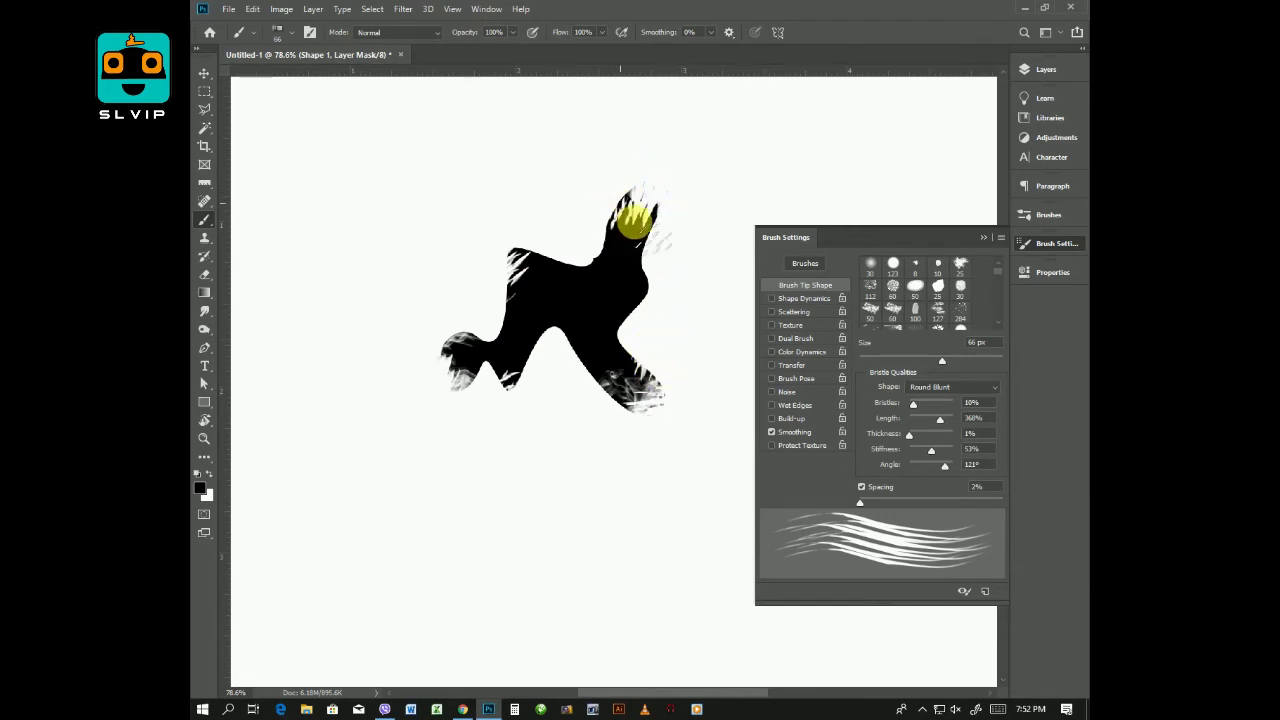
Switch to the 54 px Rough Dry Brush and speckle holes along the top edge.
right_click(548, 216)
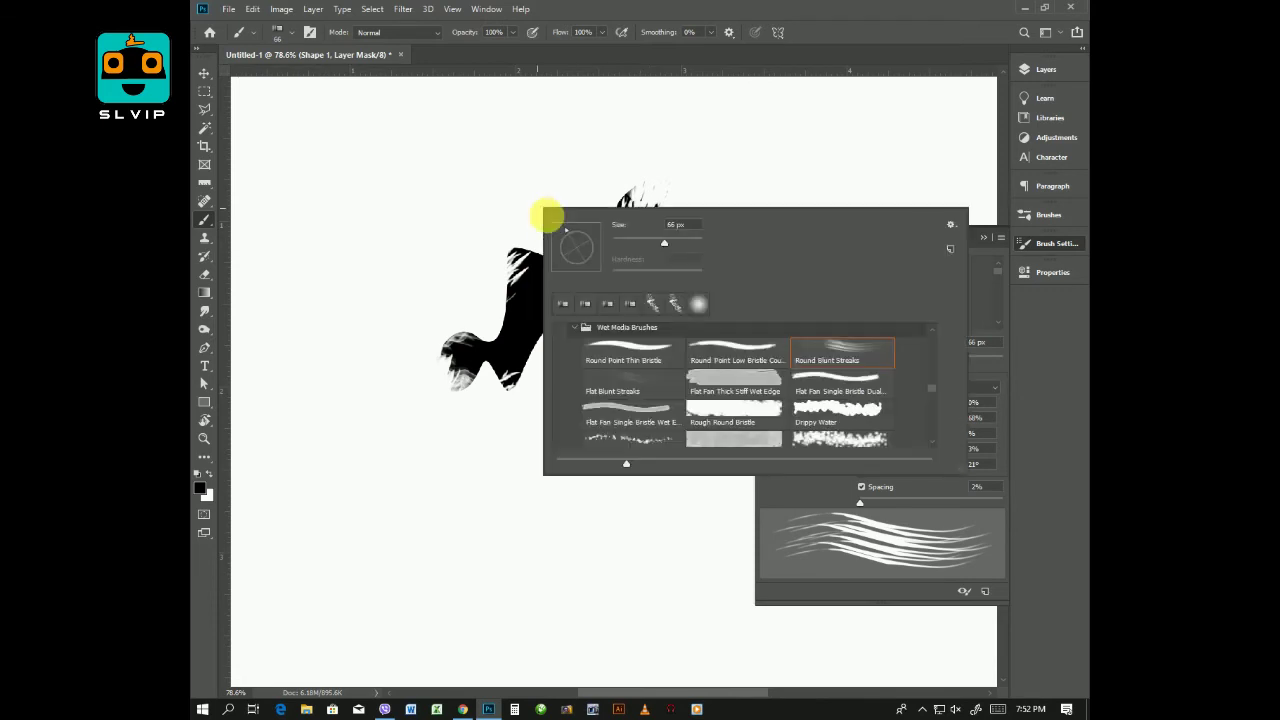
scroll(666, 330, up, 2)
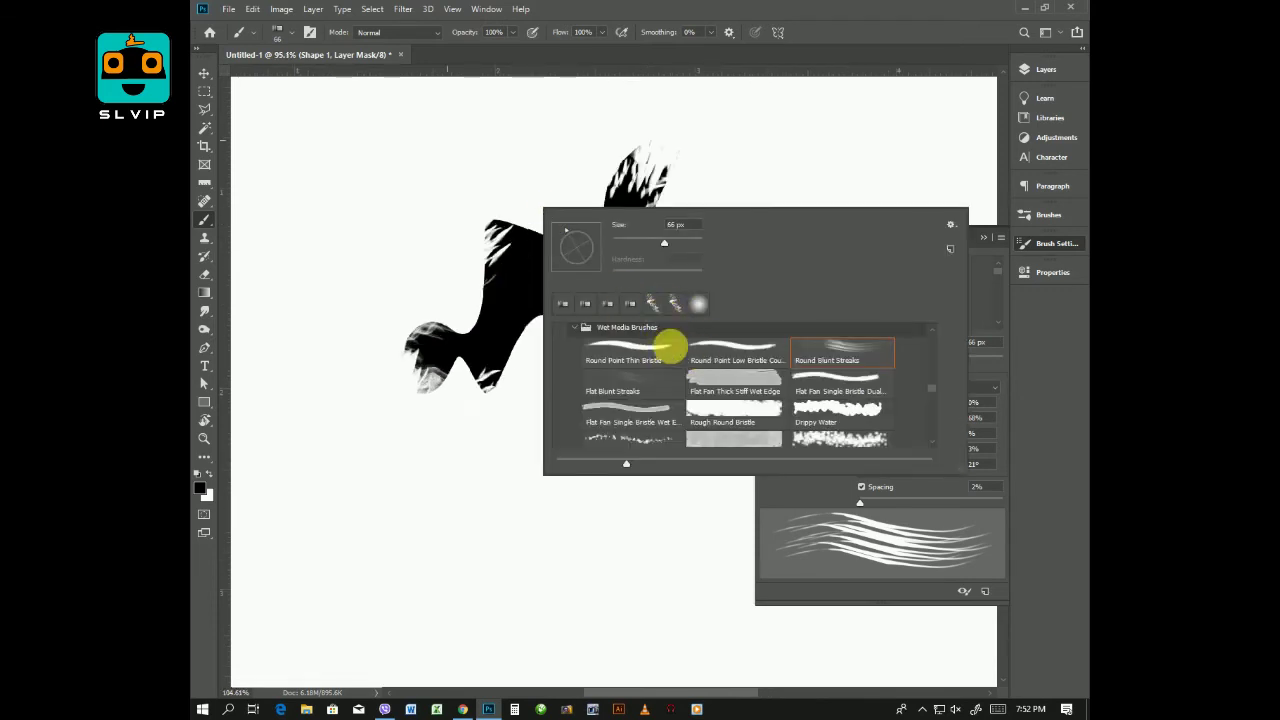
scroll(729, 400, down, 4)
click(757, 403)
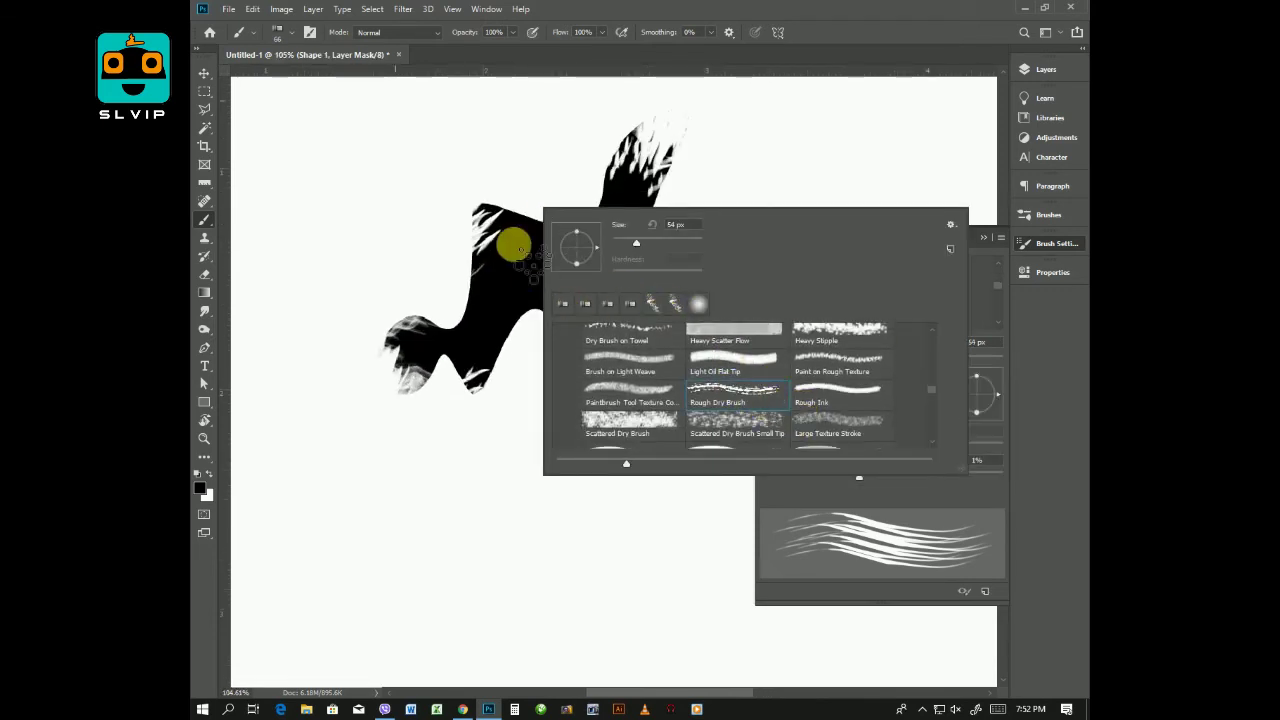
click(490, 225)
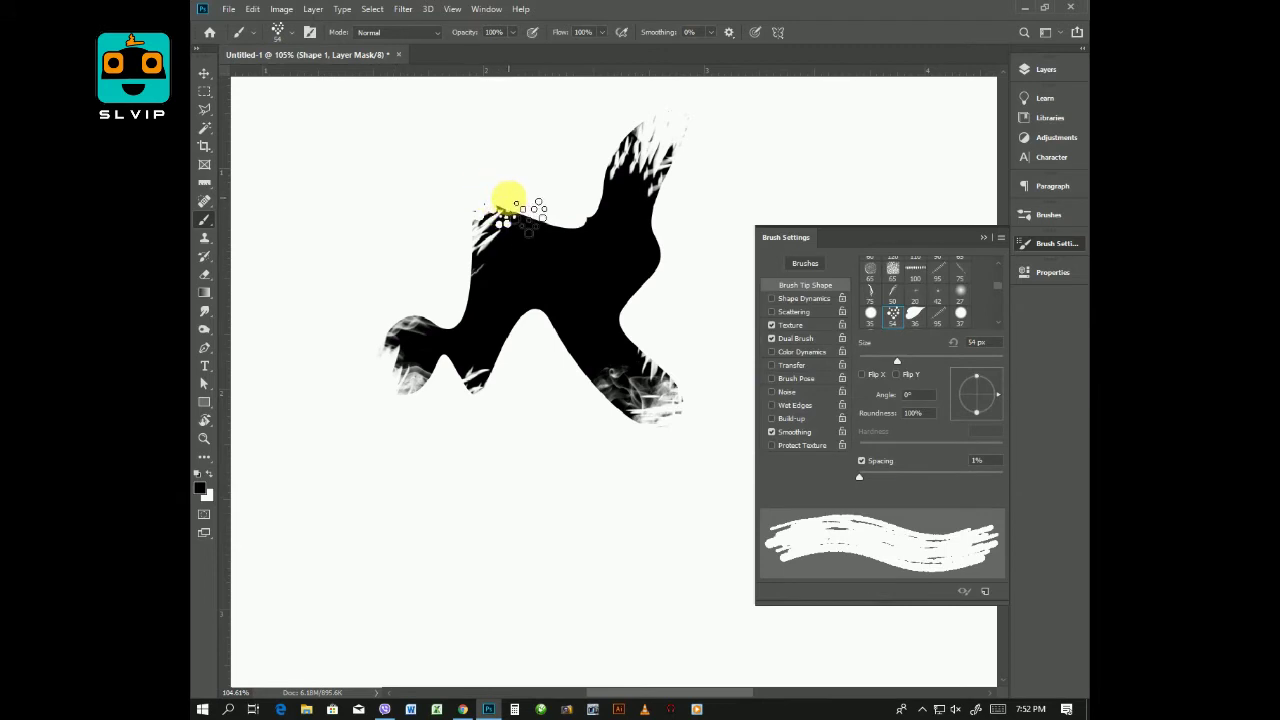
mouse_move(529, 200)
mouse_down()
mouse_move(600, 208)
mouse_move(580, 197)
mouse_move(679, 240)
mouse_up()
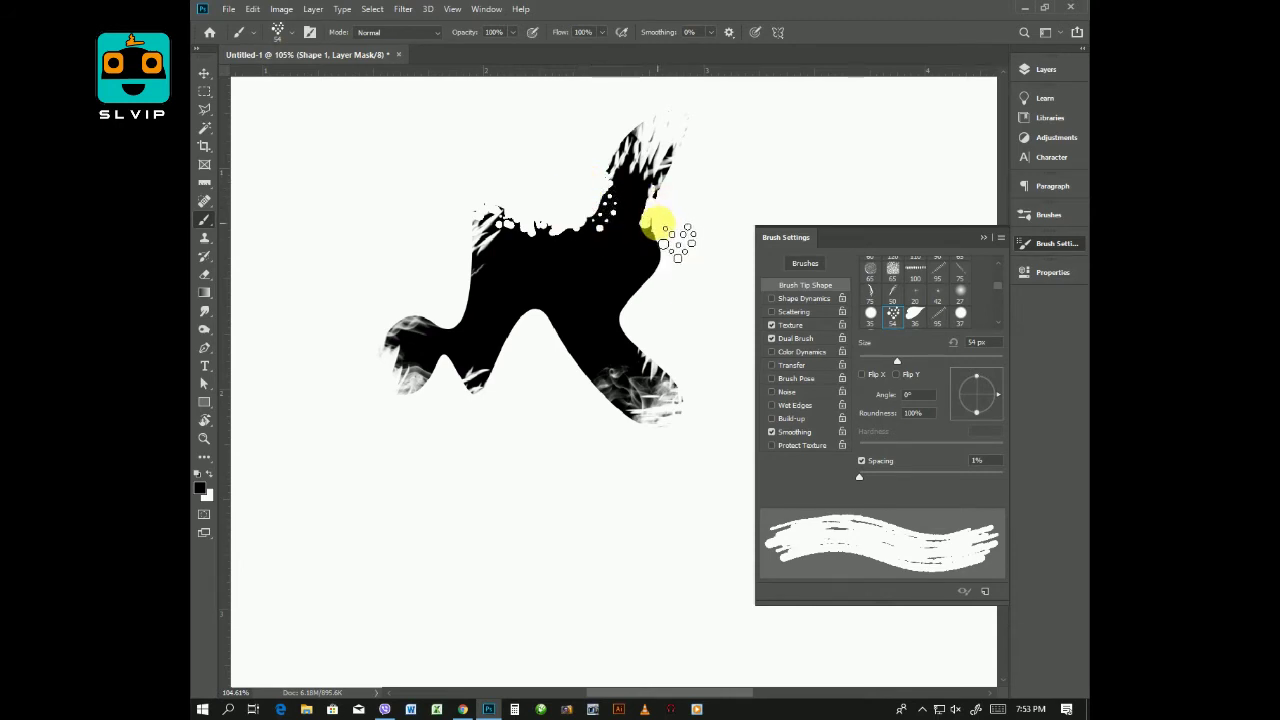
Set the brush angle to 77° and speckle the right edge and left arm's underside.
right_click(663, 223)
click(655, 262)
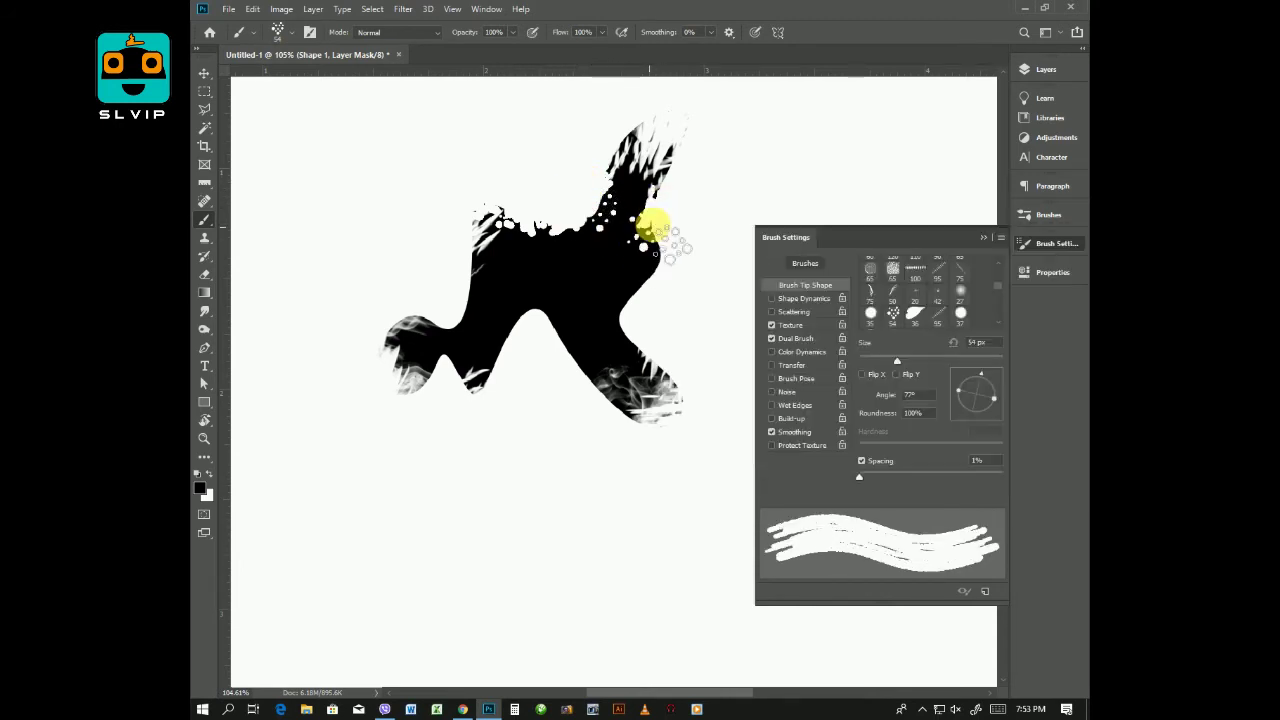
drag(660, 268, 643, 430)
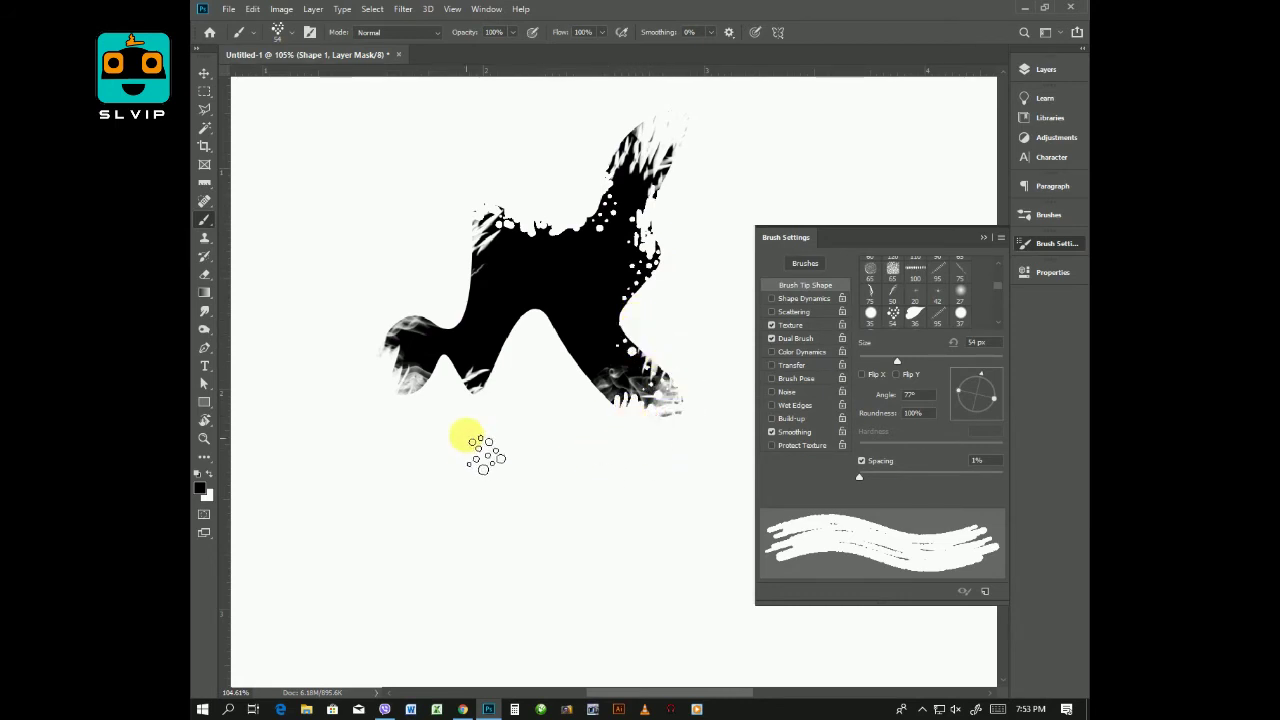
drag(471, 420, 466, 368)
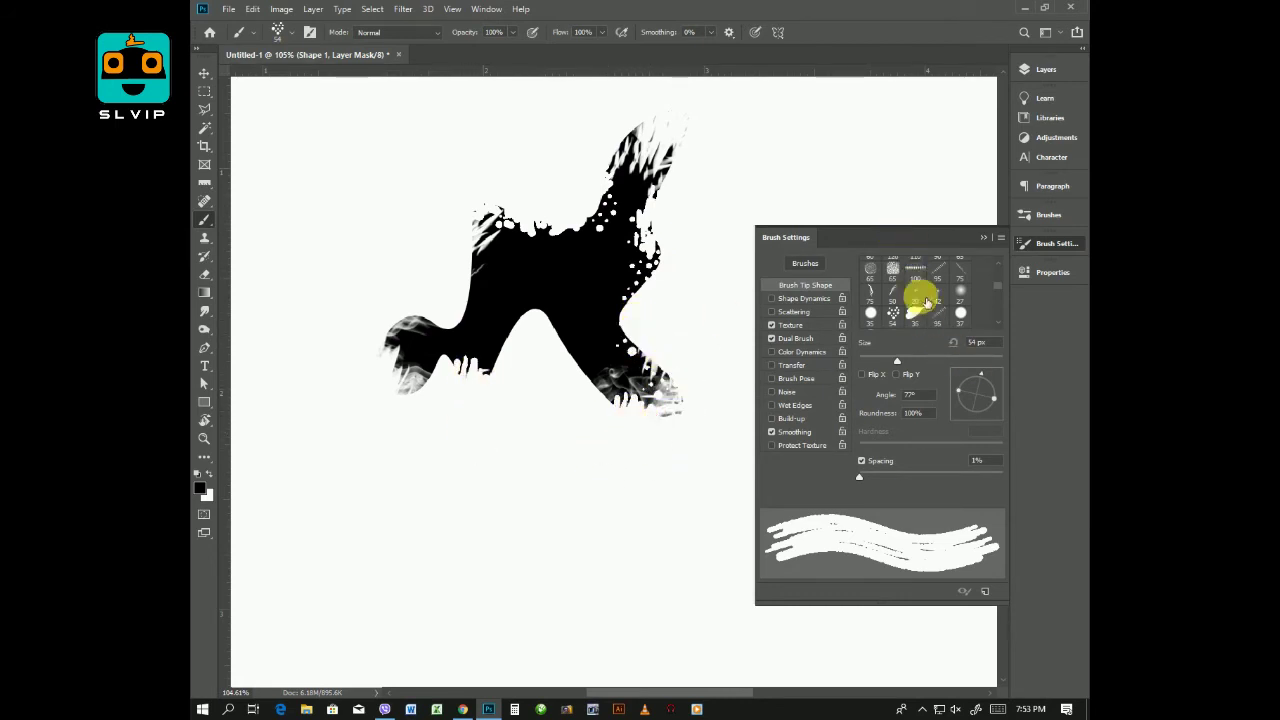
Enlarge the speckled tip to 95 px and scatter speckles into the shape's right side.
click(937, 268)
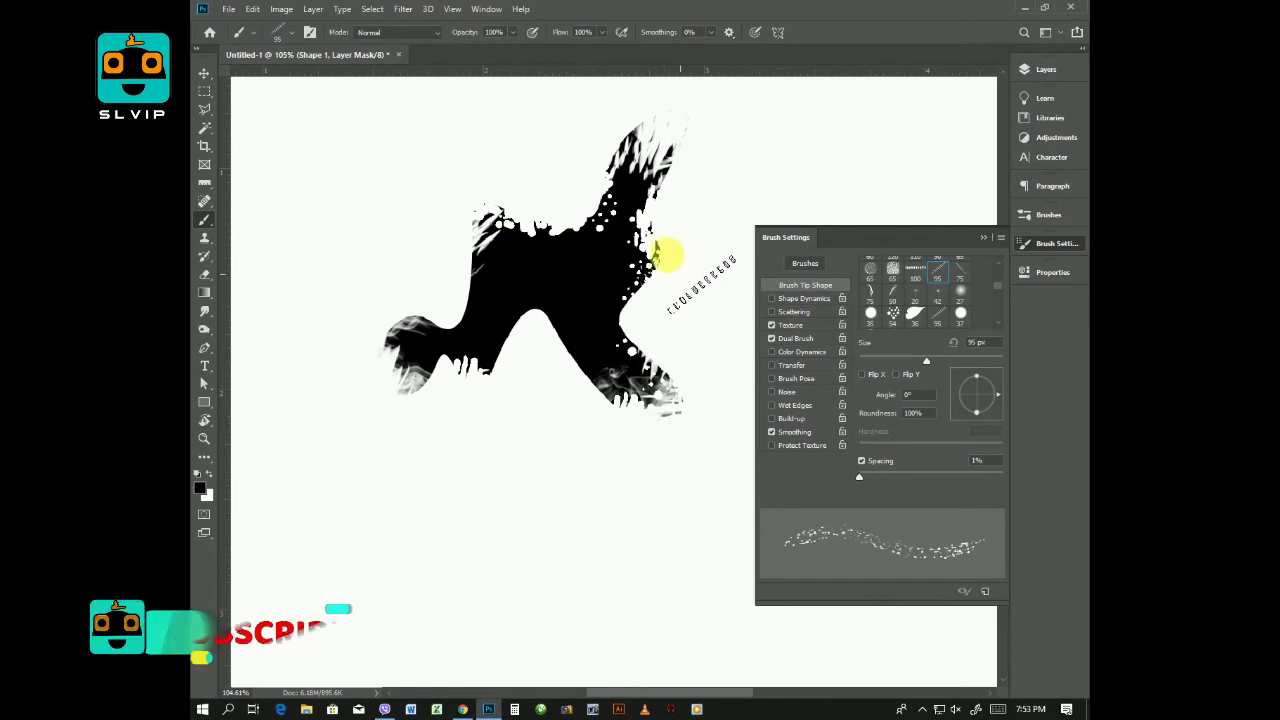
drag(668, 262, 645, 298)
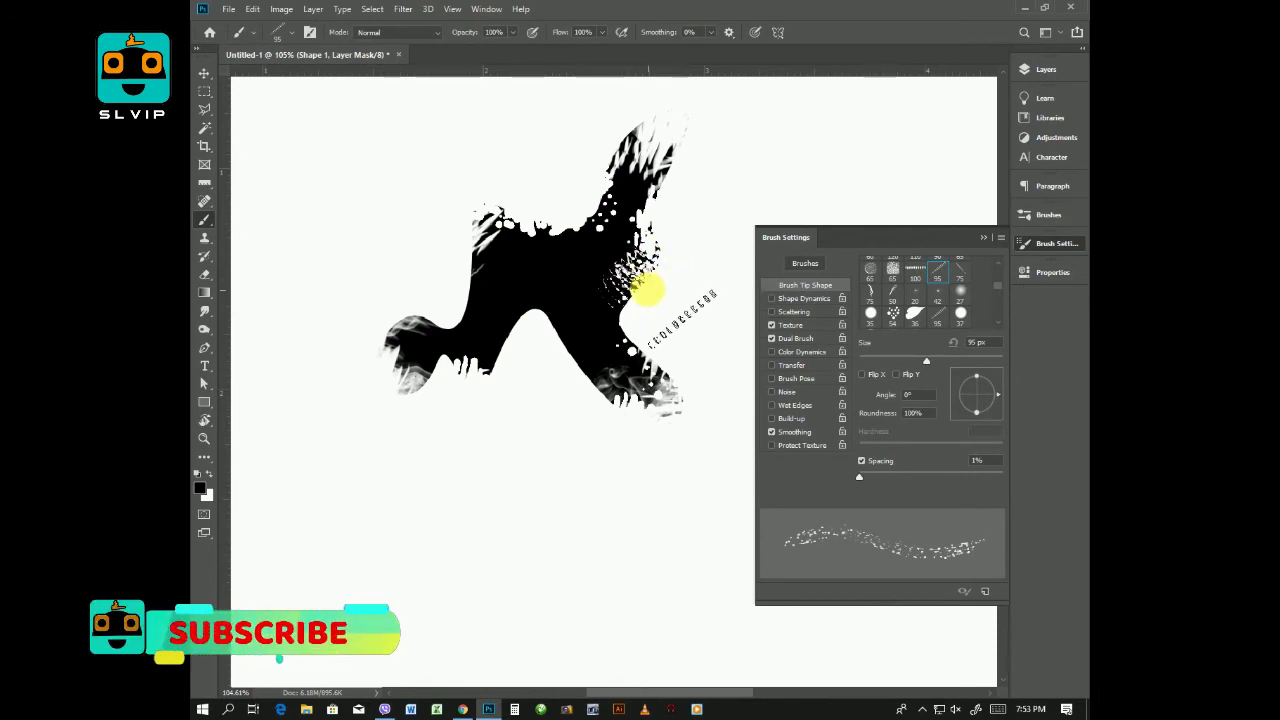
right_click(654, 323)
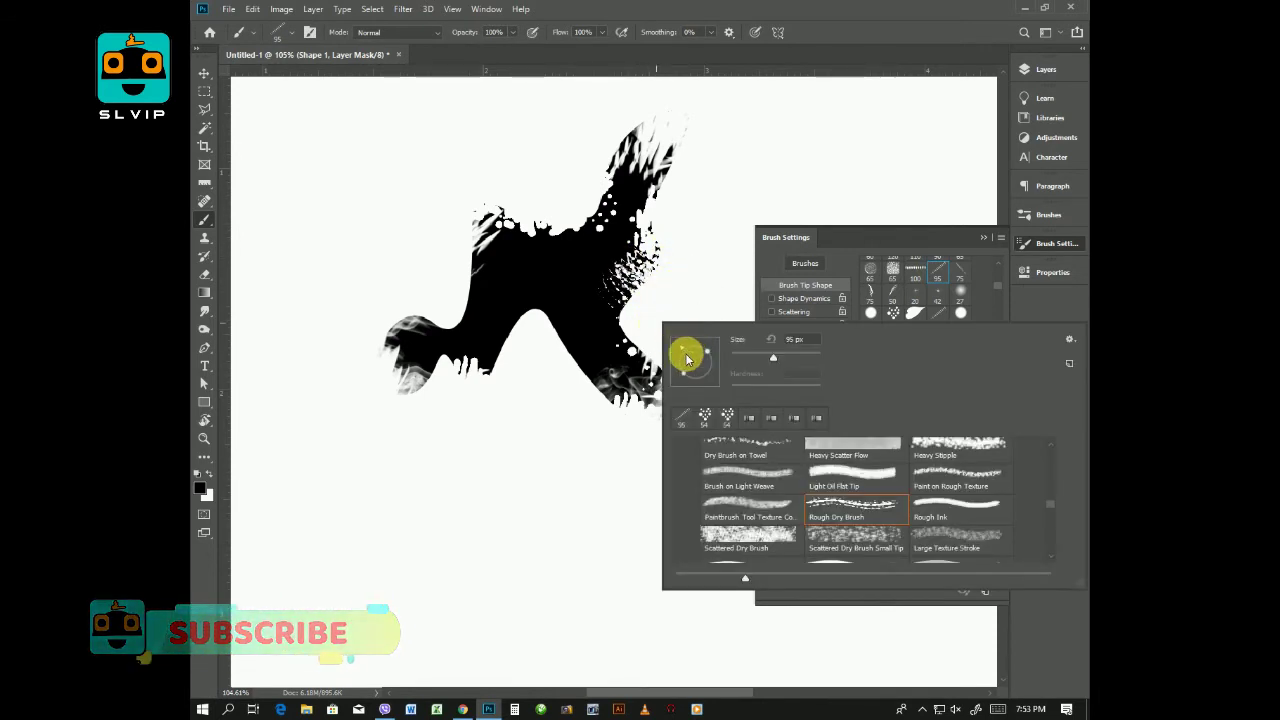
click(670, 312)
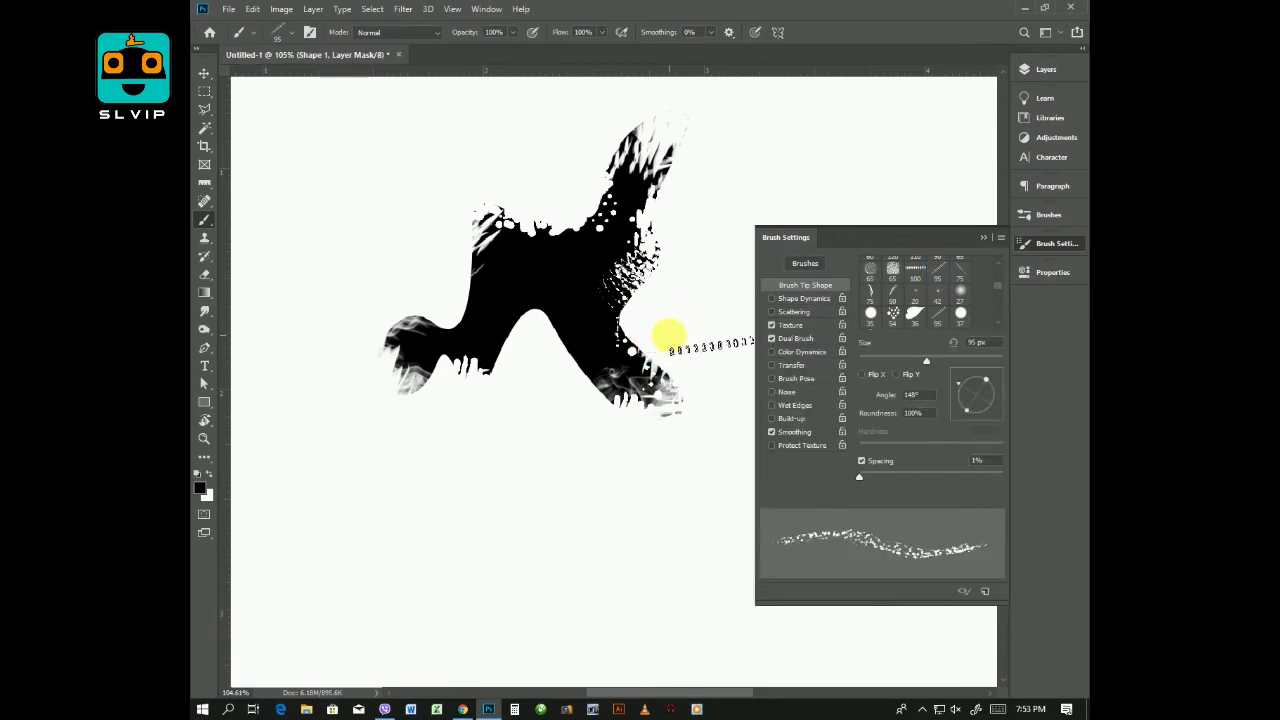
right_click(668, 335)
click(641, 333)
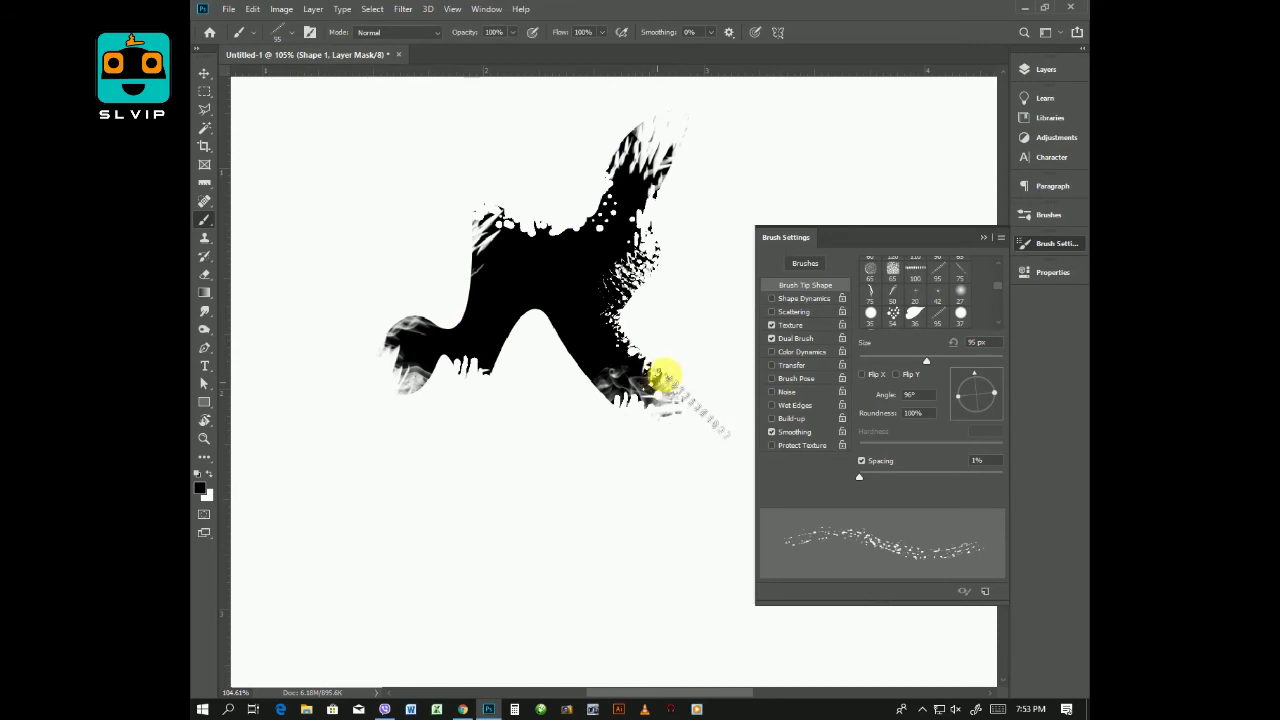
Re-angle the Rough Dry Brush and erode the top wing tip with a dab.
right_click(606, 158)
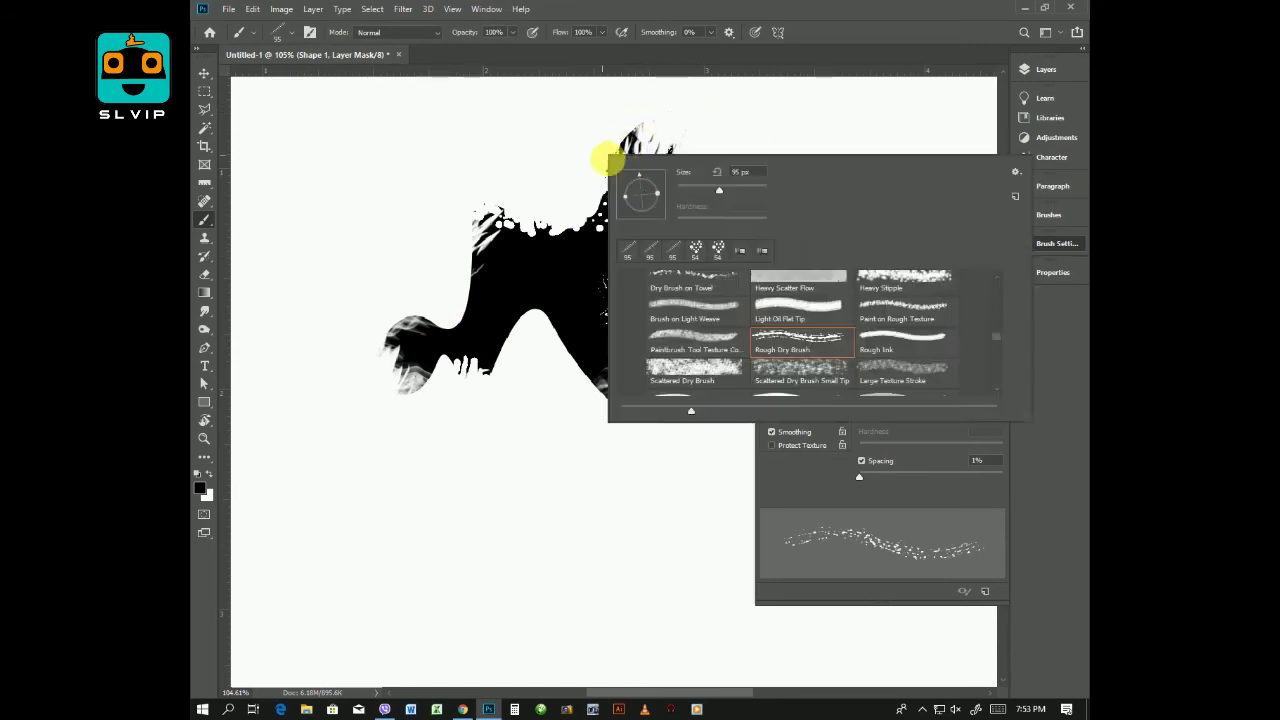
click(587, 140)
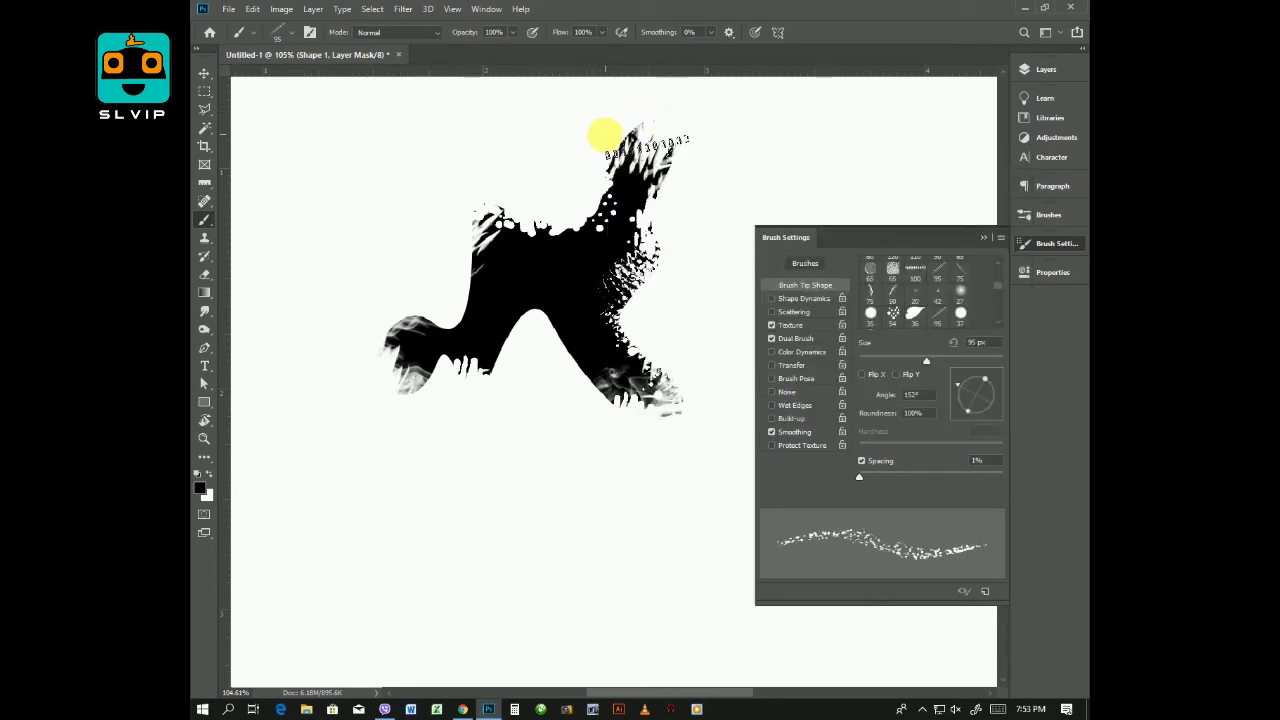
right_click(607, 136)
click(587, 143)
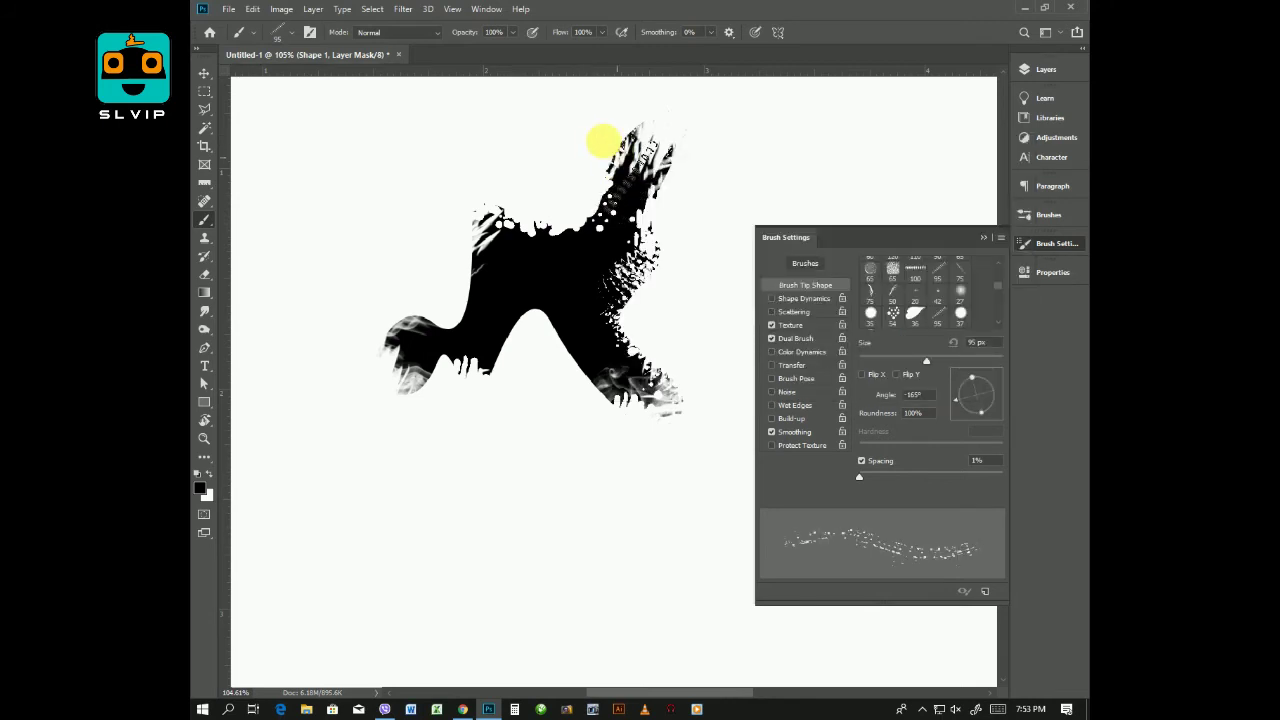
click(662, 160)
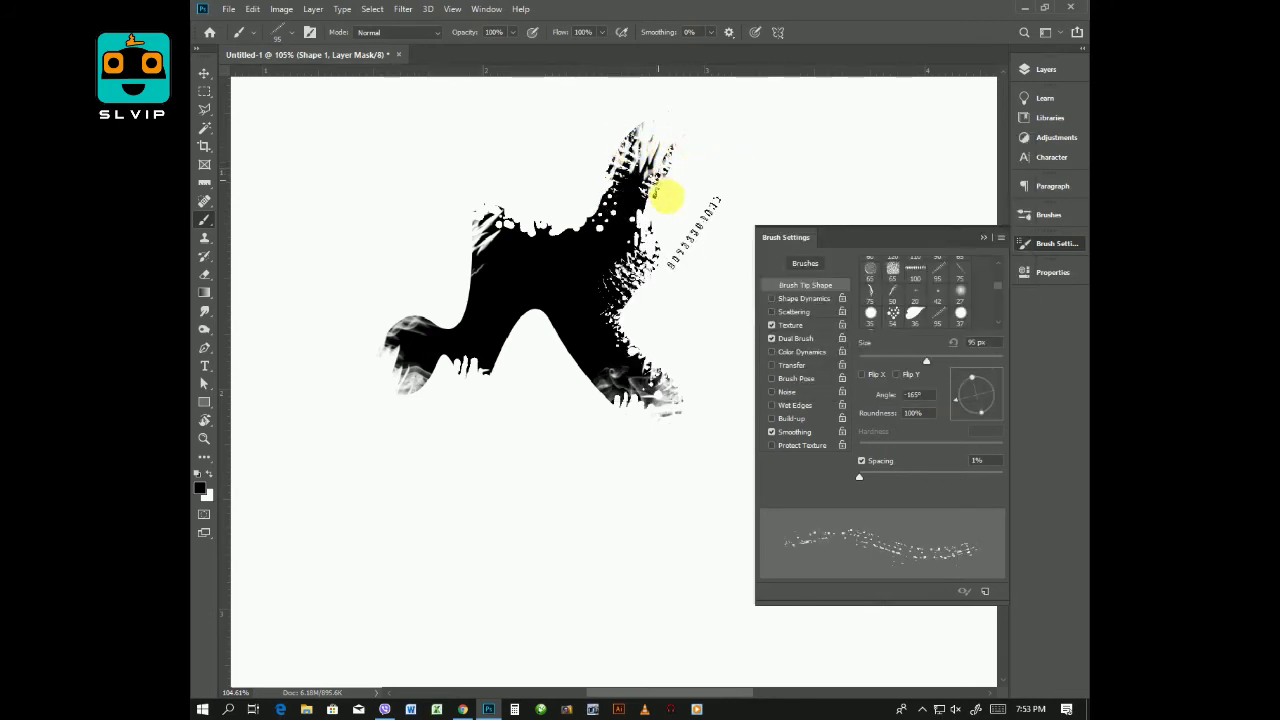
right_click(540, 186)
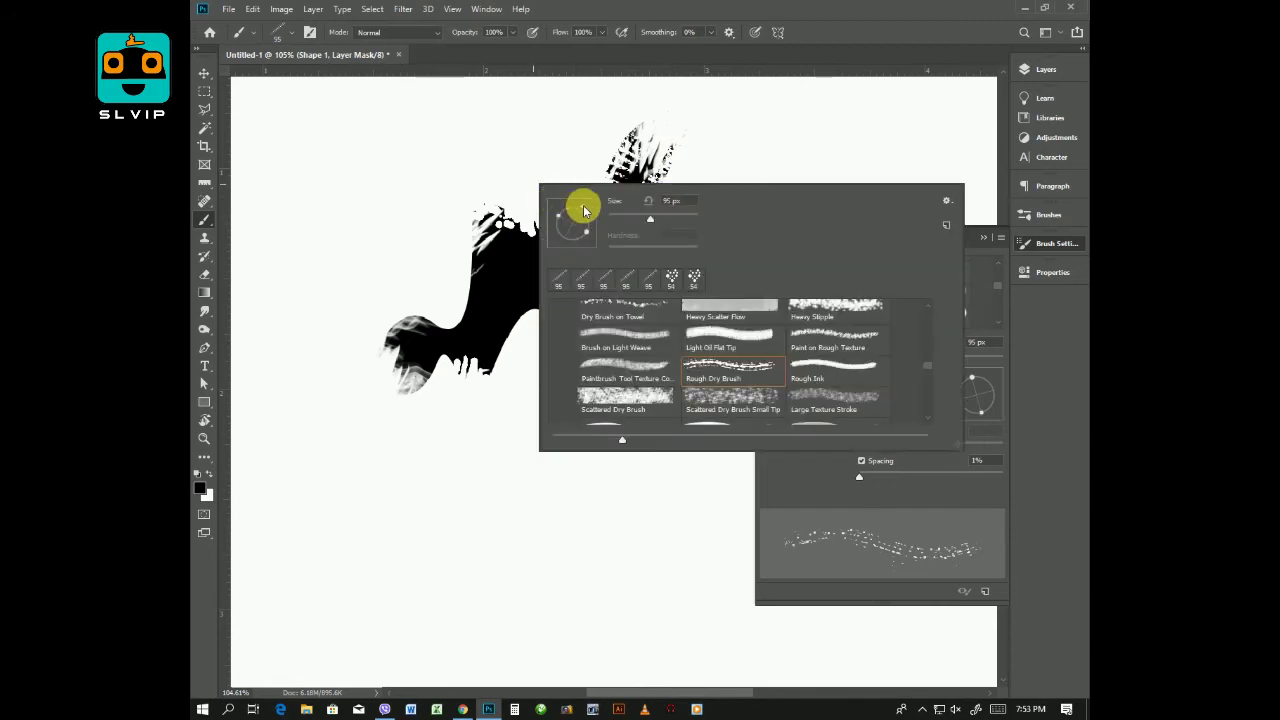
click(488, 202)
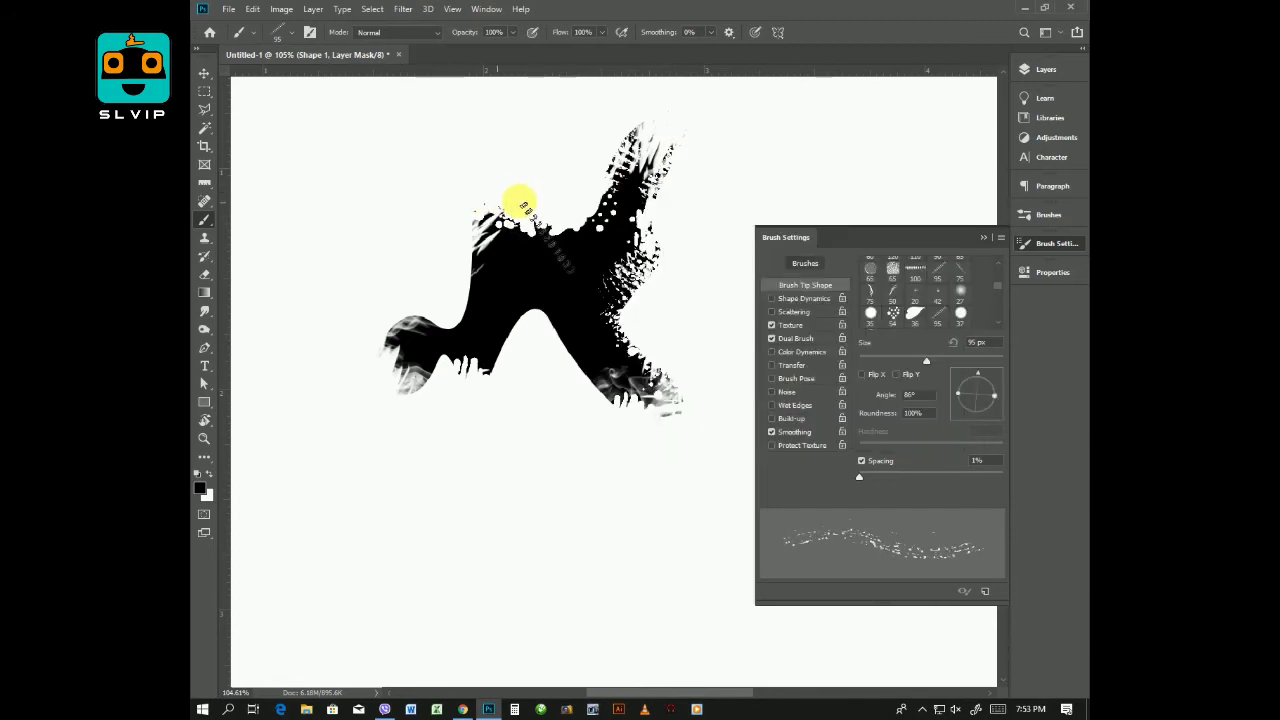
Roughen the upper-left edge, then rotate the brush tip to 41° and 137°.
mouse_move(485, 208)
mouse_down()
mouse_move(515, 197)
mouse_move(463, 246)
mouse_up()
right_click(463, 246)
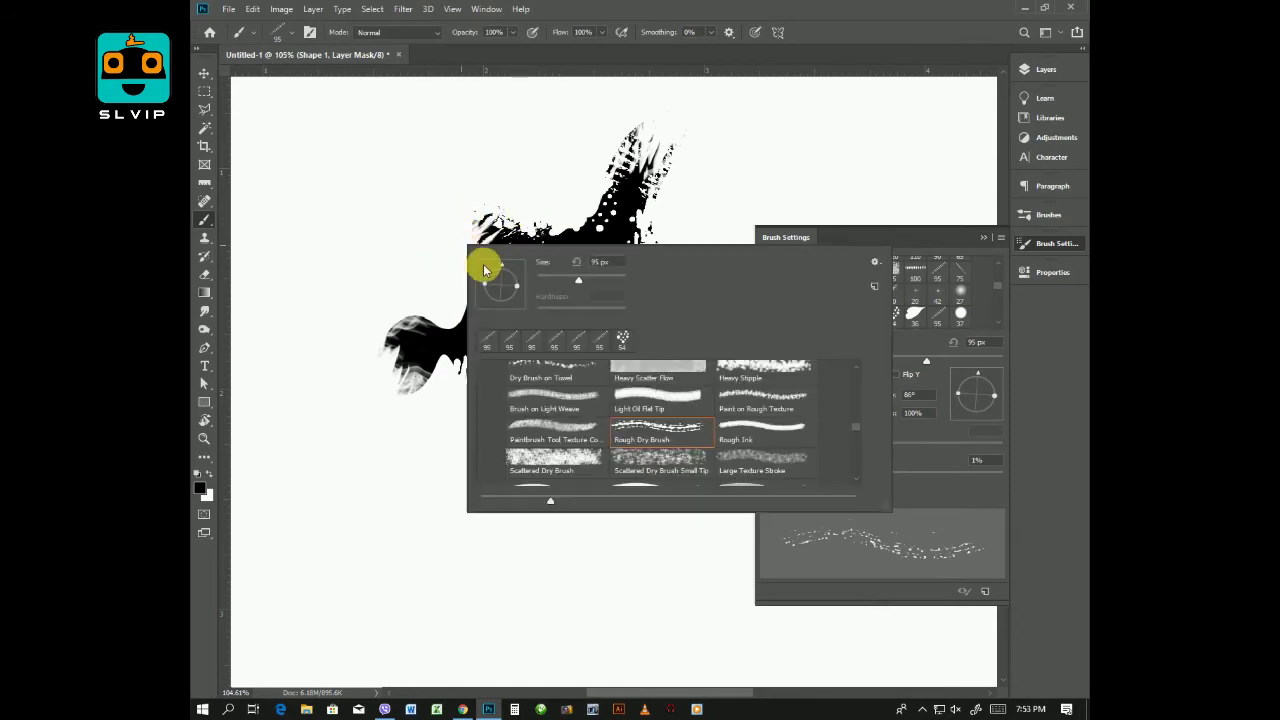
click(472, 261)
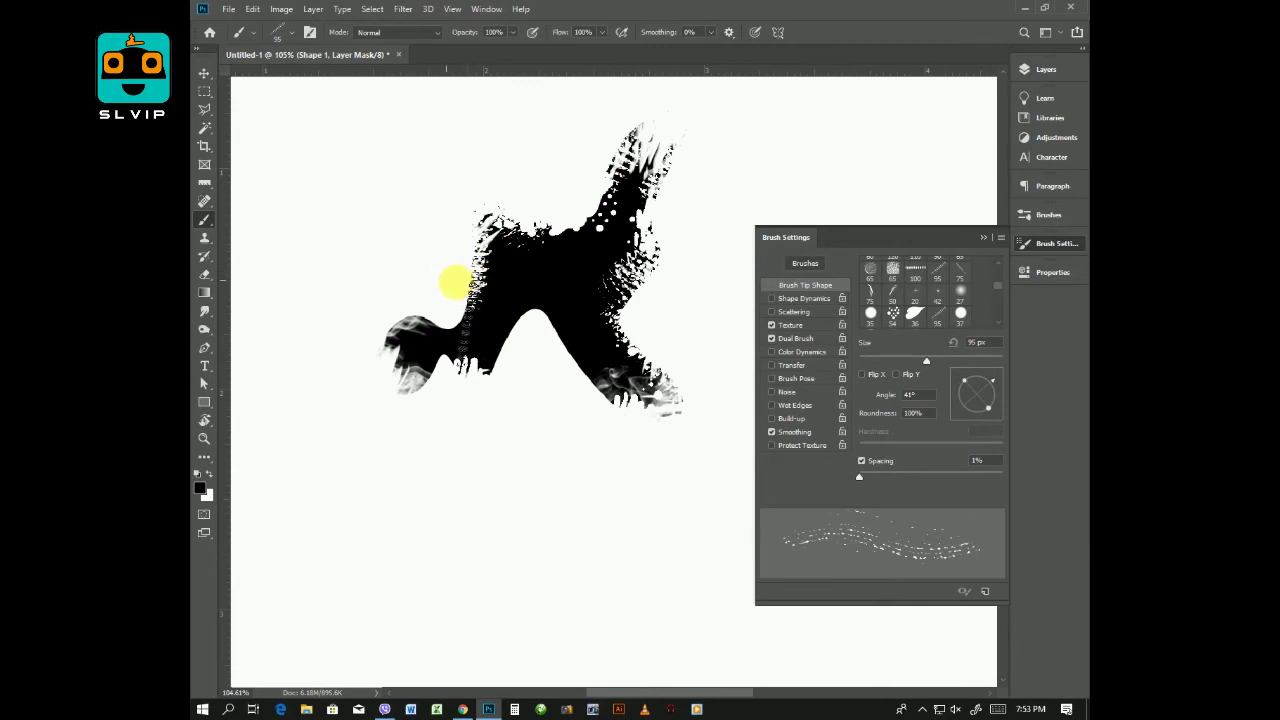
right_click(428, 292)
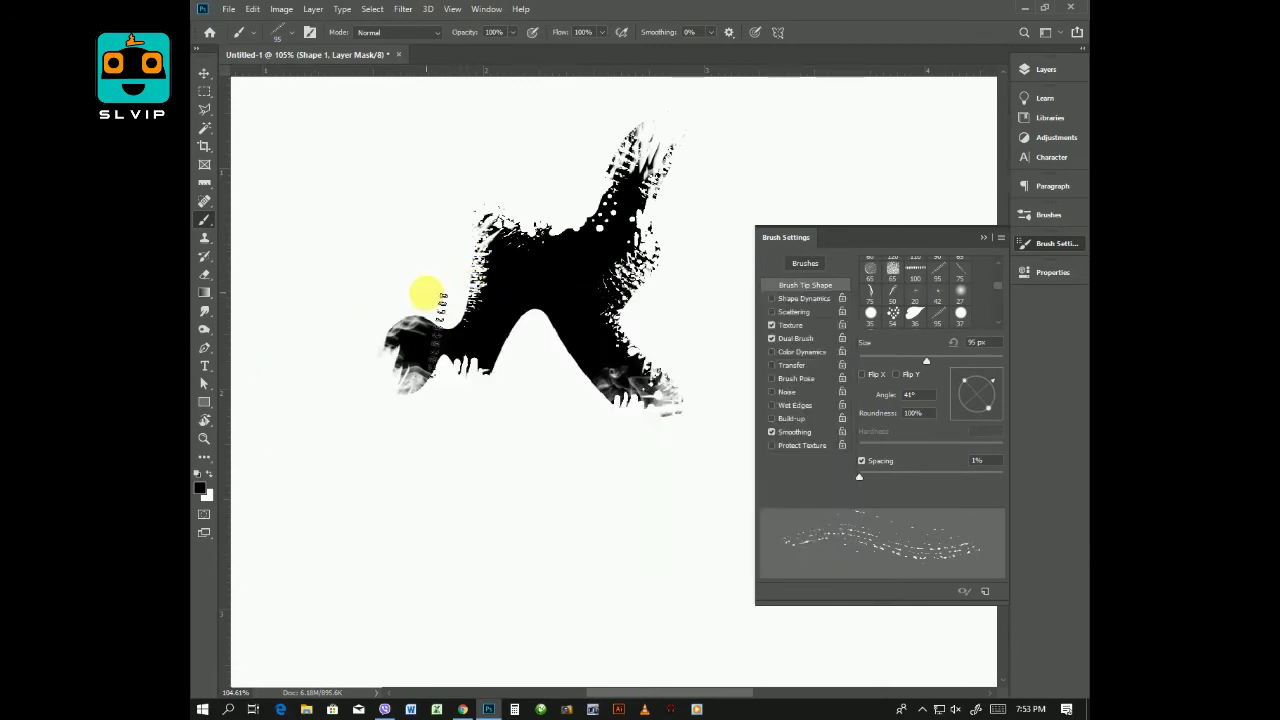
mouse_move(453, 321)
mouse_down()
mouse_move(374, 317)
mouse_move(343, 343)
mouse_up()
key(Return)
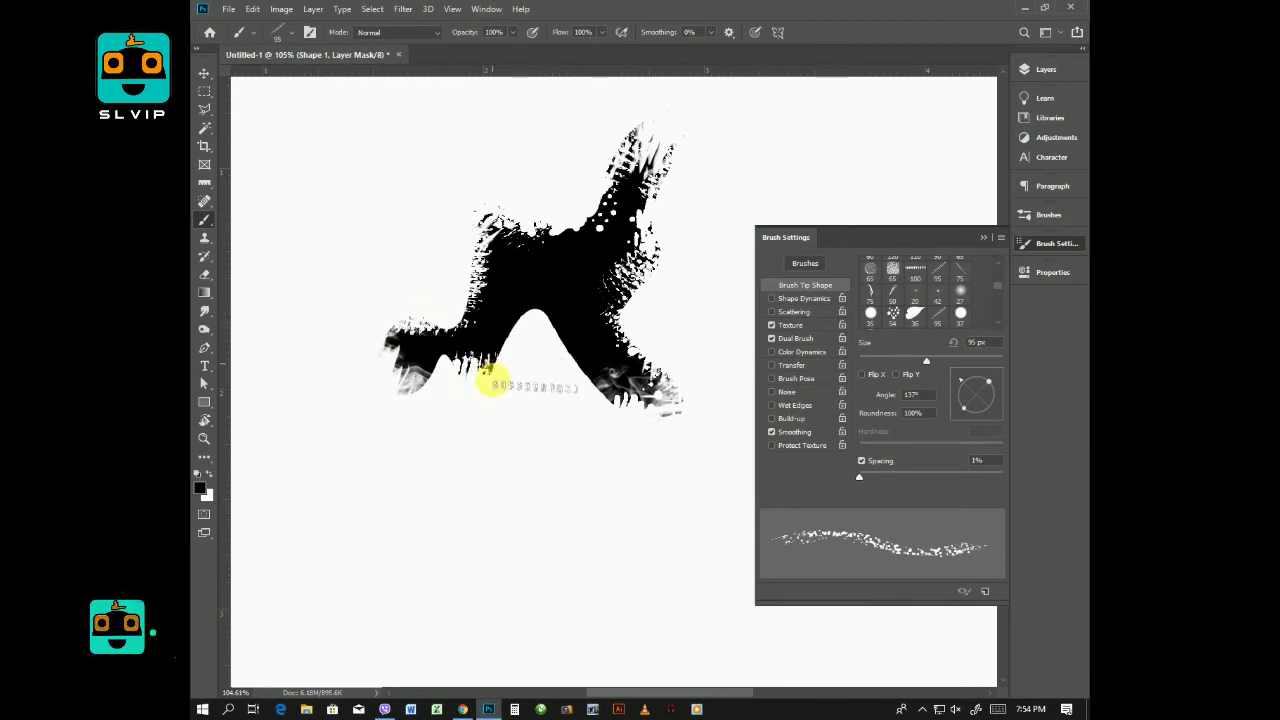
Angle the tip to 75°, stroke the inner arch, then undo it to keep it solid.
right_click(588, 372)
drag(617, 396, 626, 402)
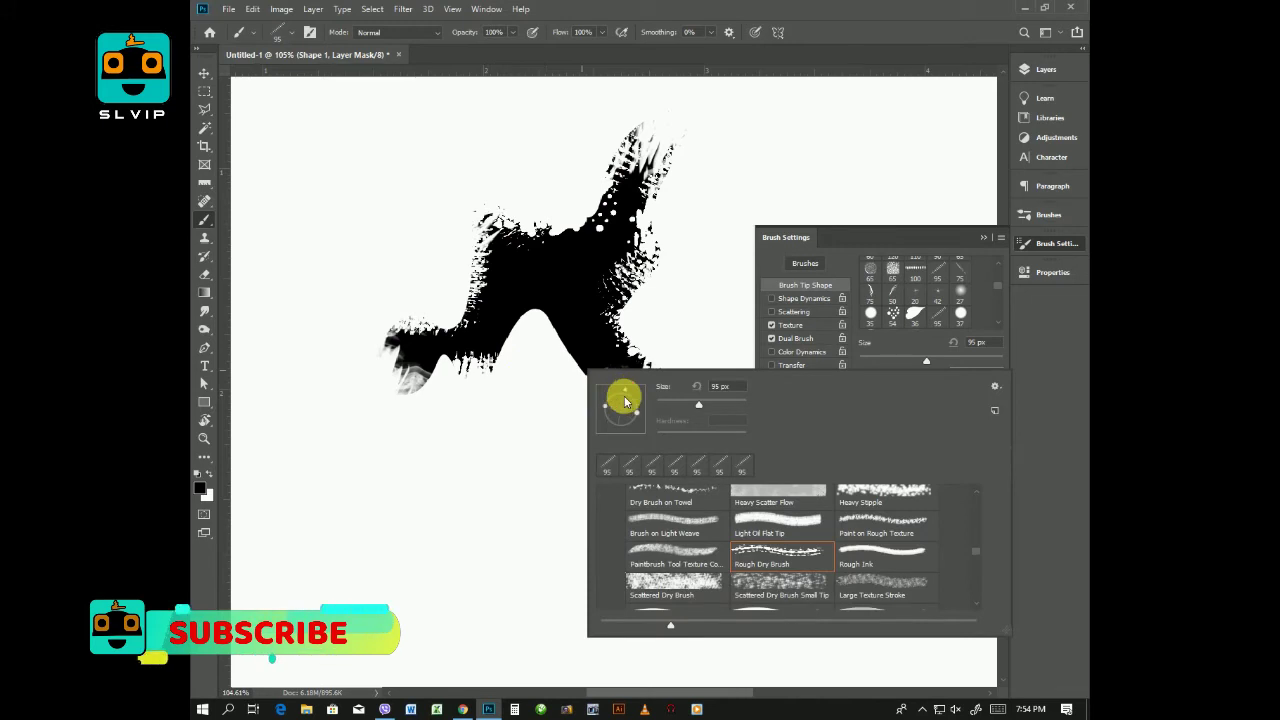
click(563, 351)
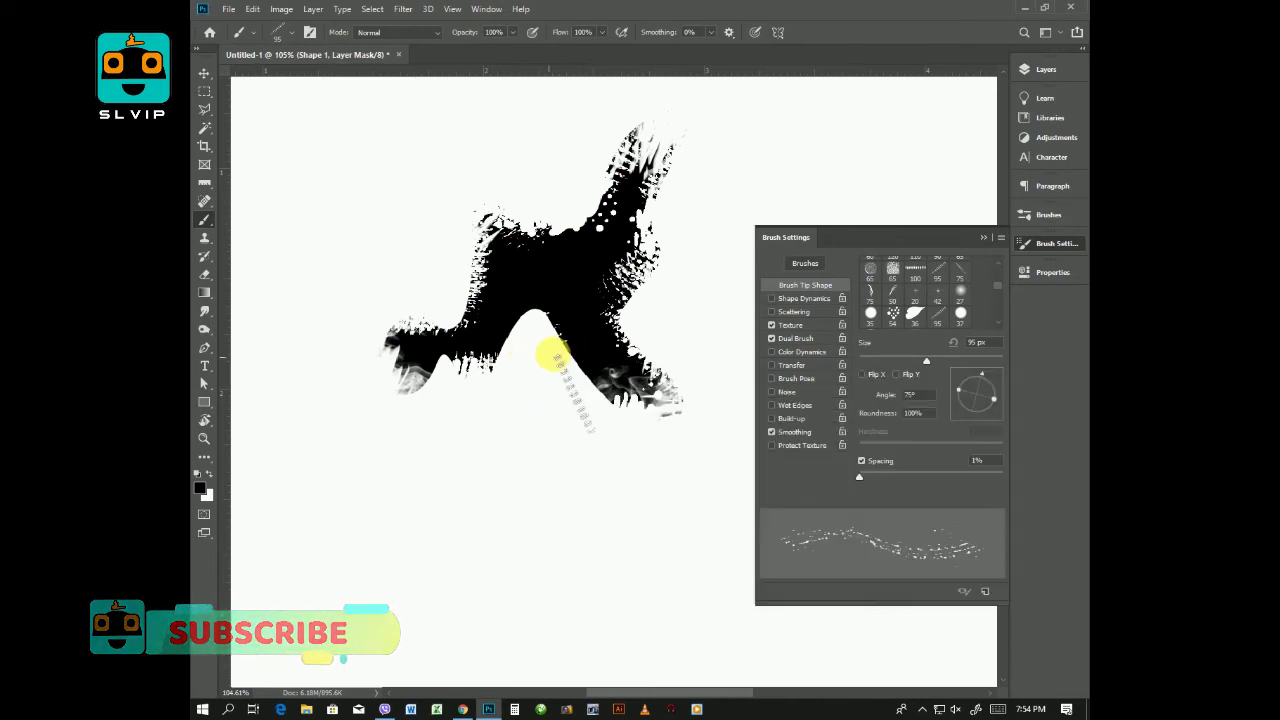
mouse_move(549, 357)
mouse_down()
mouse_move(577, 350)
mouse_move(602, 376)
mouse_up()
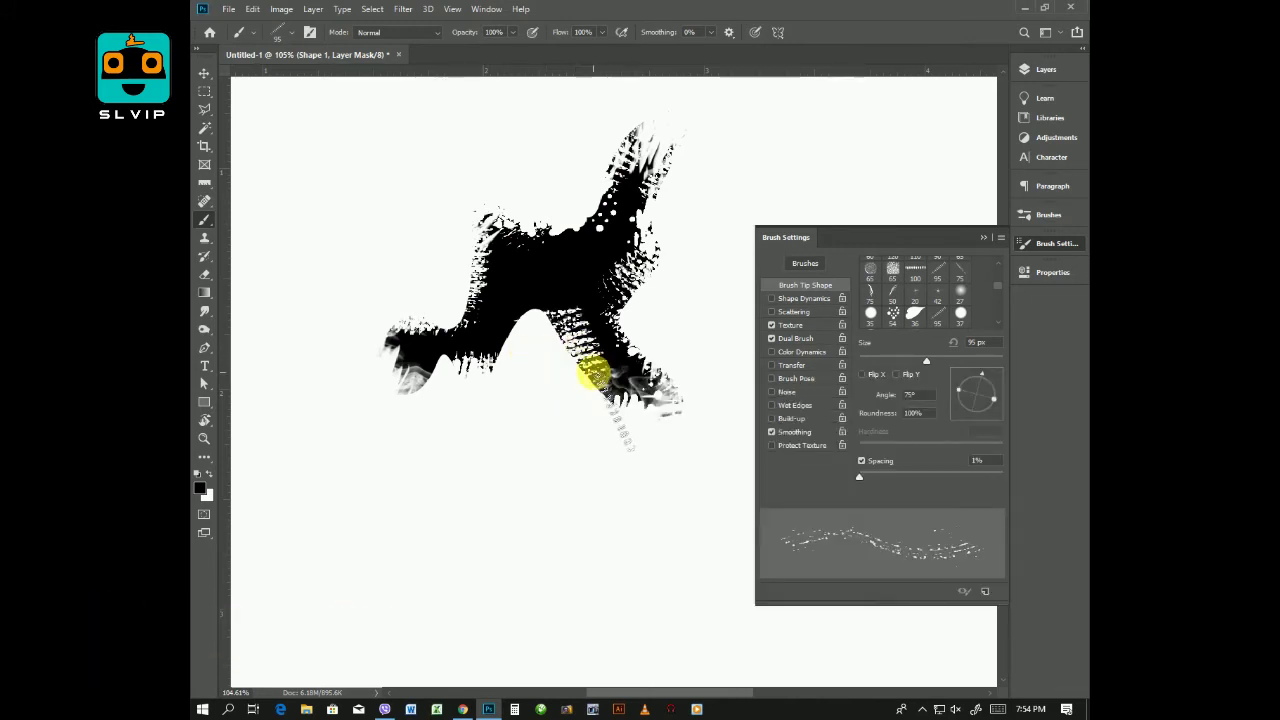
key(ctrl+z)
key(ctrl+z)
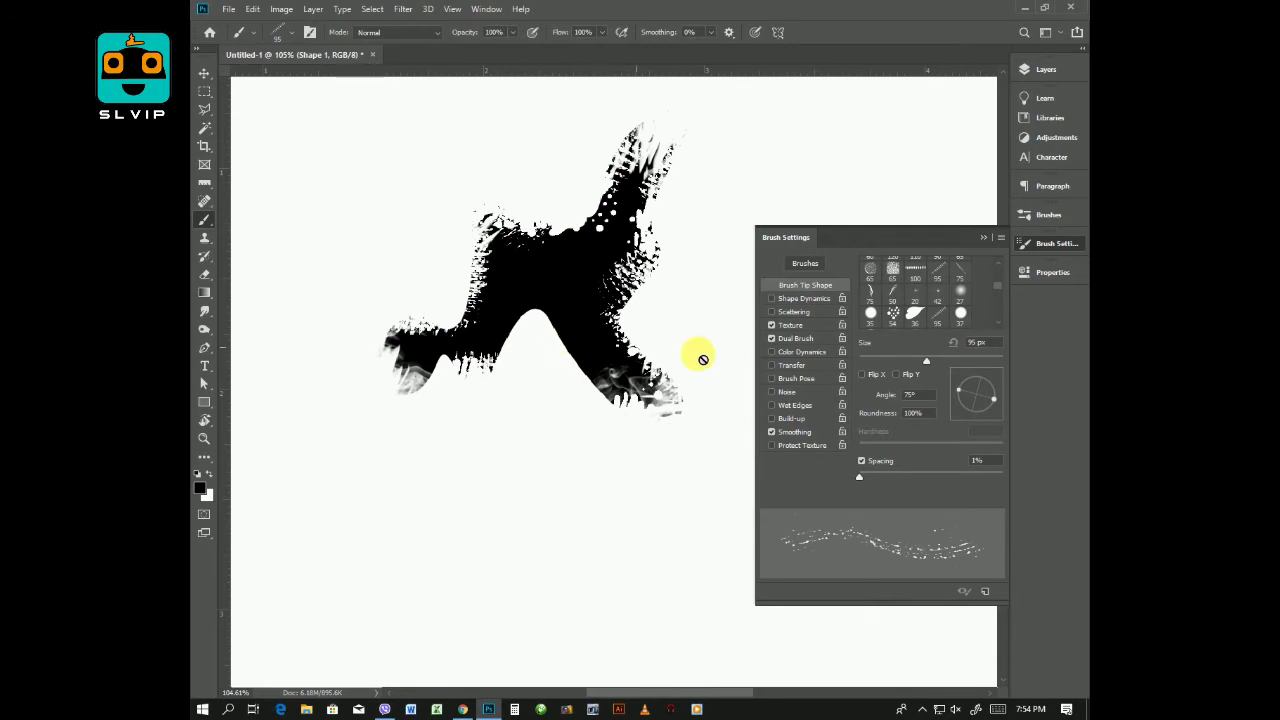
Roughen Shape 1's mask edges and inner arch with a 39 px Rough Ink brush.
click(1062, 66)
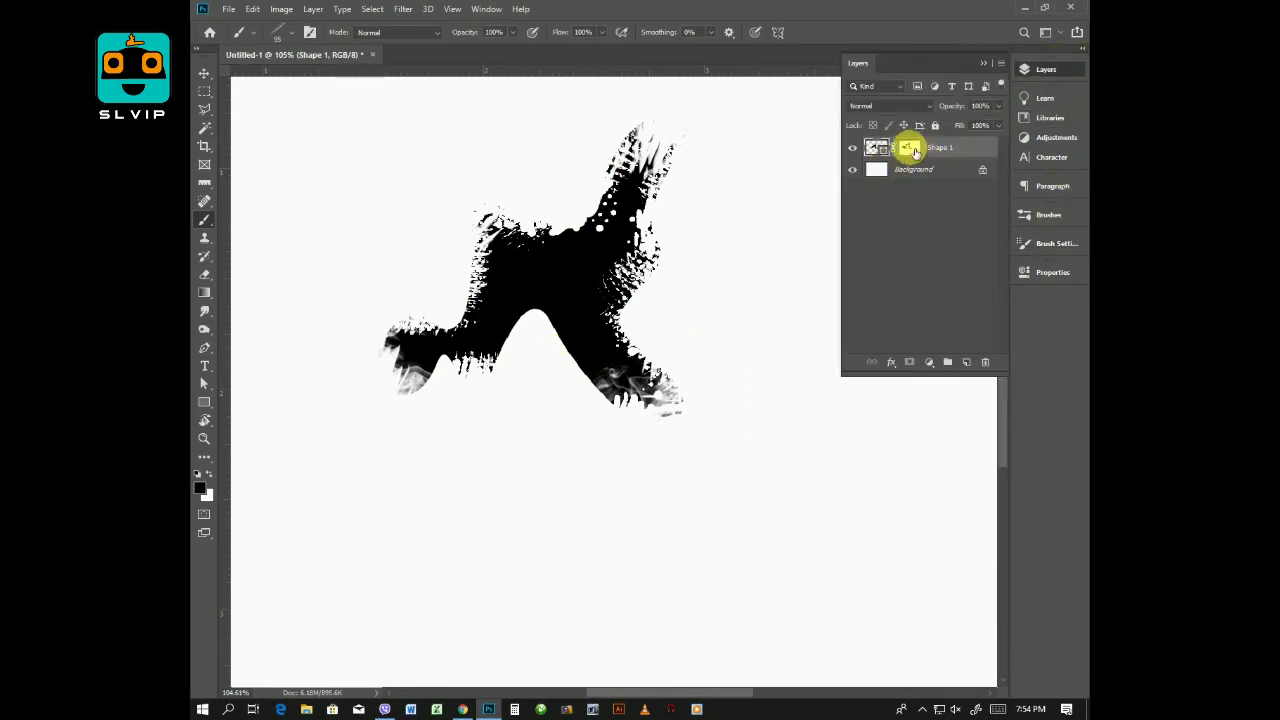
click(914, 150)
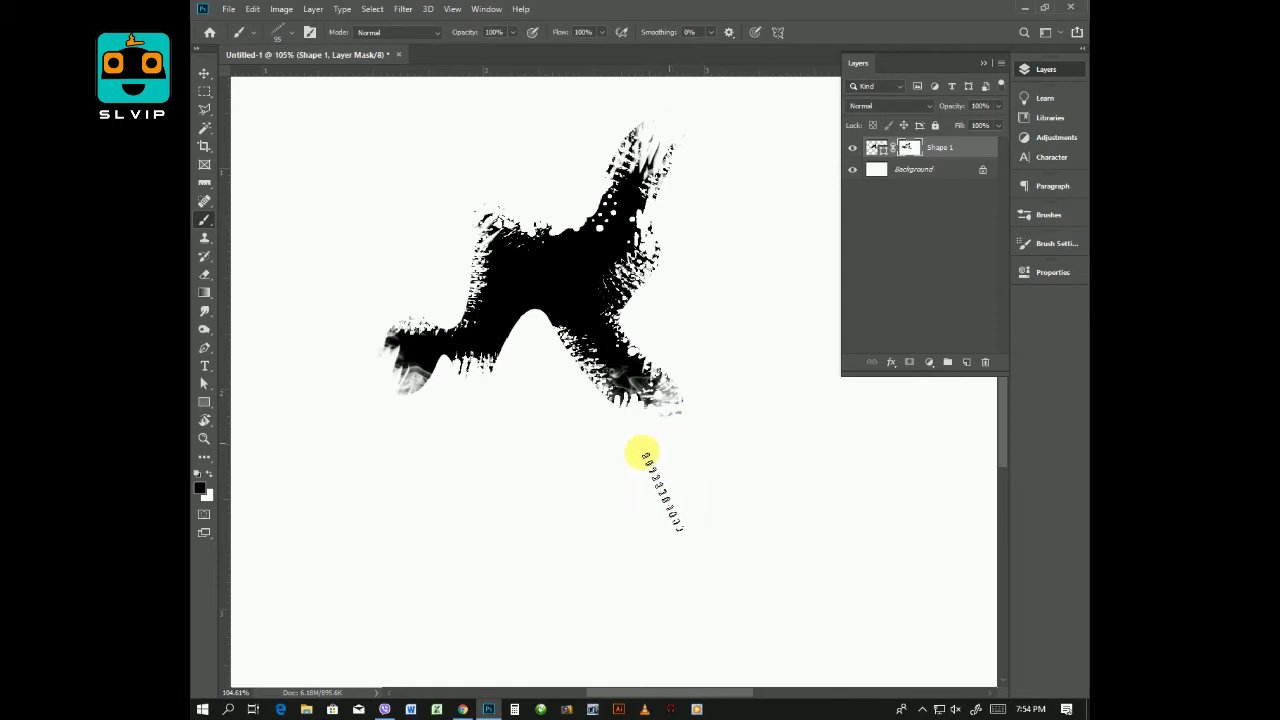
click(680, 444)
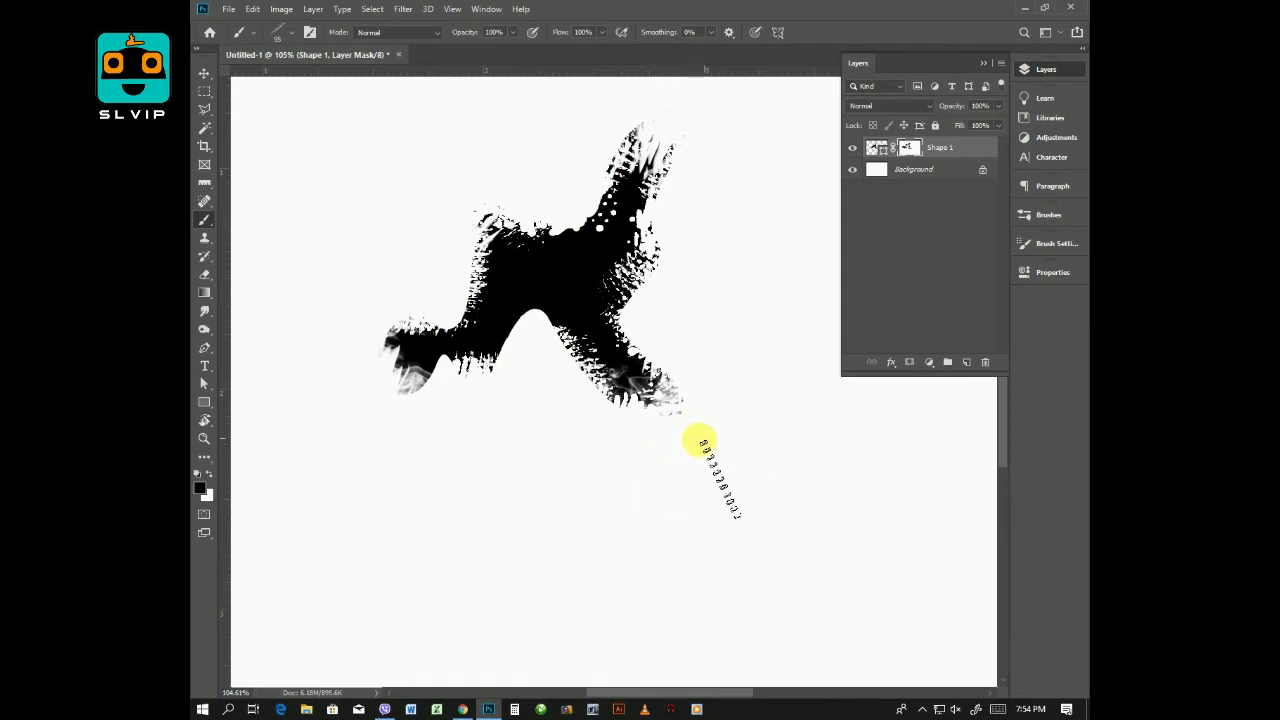
right_click(566, 378)
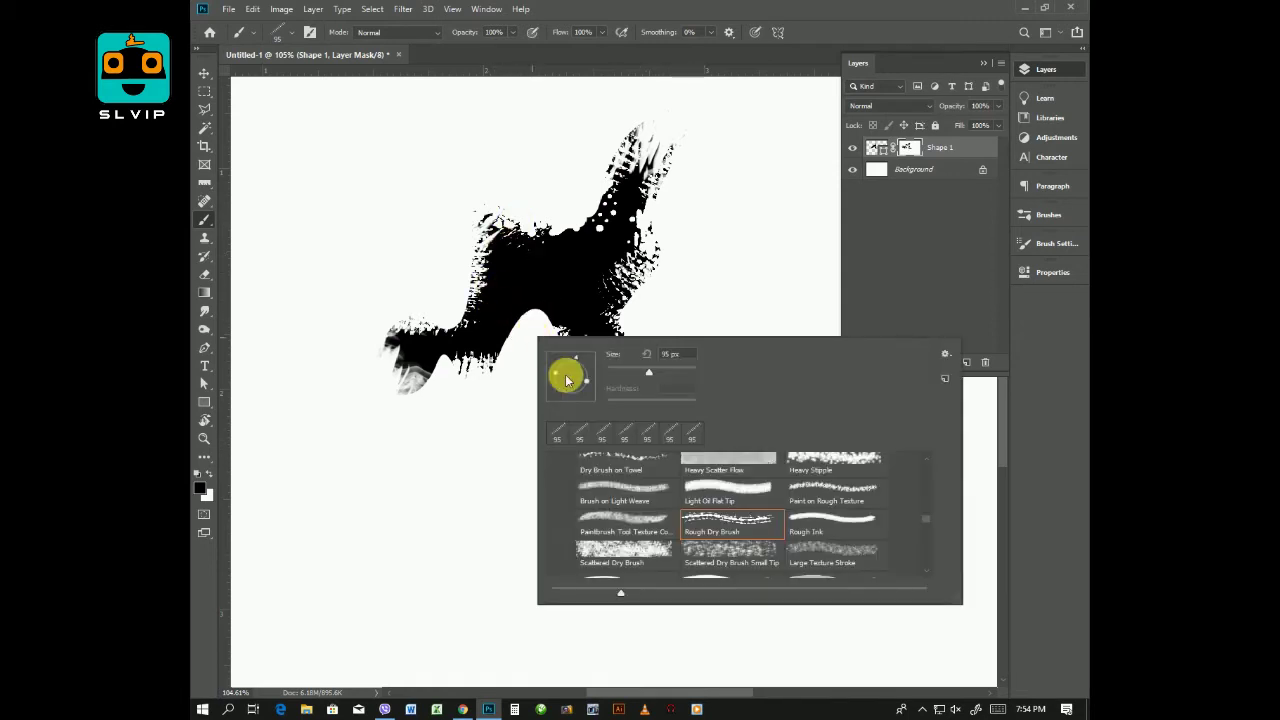
click(590, 496)
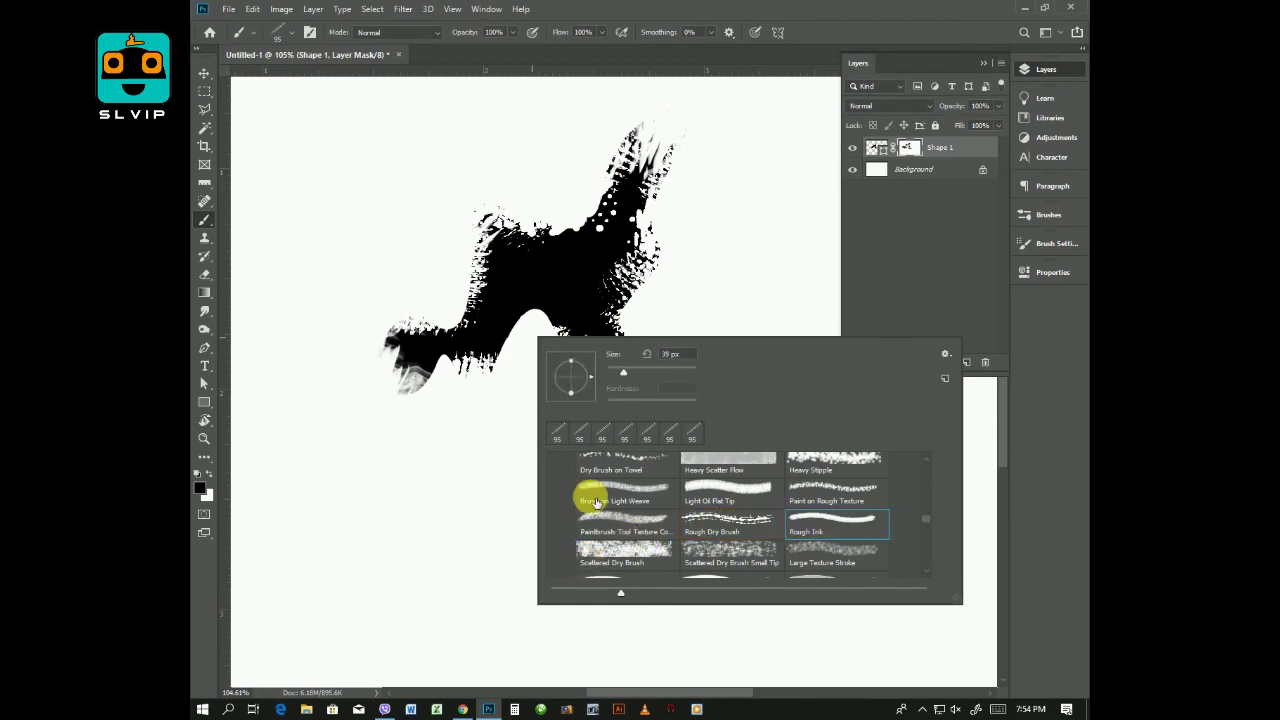
click(512, 340)
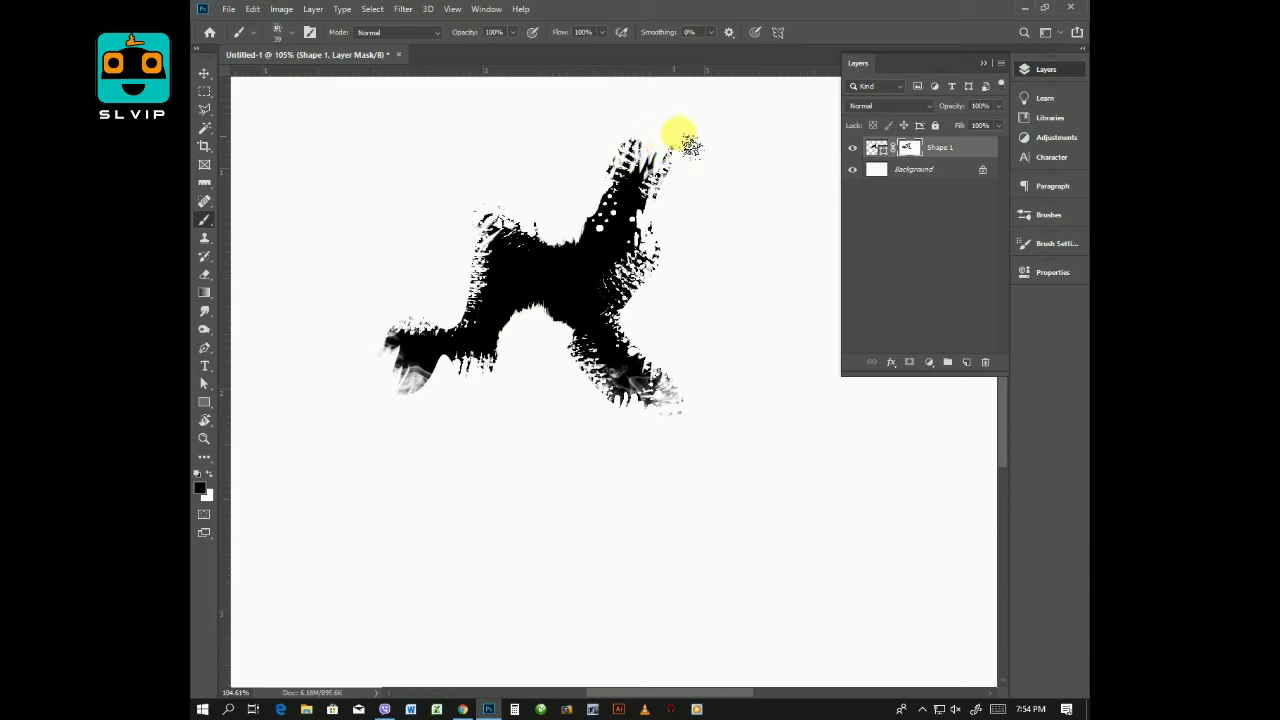
drag(380, 372, 400, 345)
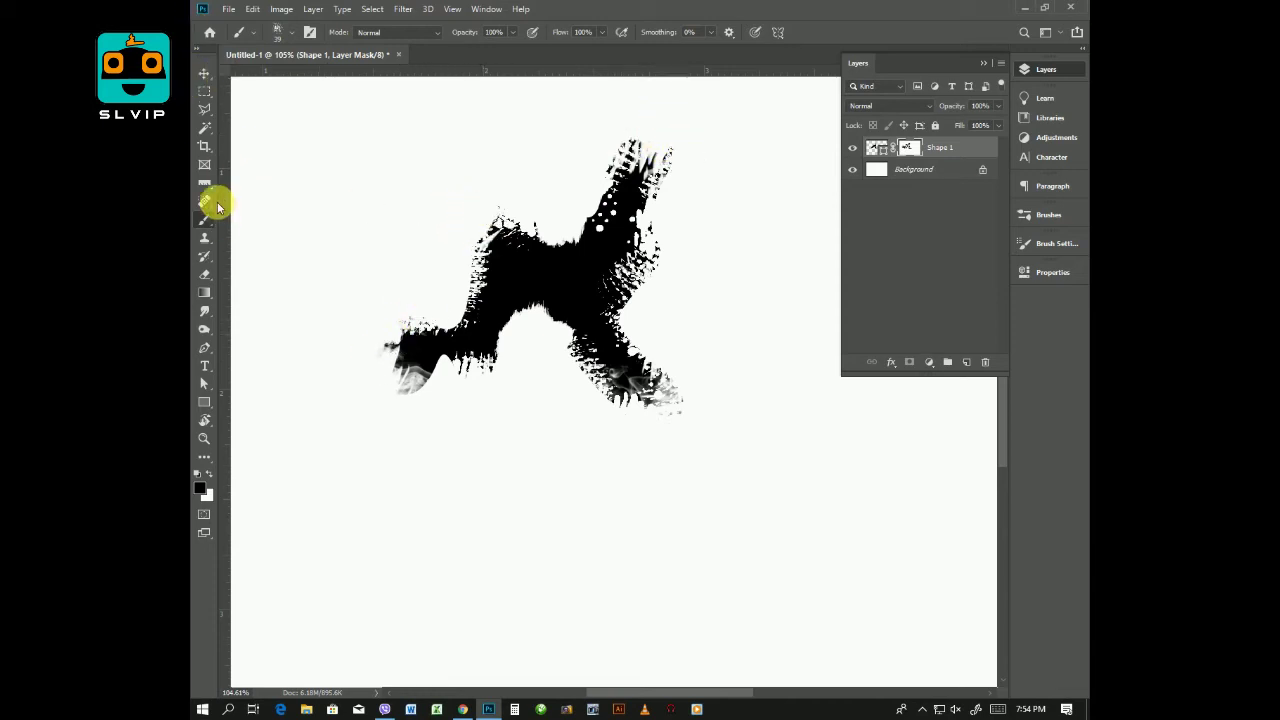
Move the eroded shape left and down on the canvas.
click(204, 73)
drag(571, 291, 501, 334)
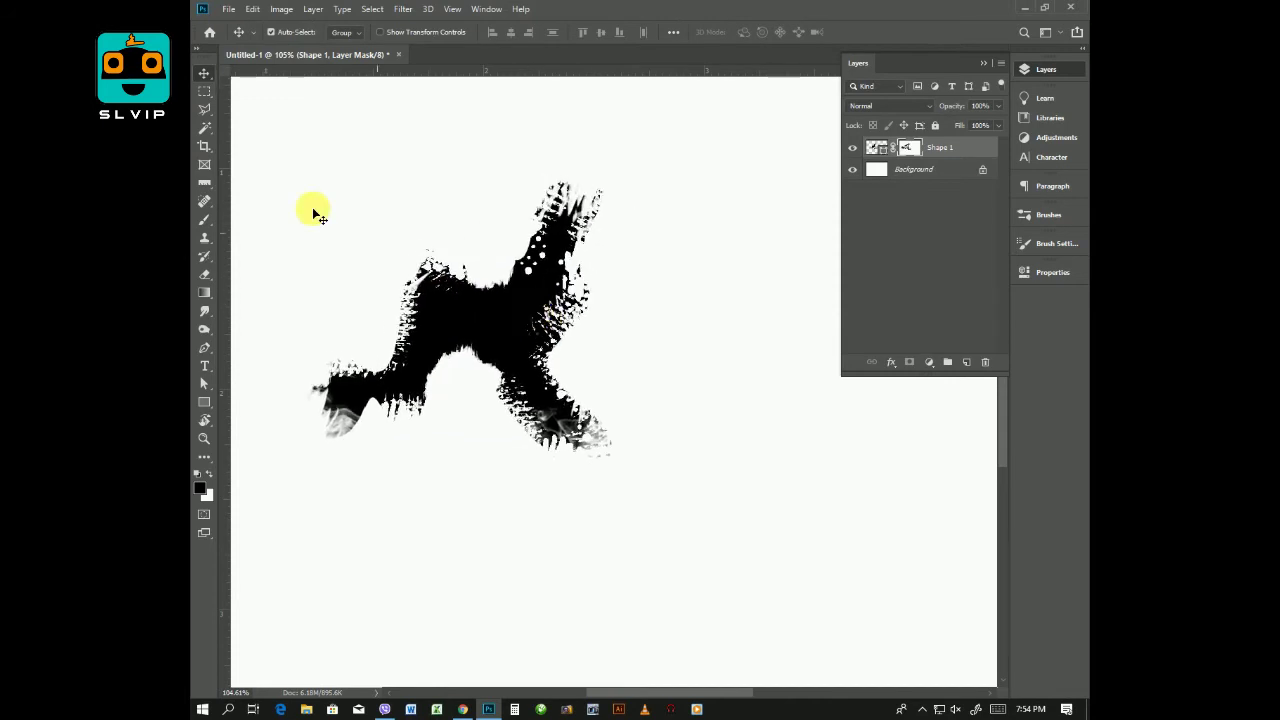
click(247, 9)
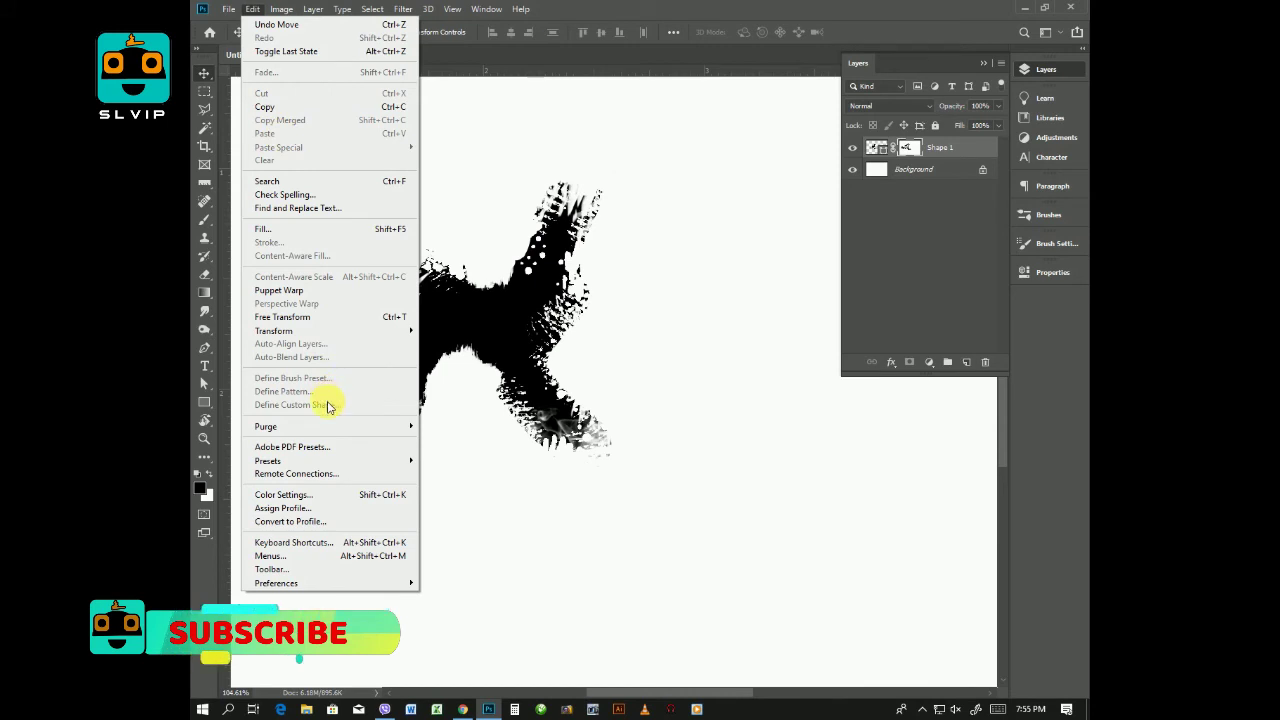
click(470, 429)
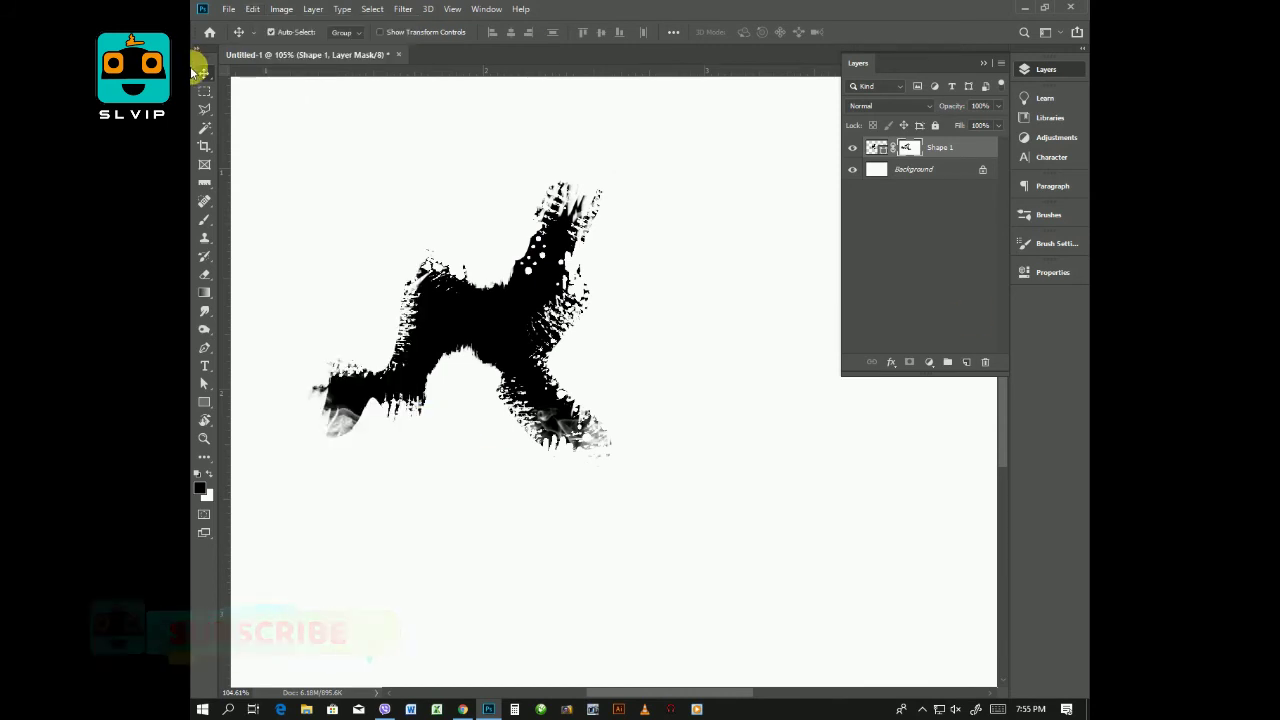
Save Shape 1's pixels as a brush preset named 'My New Brush Effect'.
right_click(203, 74)
click(877, 147)
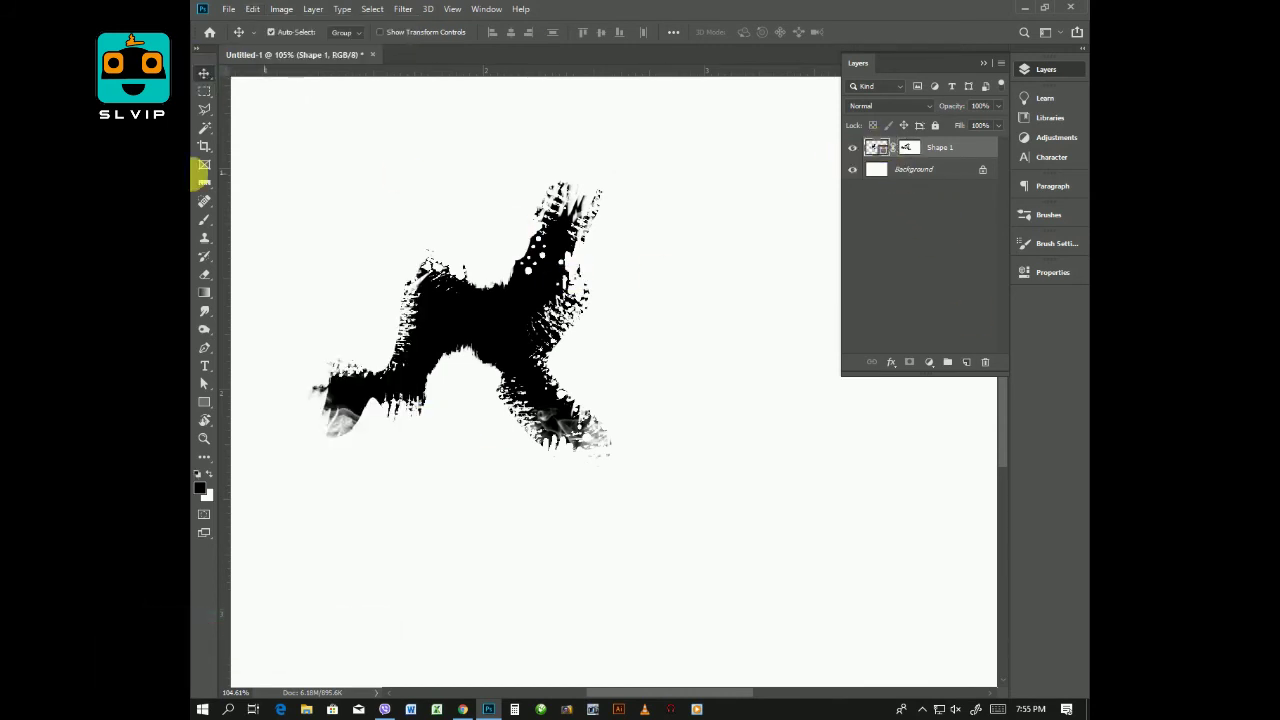
click(252, 9)
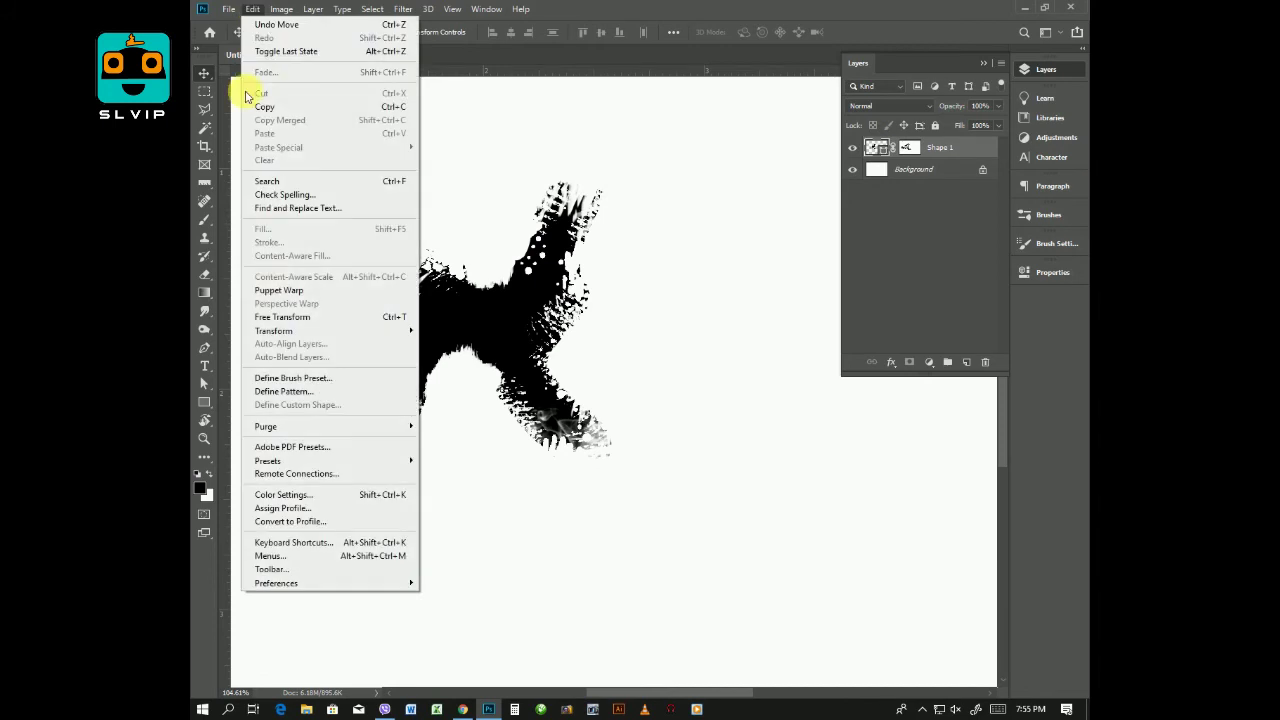
click(301, 378)
text(My New Brush Effect)
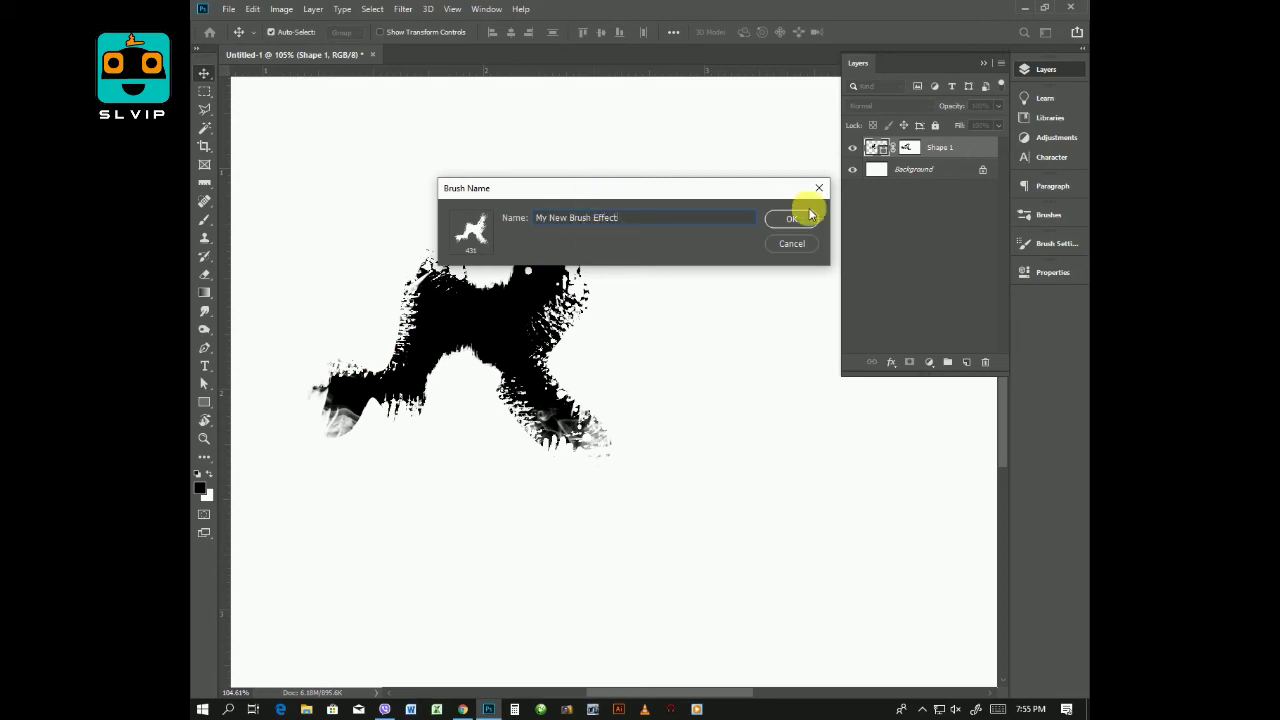
click(791, 218)
Delete the black Shape 1 layer and add a new empty Layer 1.
key(b)
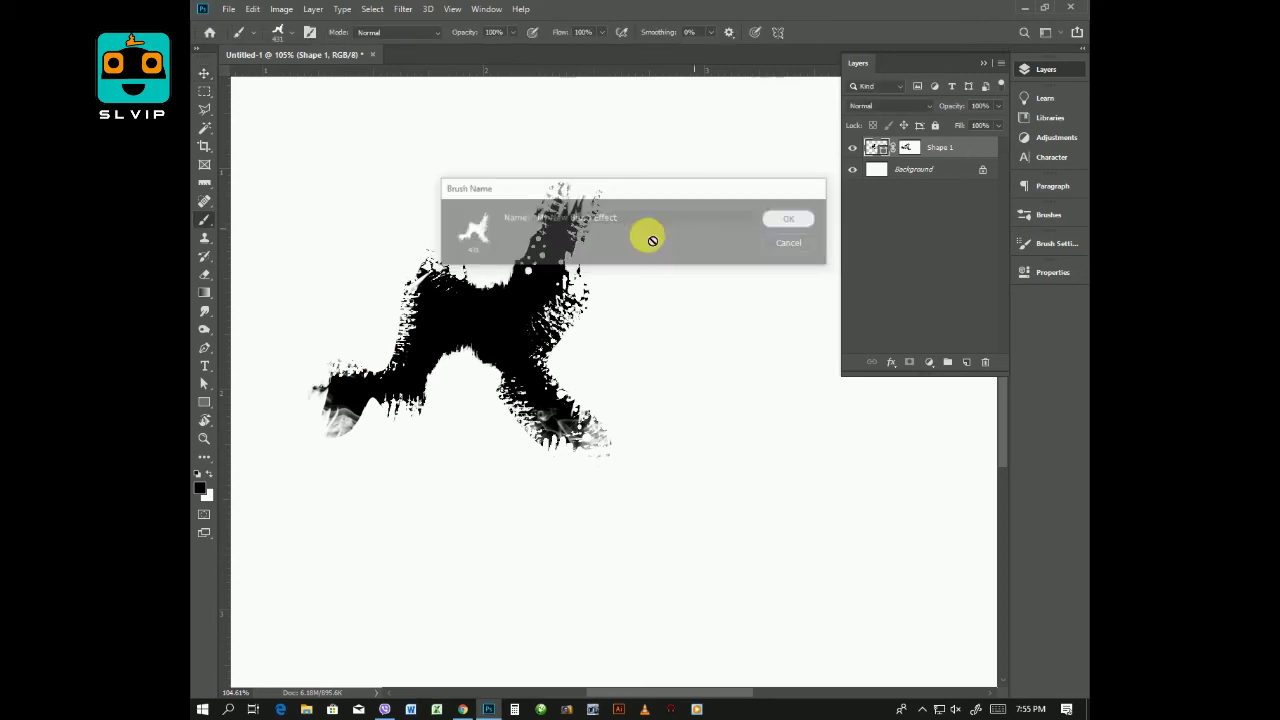
click(205, 80)
drag(449, 260, 463, 297)
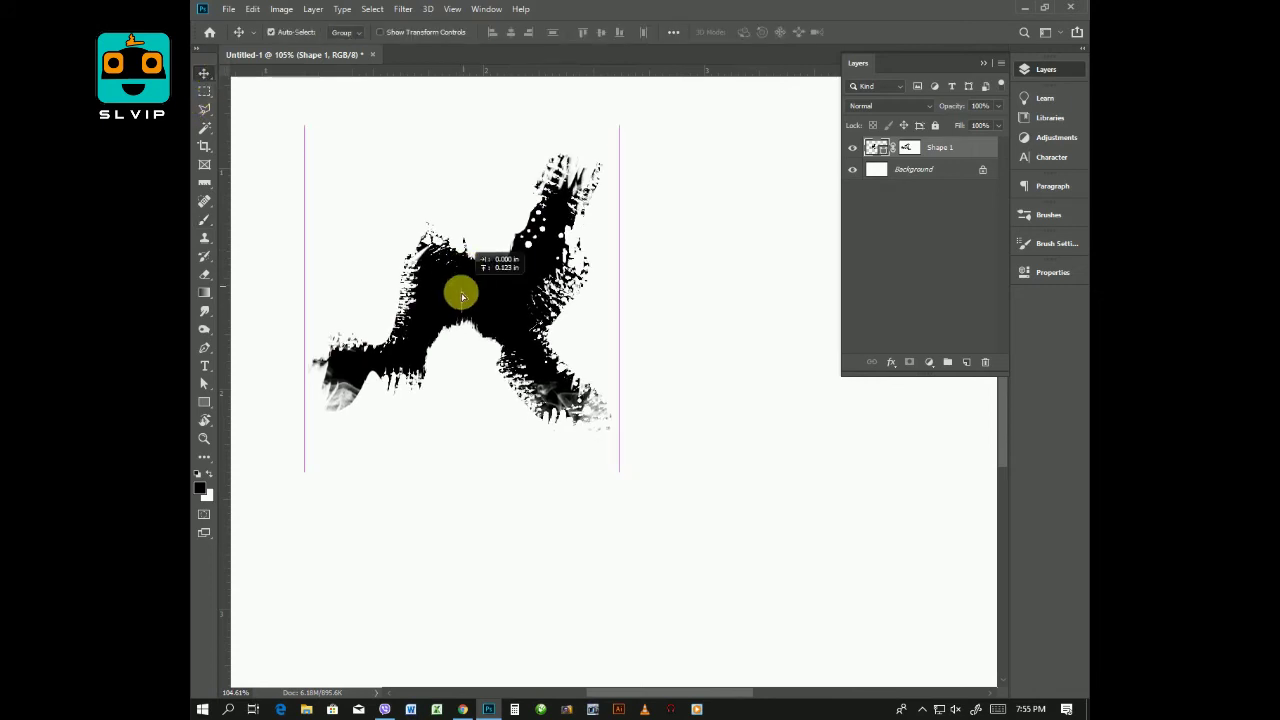
key(Delete)
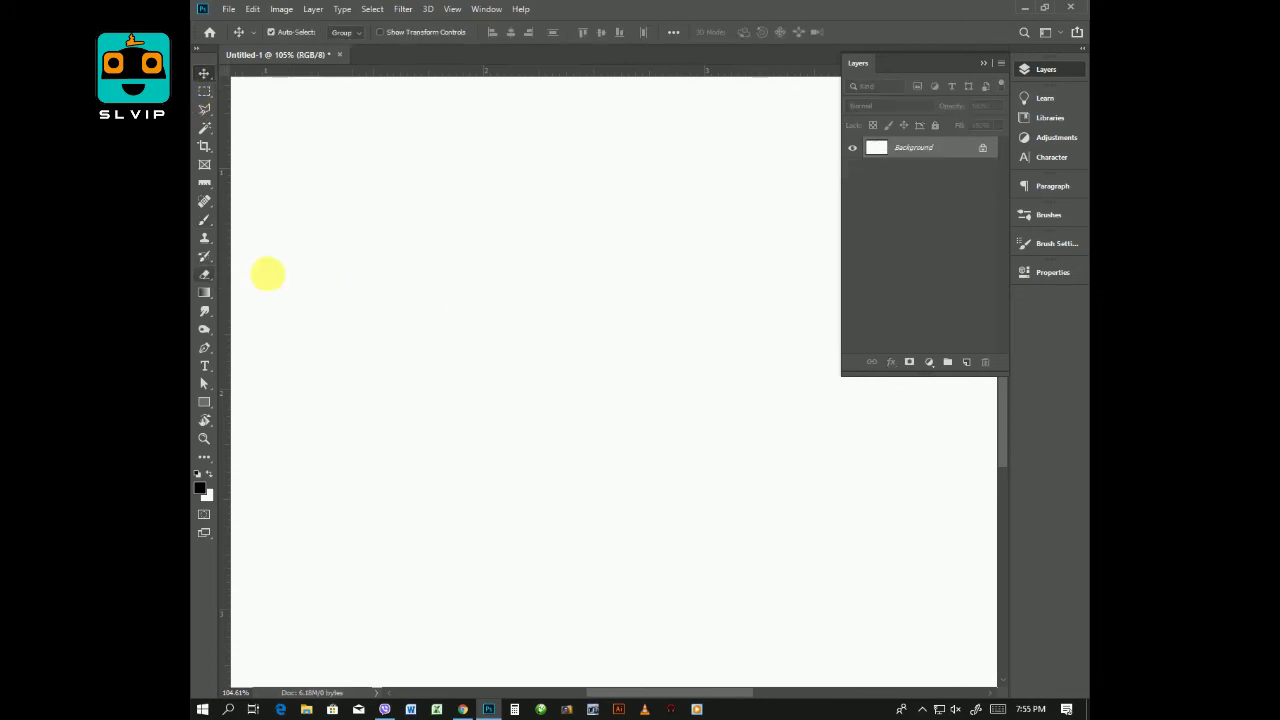
click(967, 362)
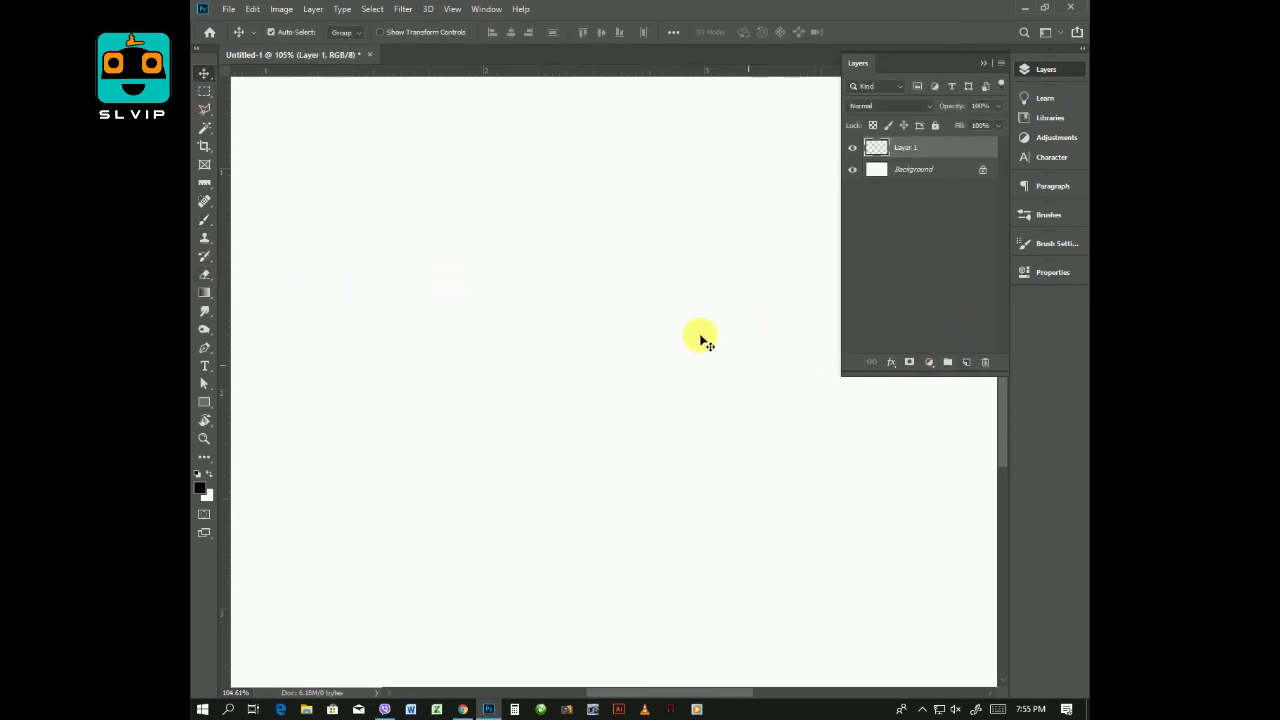
Select the Brush tool, zoom the canvas to 50% and switch to full-screen view.
click(204, 222)
click(238, 222)
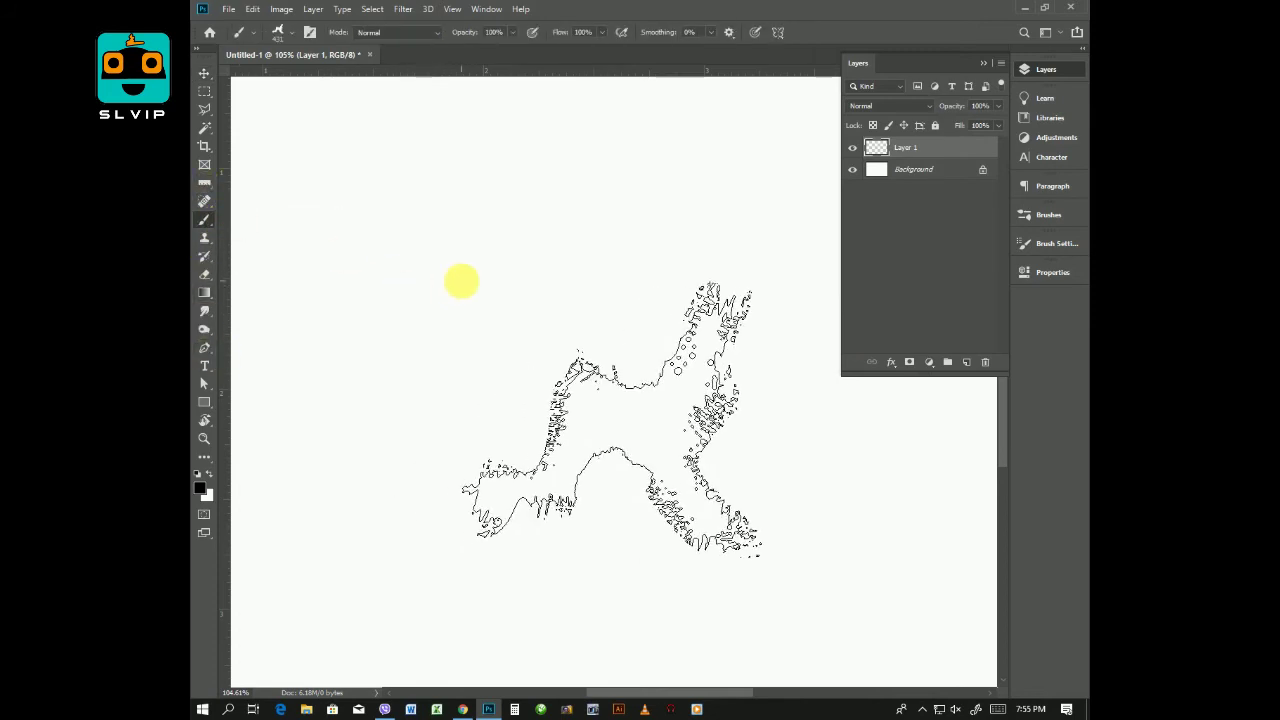
key(ctrl+1)
key(ctrl+minus)
key(ctrl+minus)
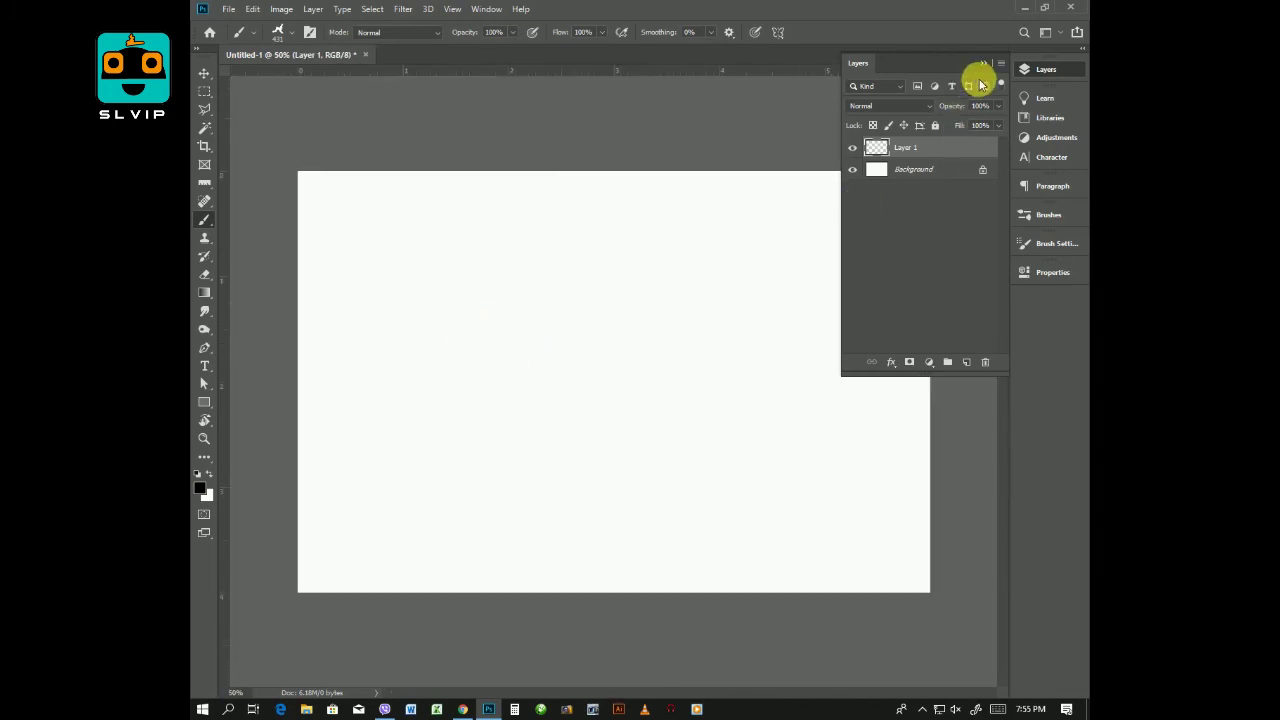
click(983, 63)
key(g)
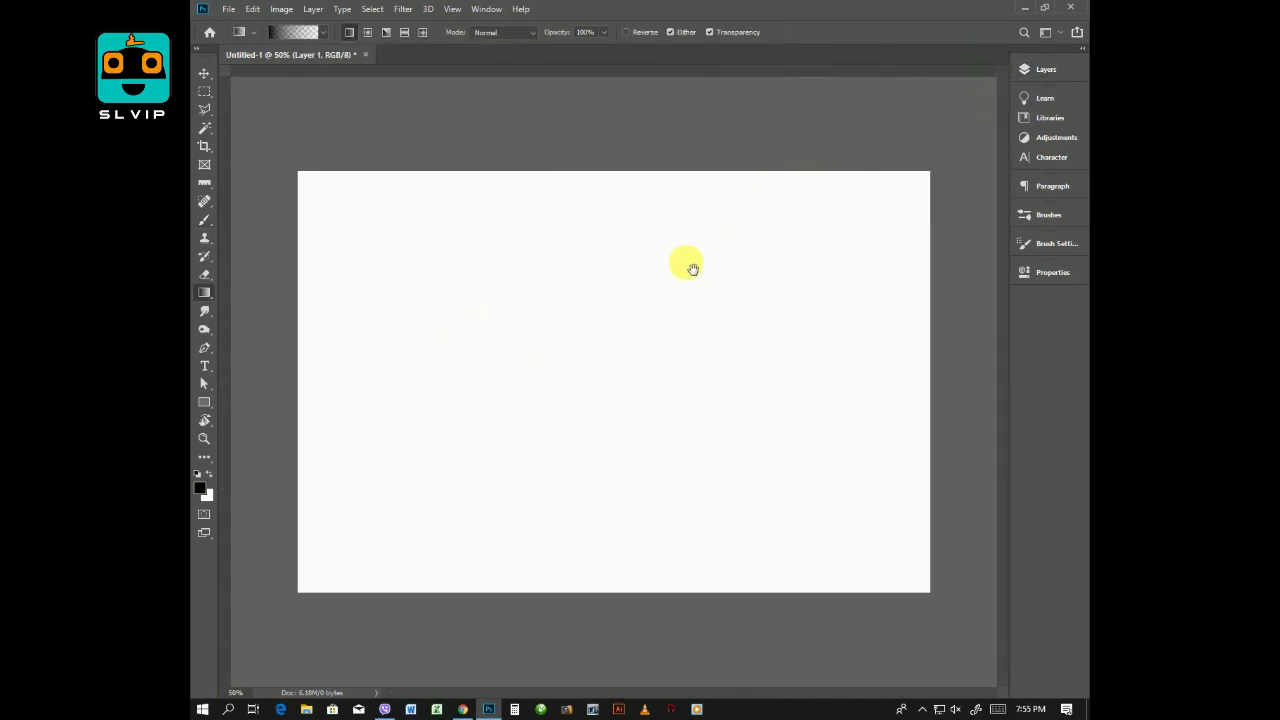
key(f)
drag(610, 286, 586, 277)
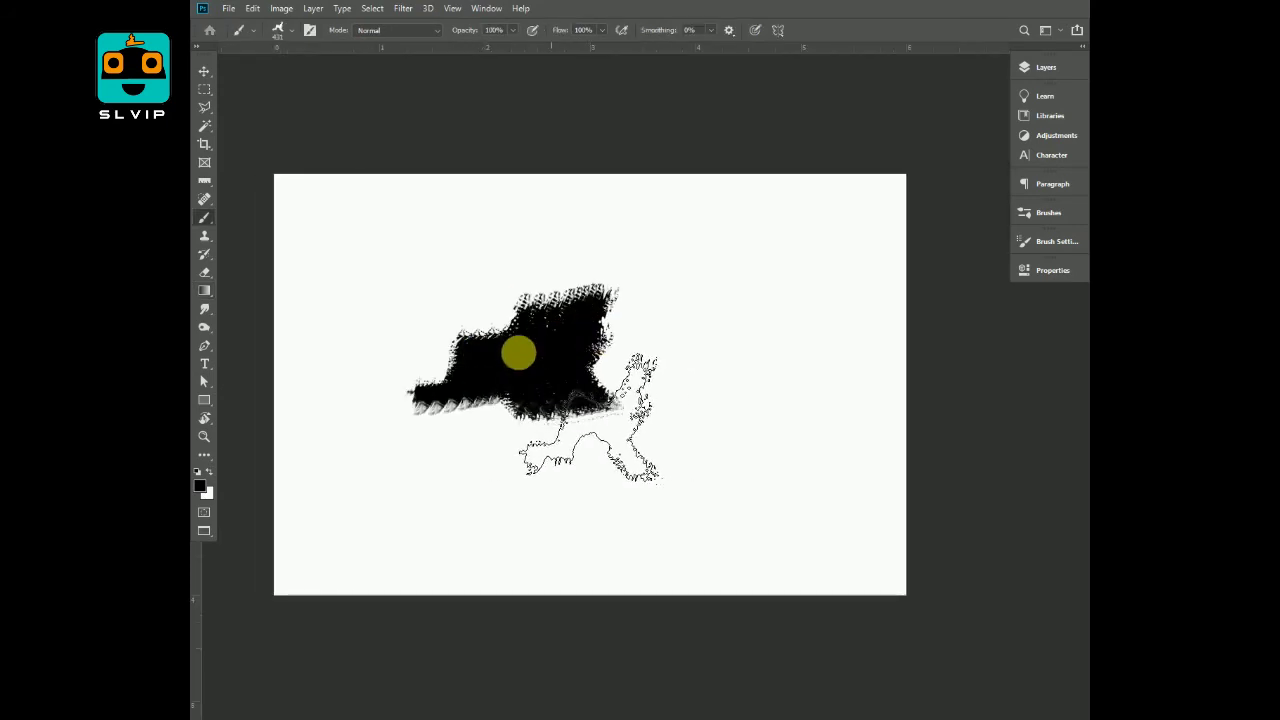
Stamp the custom brush in black on the new layer, including an S-shaped stroke.
click(448, 320)
right_click(562, 347)
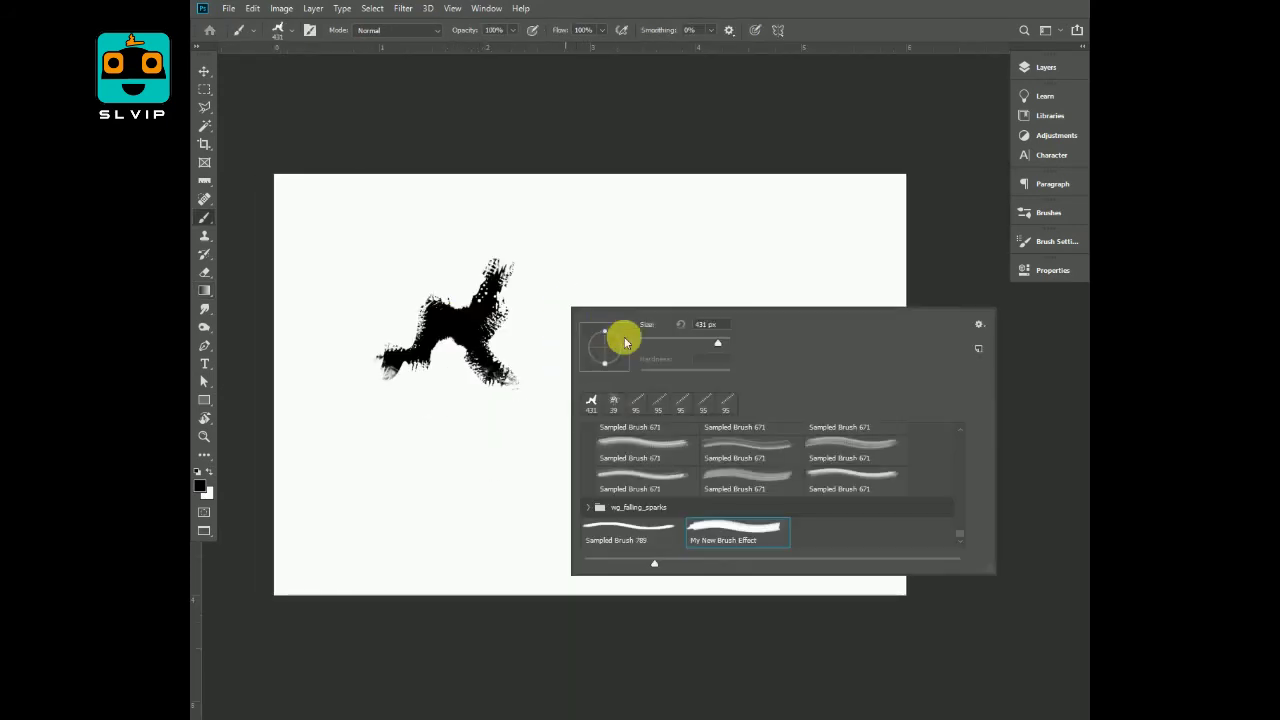
drag(594, 266, 560, 390)
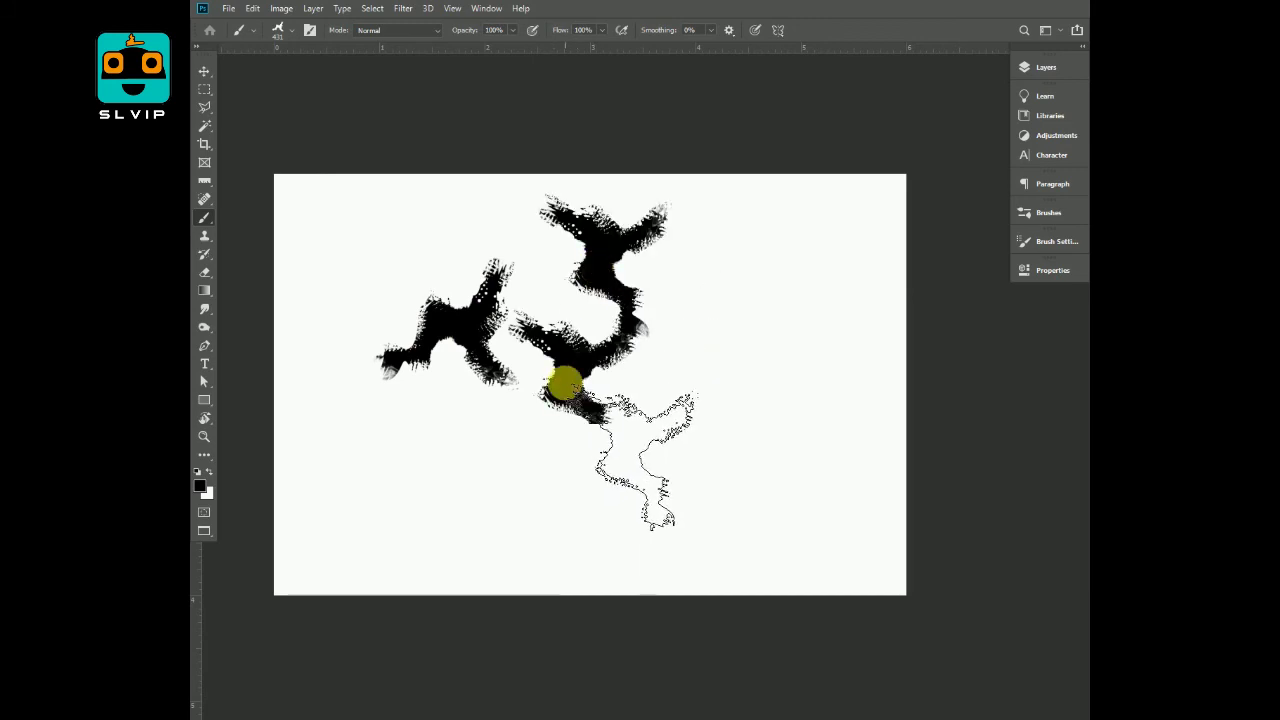
click(198, 490)
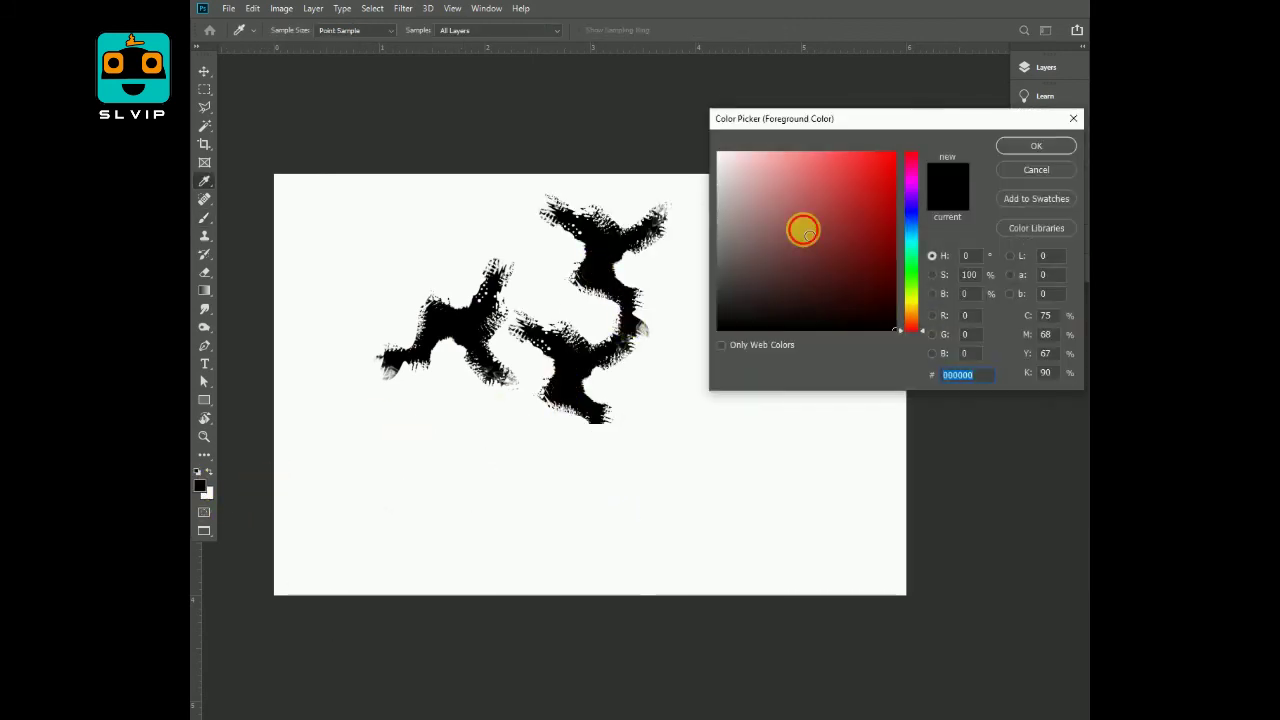
Set the foreground to red and stamp six red brush shapes around the canvas.
drag(806, 226, 843, 157)
click(1034, 146)
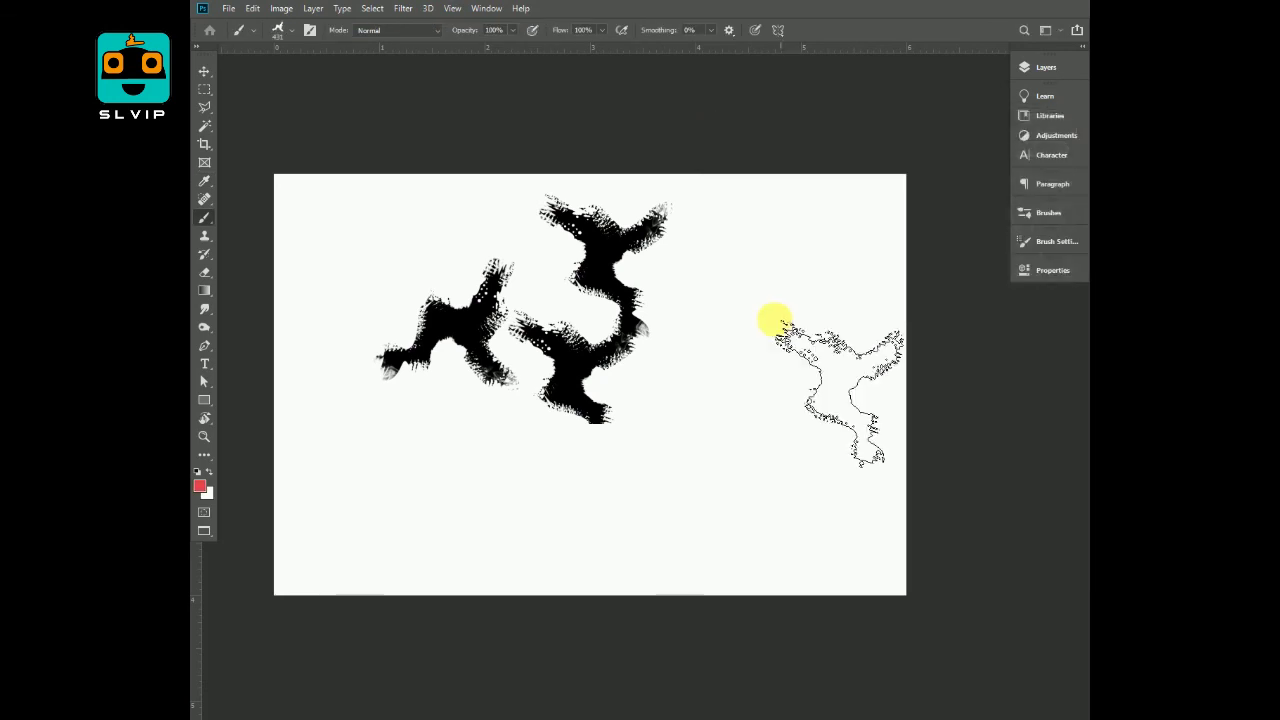
click(668, 293)
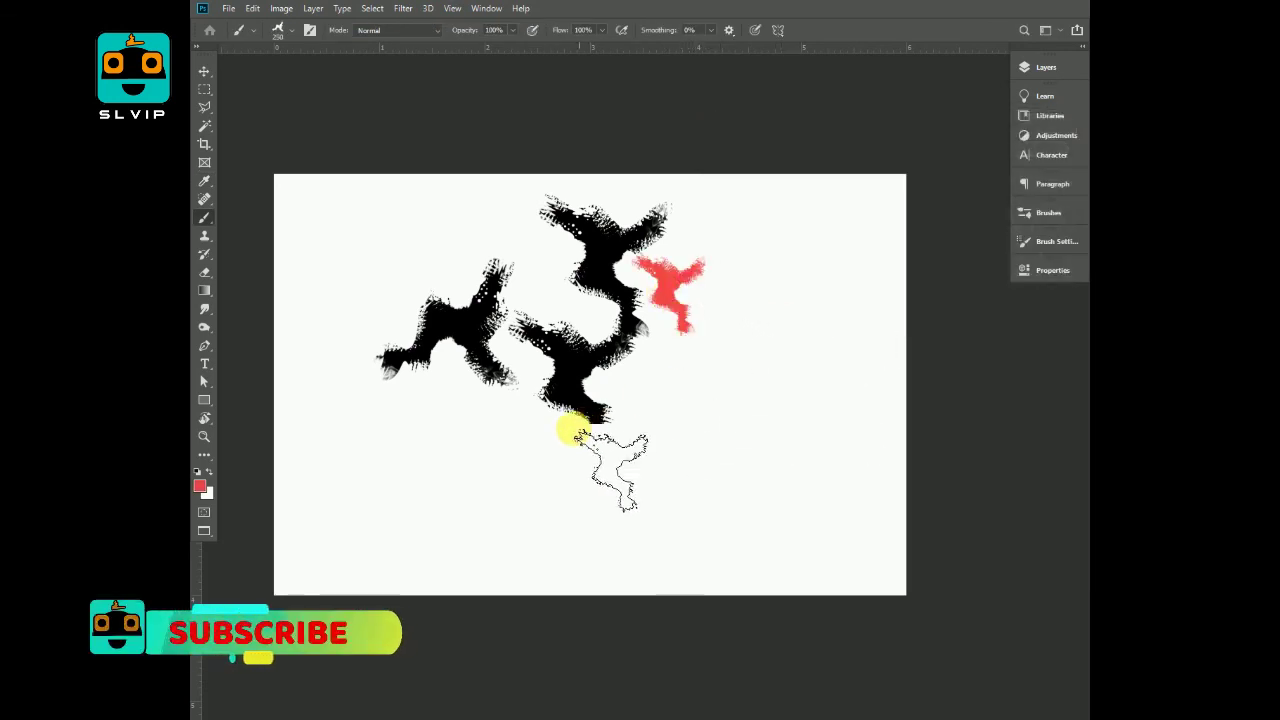
click(672, 380)
click(530, 275)
click(430, 428)
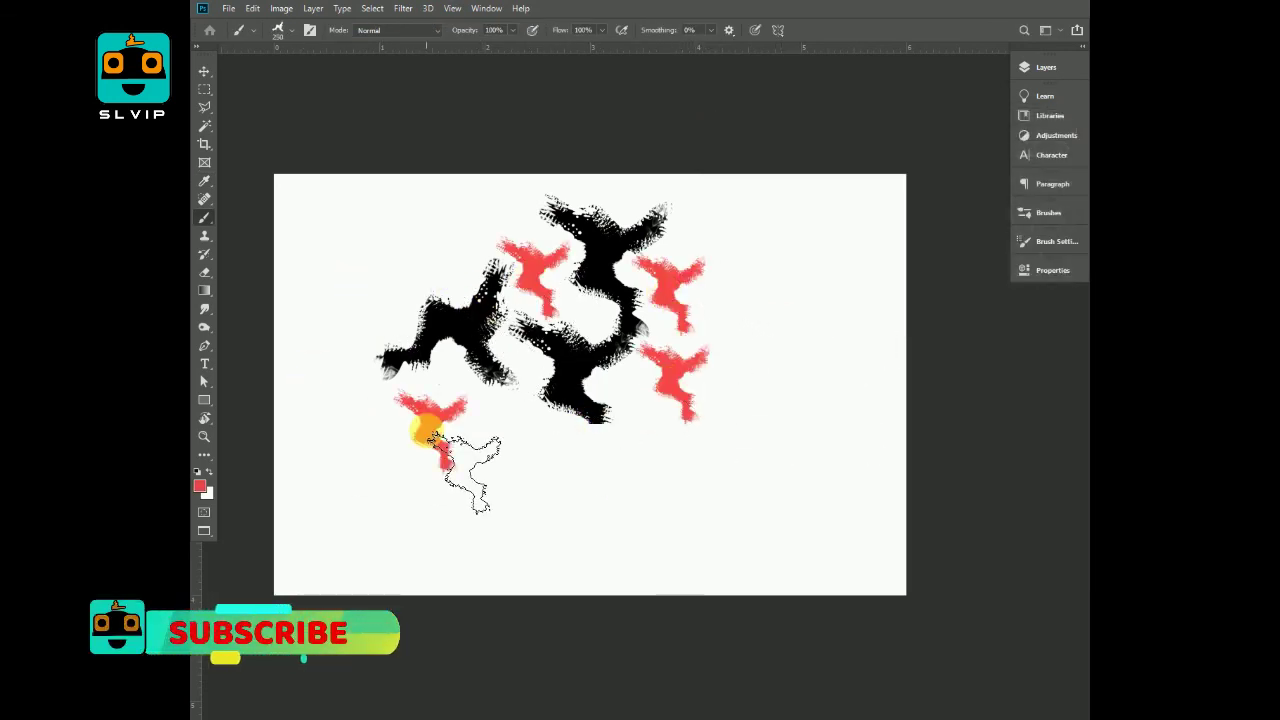
click(403, 250)
click(340, 332)
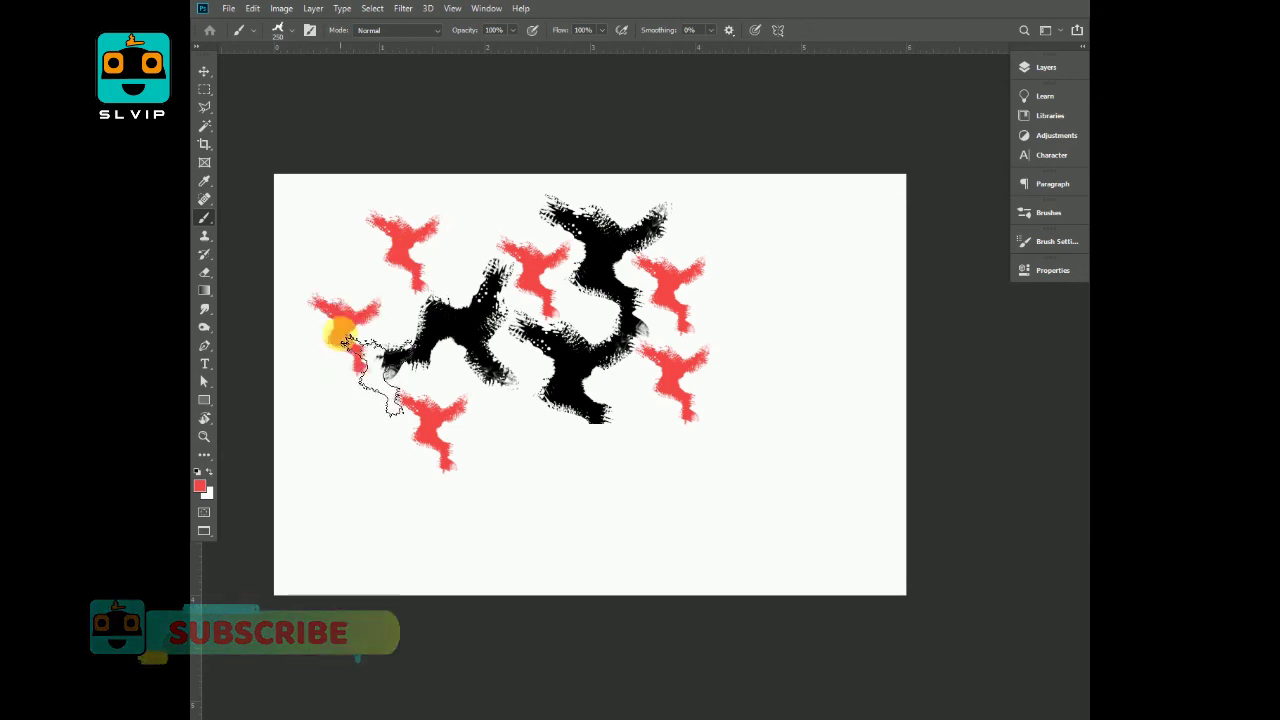
Switch to bright green and stamp large green shapes at brush size 400.
click(200, 487)
click(911, 268)
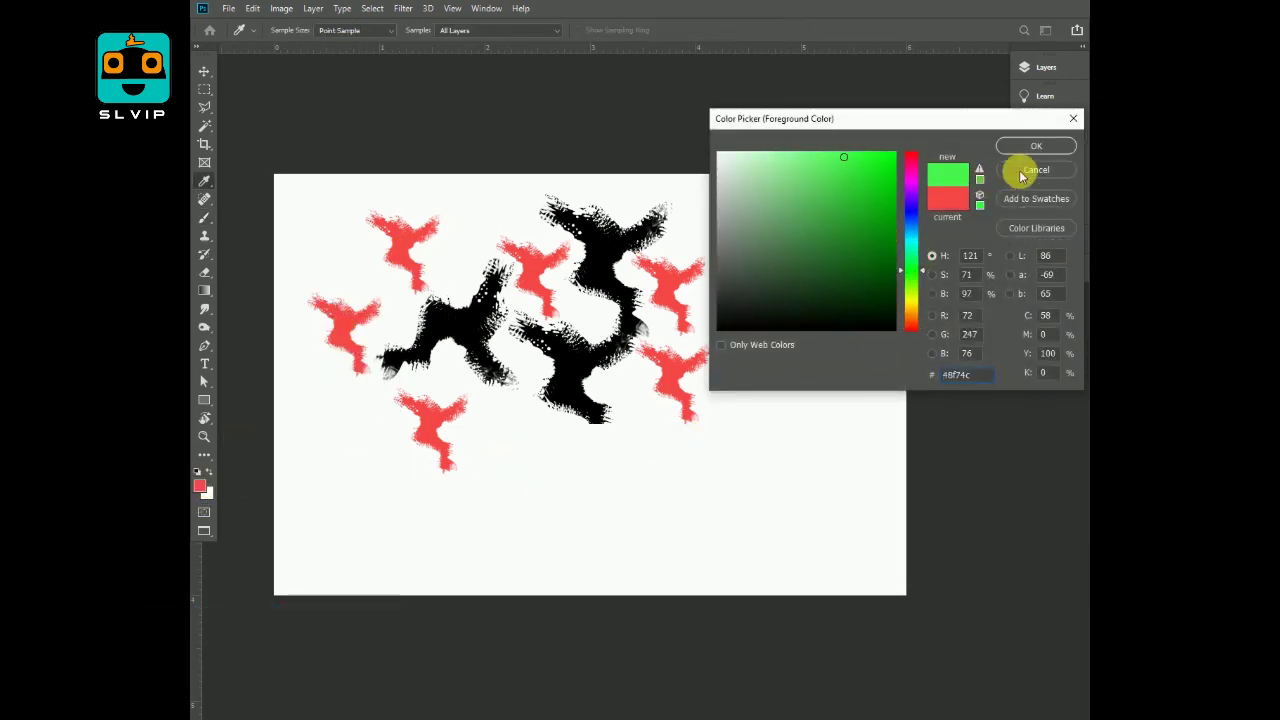
click(1036, 146)
click(768, 285)
key(bracketright)
key(bracketright)
click(815, 248)
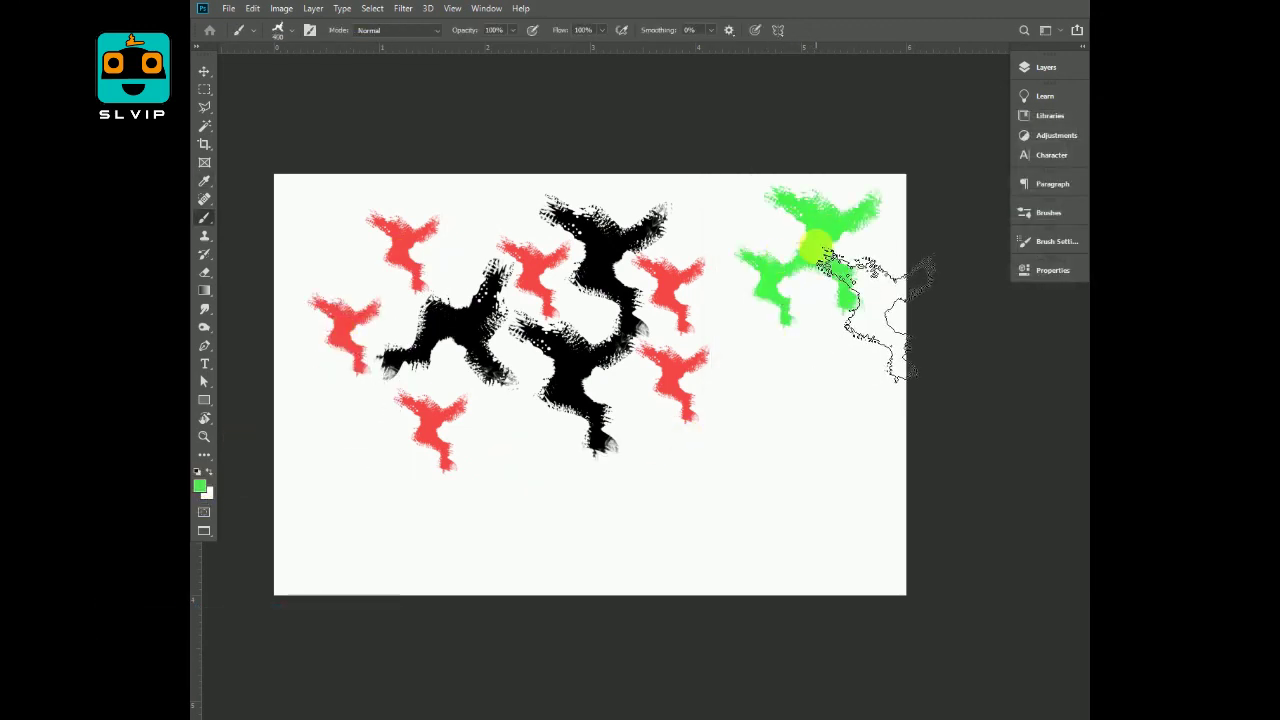
click(712, 440)
click(740, 325)
At brush size 300, paint a green trail down-left and stamp the lower left.
key(bracketleft)
drag(738, 358, 507, 412)
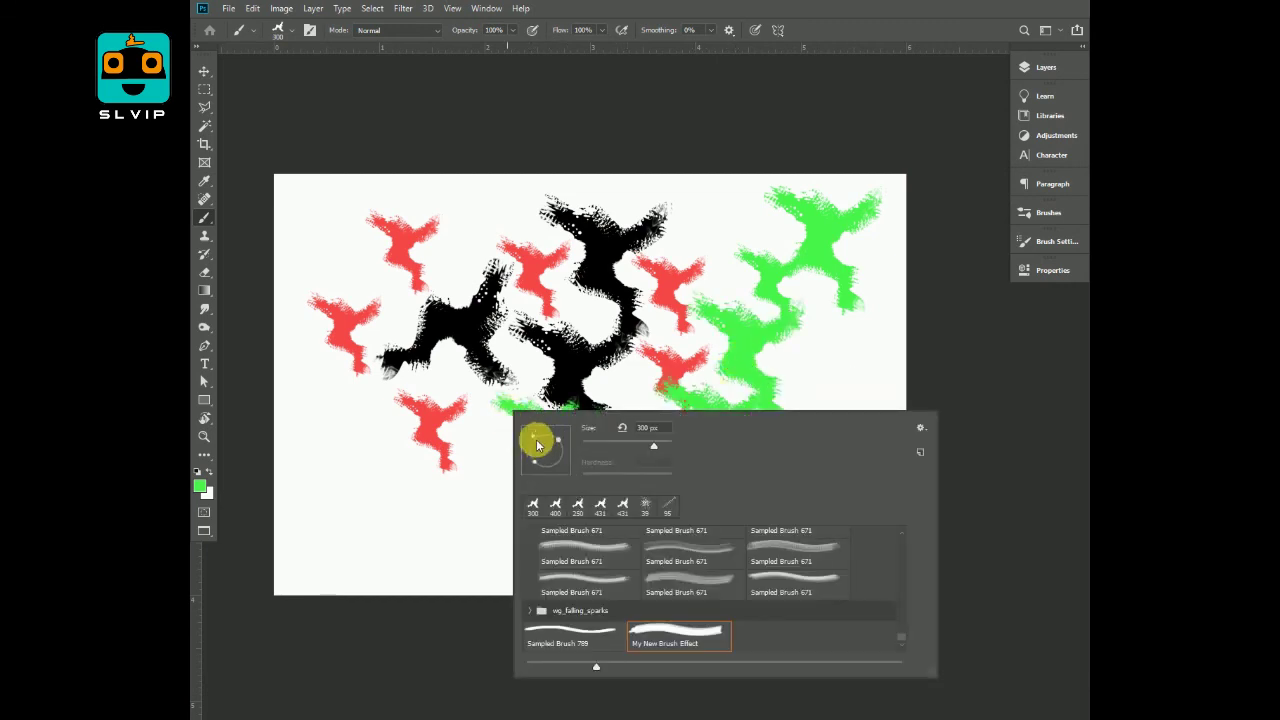
key(Return)
click(443, 557)
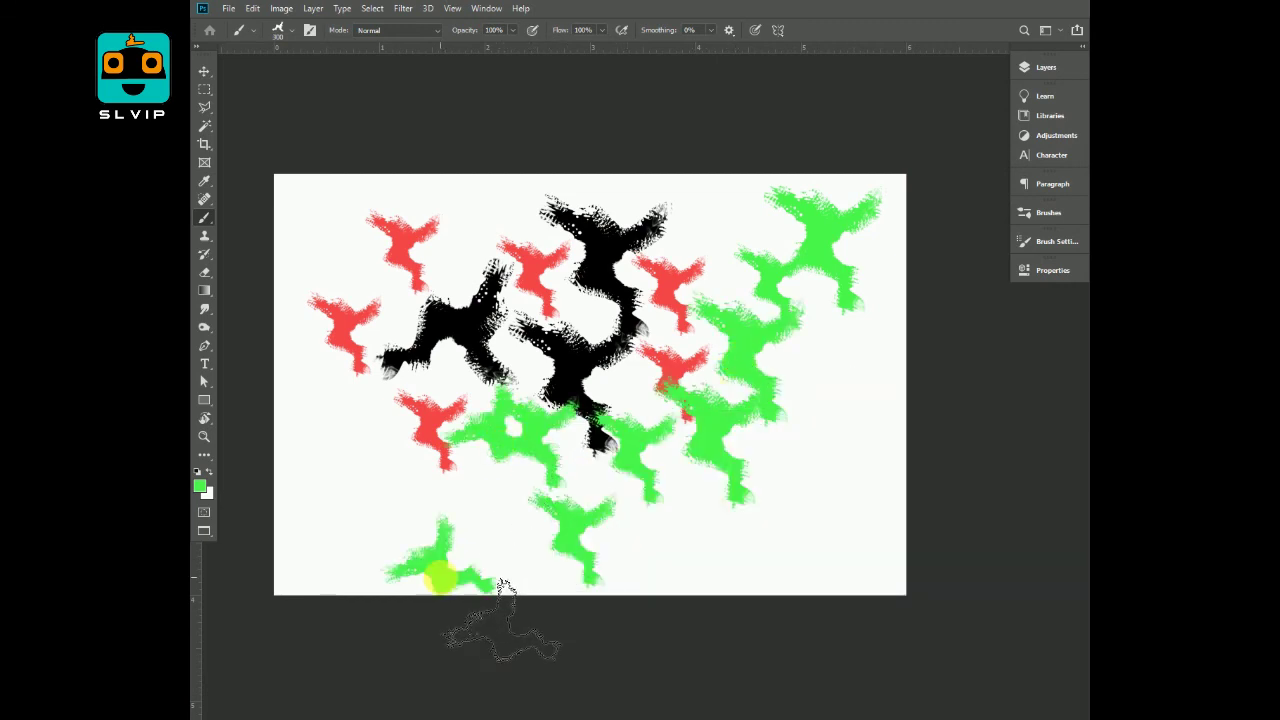
click(312, 30)
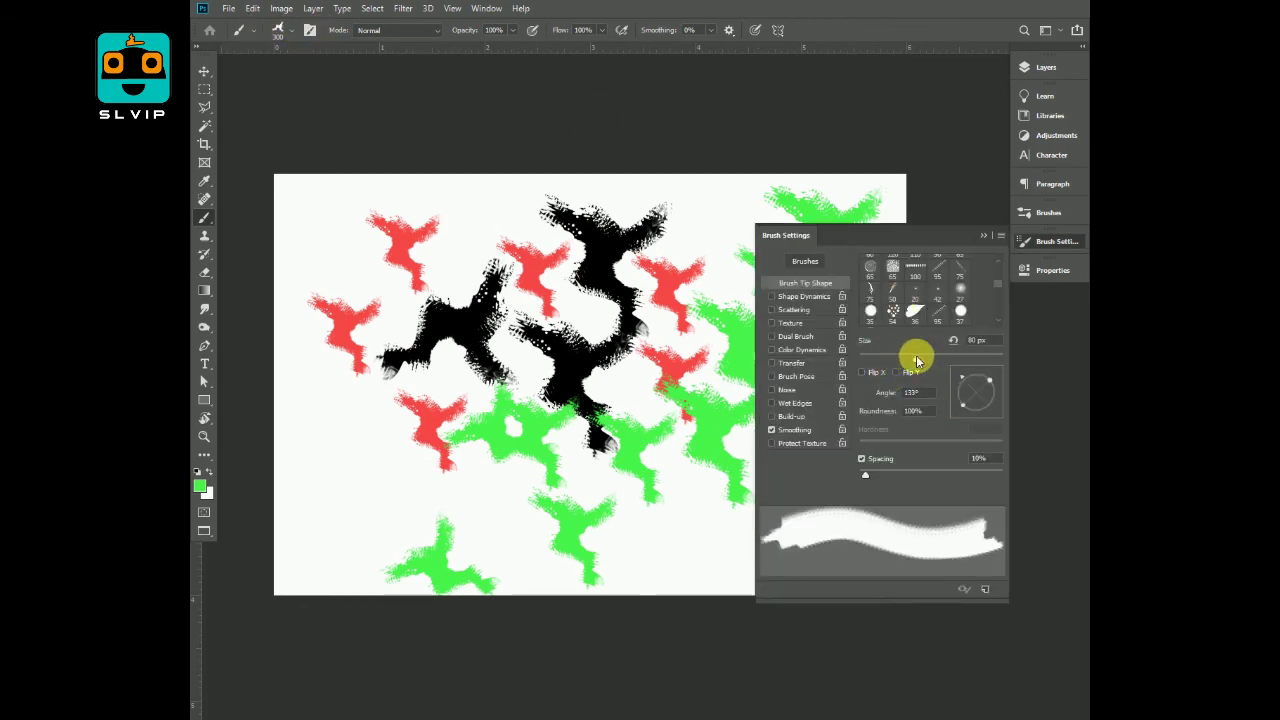
Set brush size to about 91 px and spacing to 71%, then paint green chains across the lower canvas.
drag(917, 358, 923, 358)
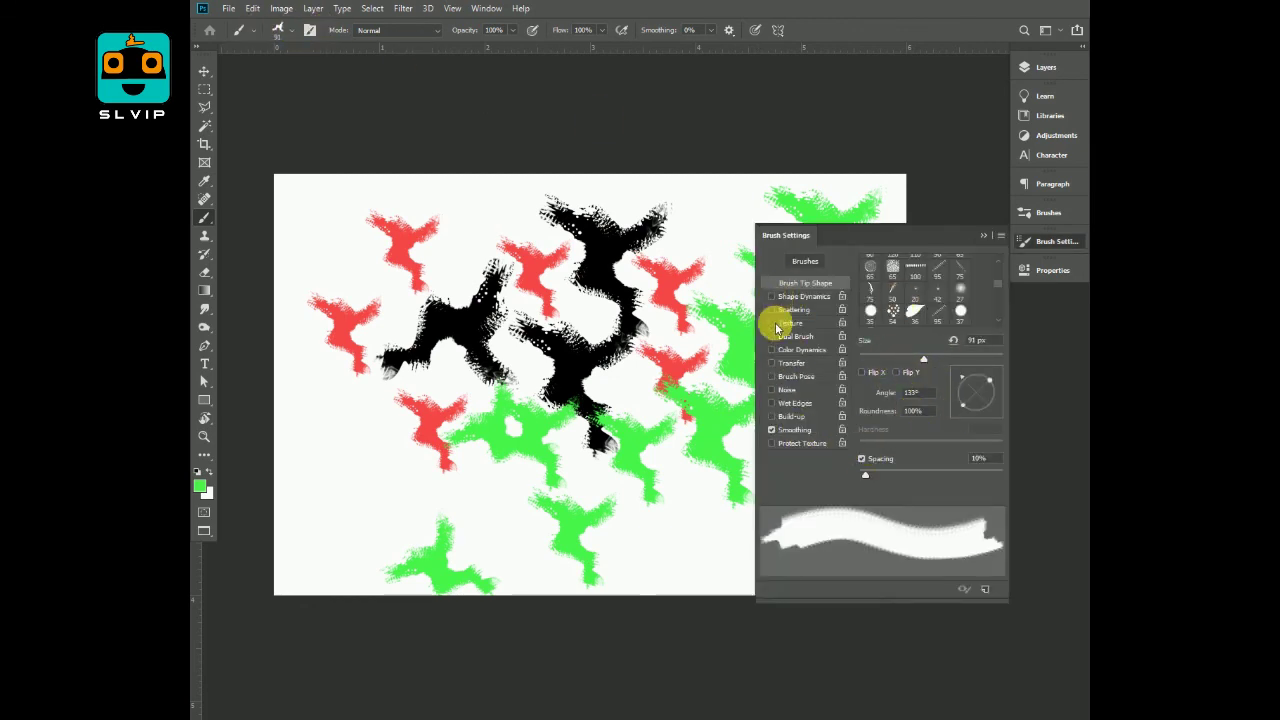
click(772, 430)
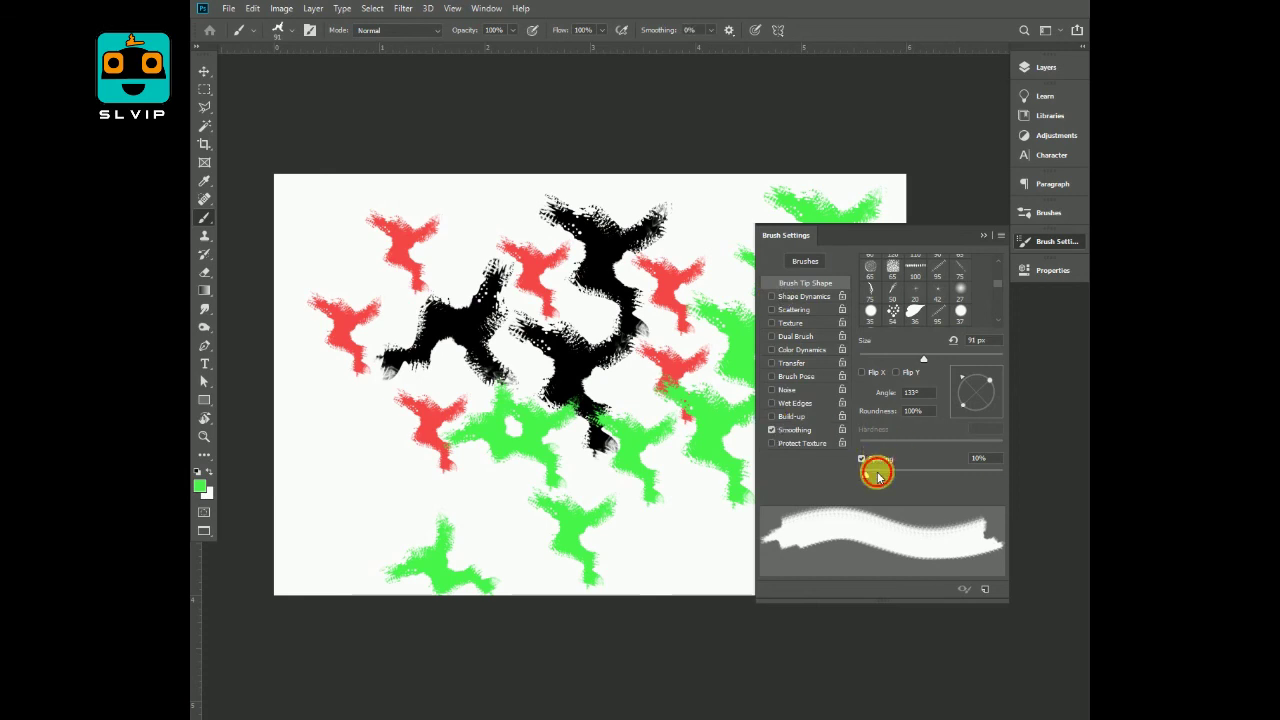
drag(878, 476, 909, 474)
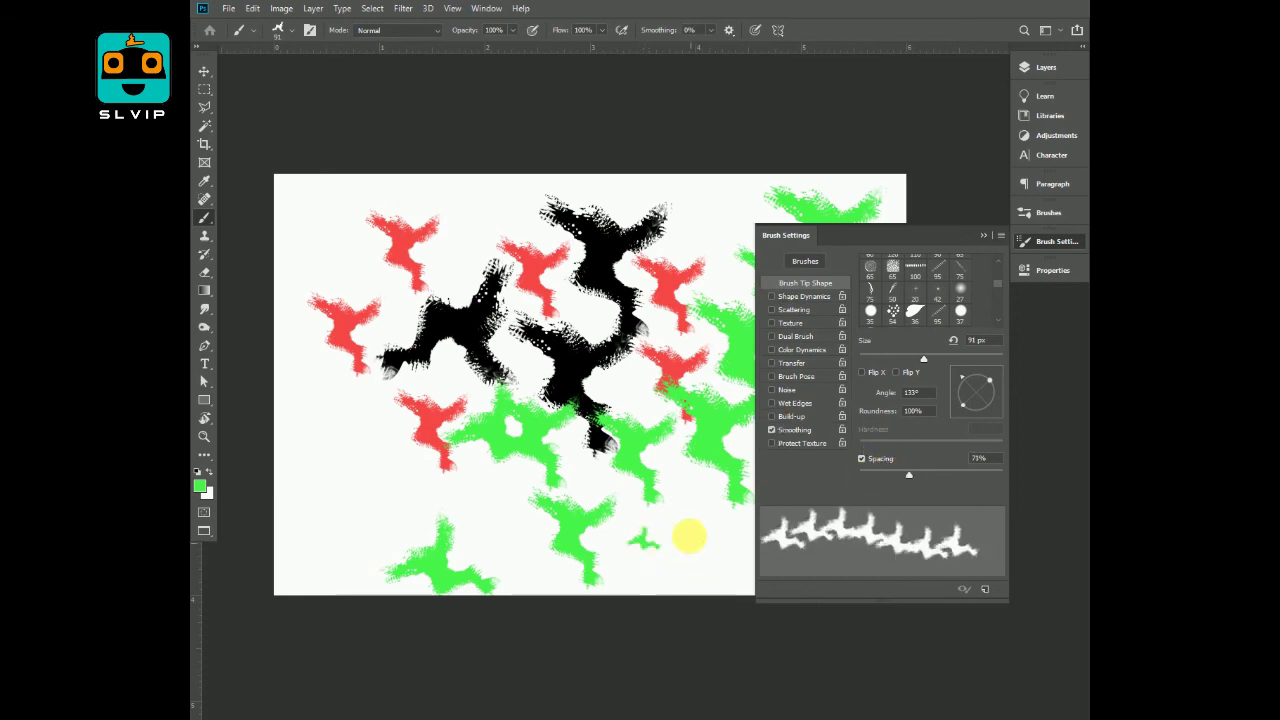
drag(688, 535, 352, 372)
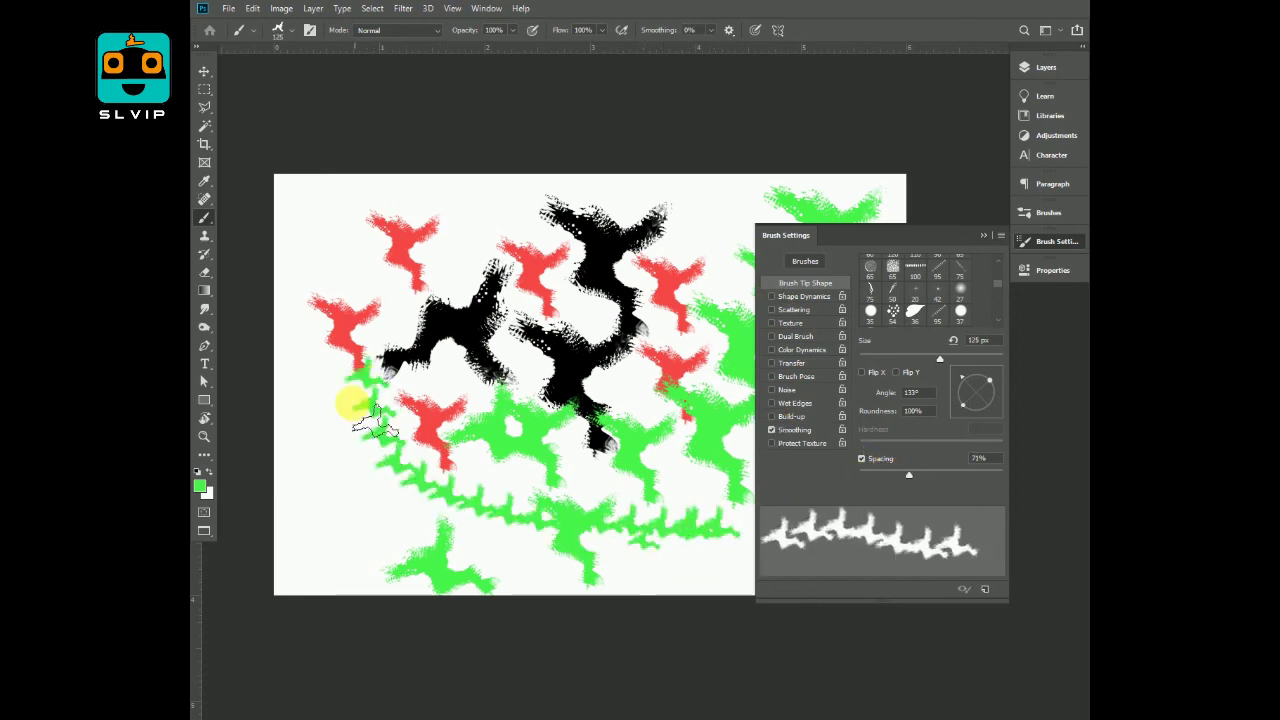
drag(338, 512, 360, 516)
Paint a chain of small green stamps down the canvas's right side.
click(984, 235)
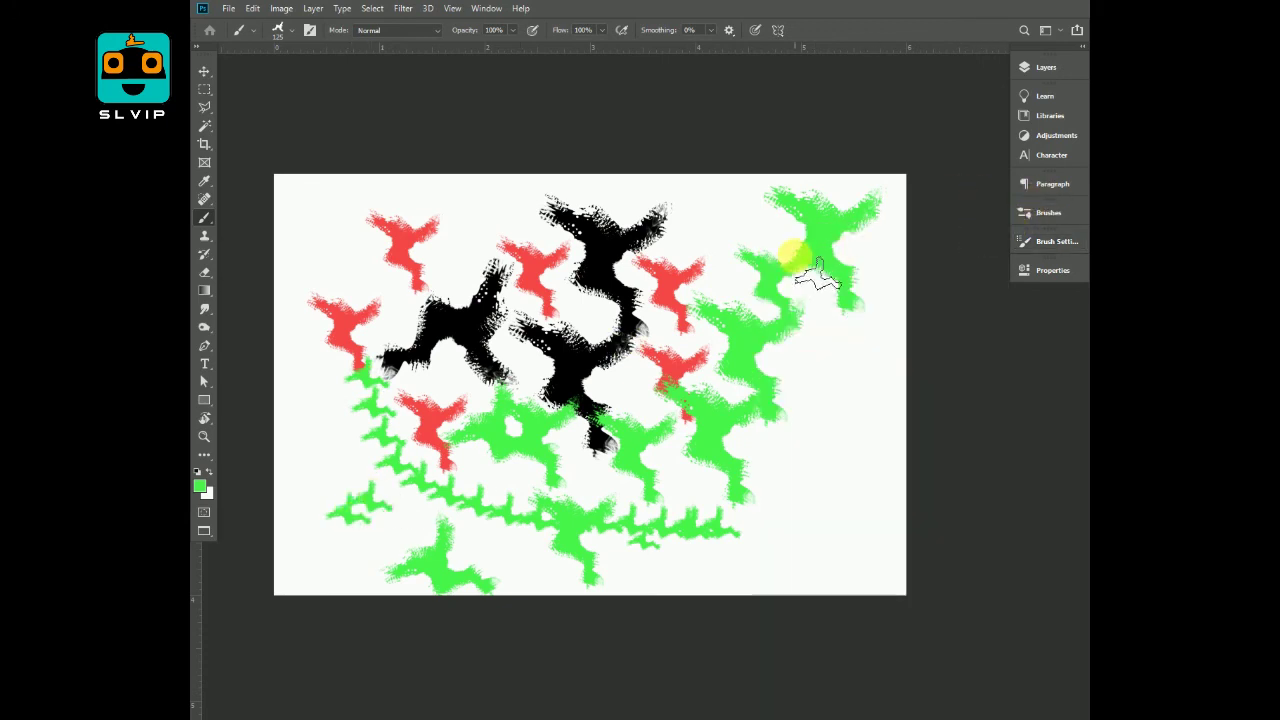
click(828, 345)
drag(835, 390, 850, 530)
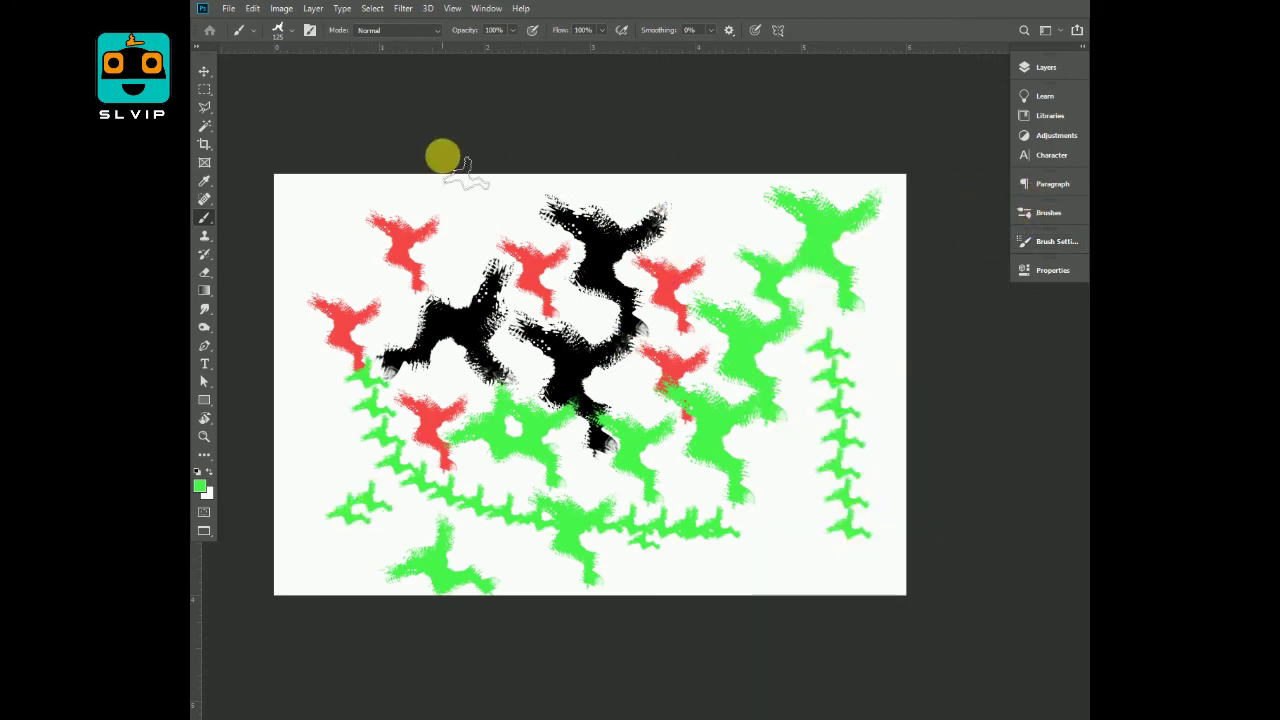
click(197, 489)
Set the foreground to dark green and paint zigzag stamp chains across the whole canvas.
click(825, 259)
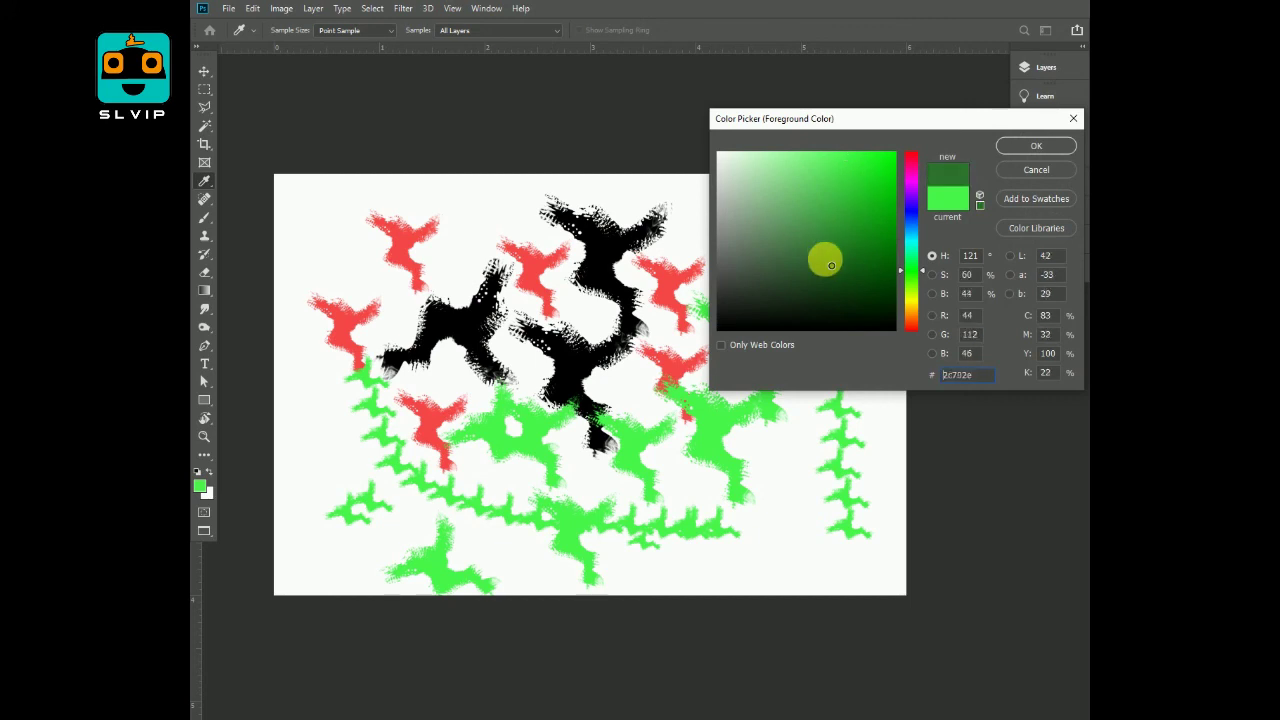
click(1035, 150)
mouse_move(449, 186)
mouse_down()
mouse_move(349, 209)
mouse_move(314, 271)
mouse_move(600, 280)
mouse_move(423, 337)
mouse_move(569, 371)
mouse_move(468, 448)
mouse_move(687, 485)
mouse_move(766, 206)
mouse_move(686, 229)
mouse_move(857, 334)
mouse_move(800, 462)
mouse_up()
click(204, 71)
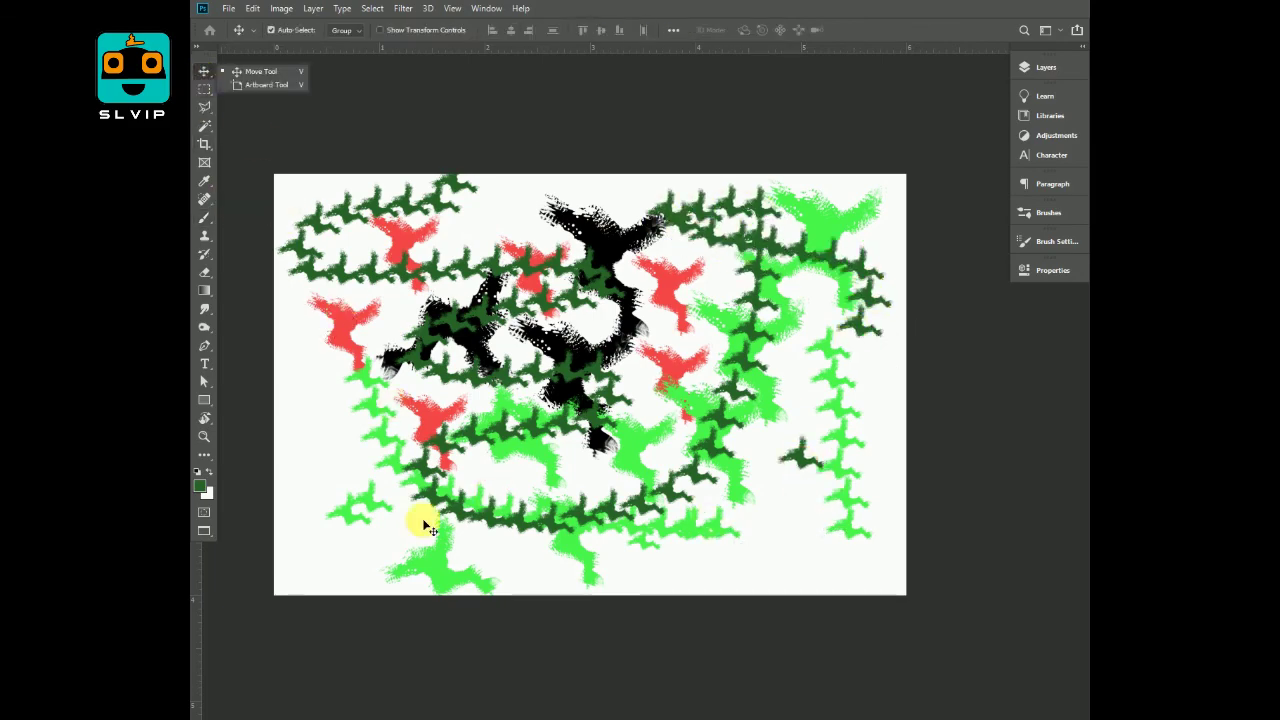